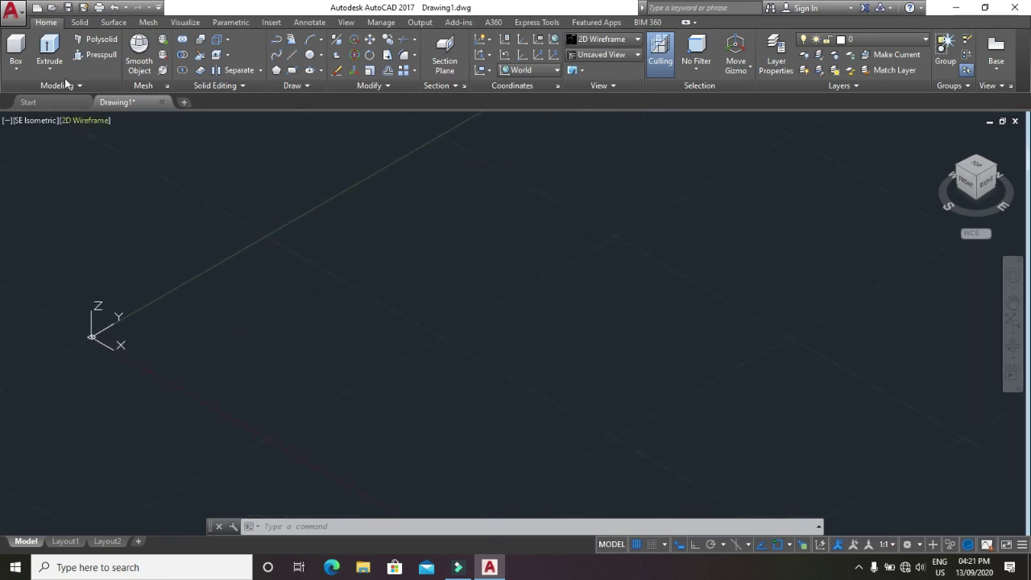
Step: Create a box 92 along X by 142 along Y with a height of 15
click(23, 58)
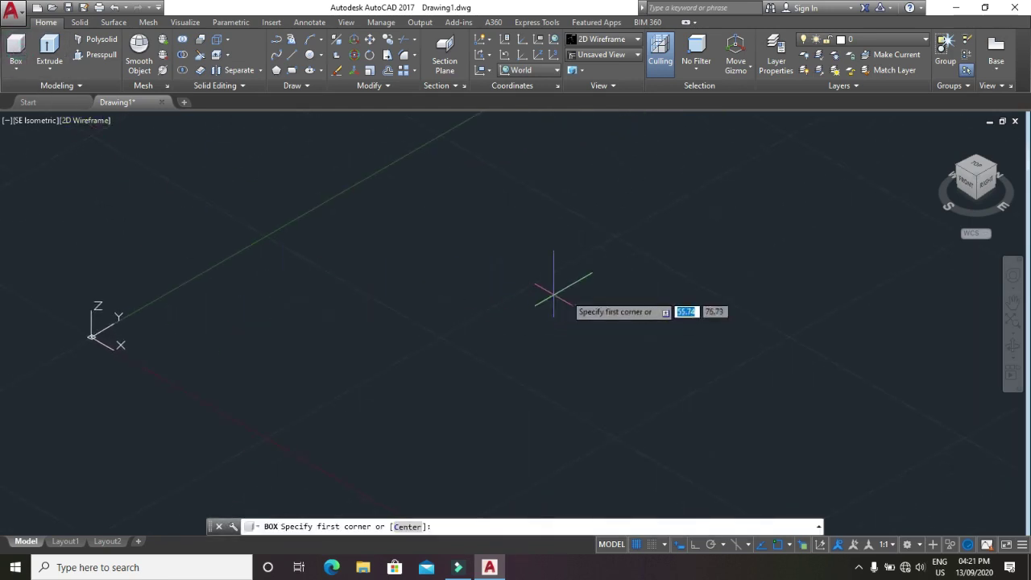
click(476, 278)
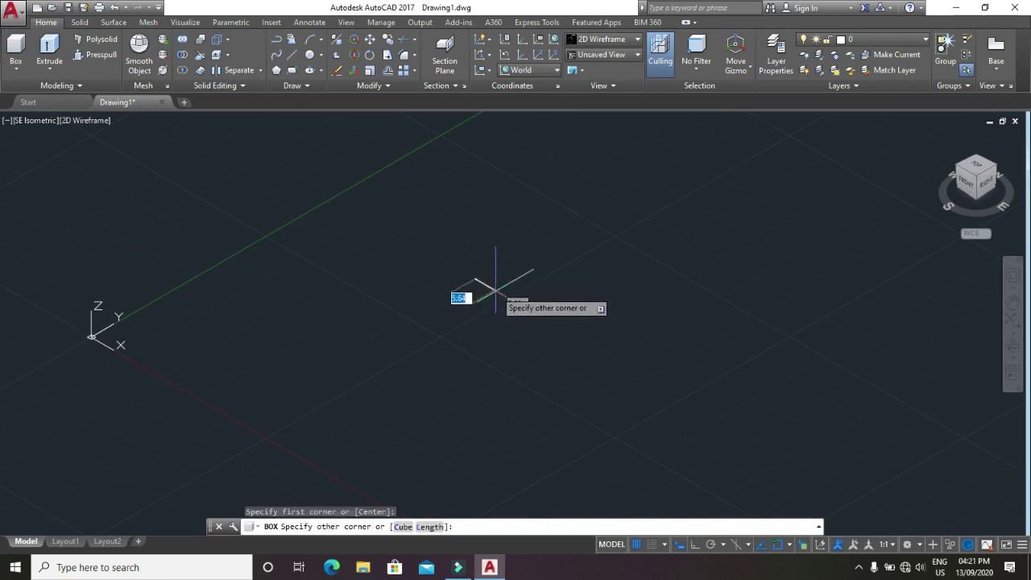
key(F10)
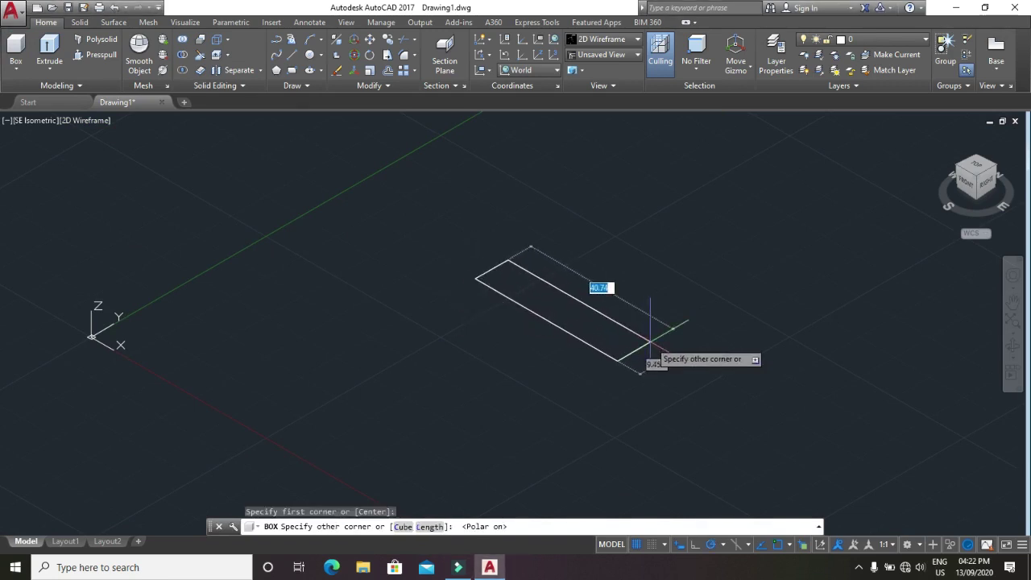
text(92)
key(Tab)
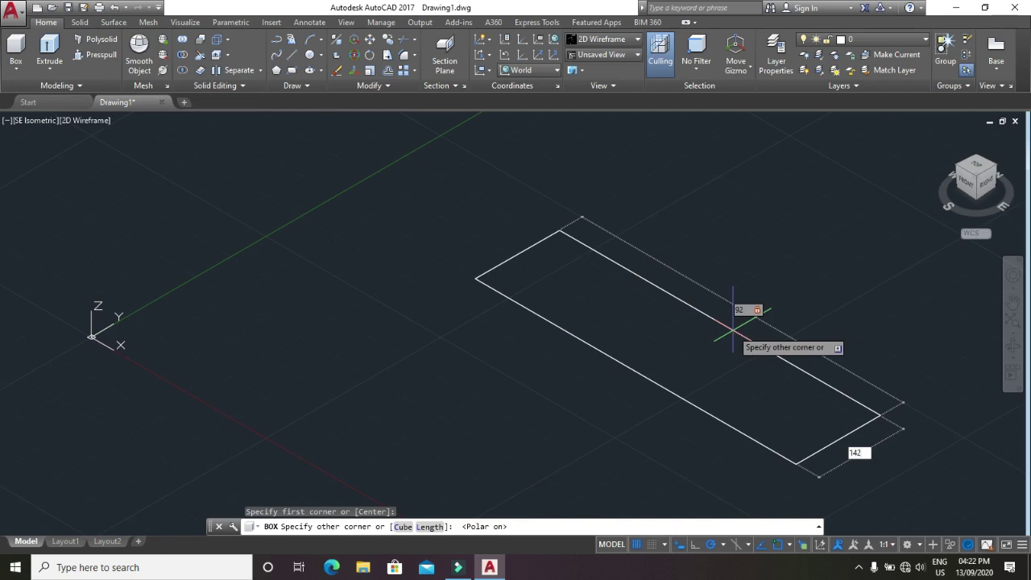
key(Return)
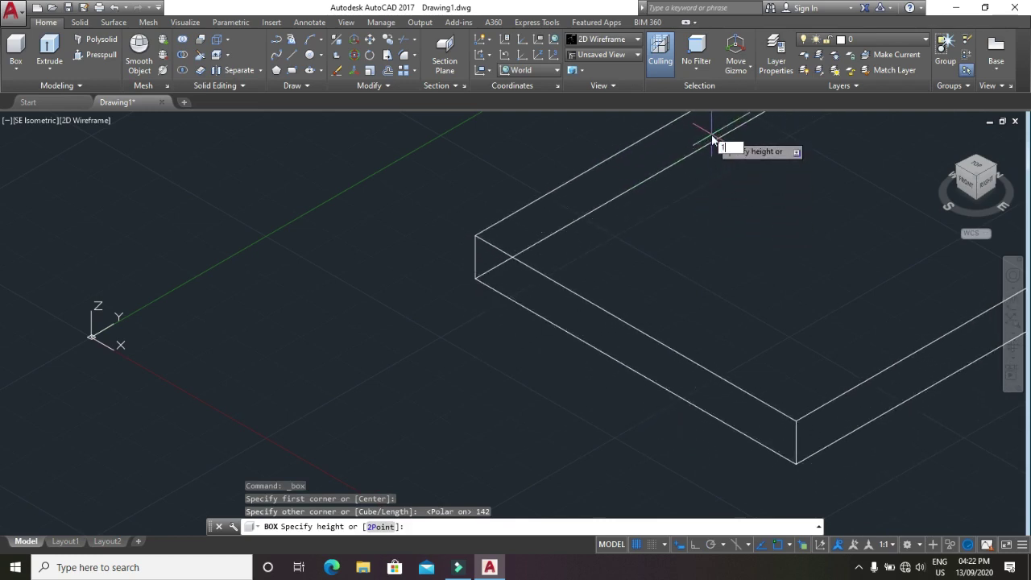
text(15)
key(Return)
Step: Change the viewport's visual style to Shaded with edges
scroll(674, 392, down, 3)
middle_drag(669, 393, 379, 382)
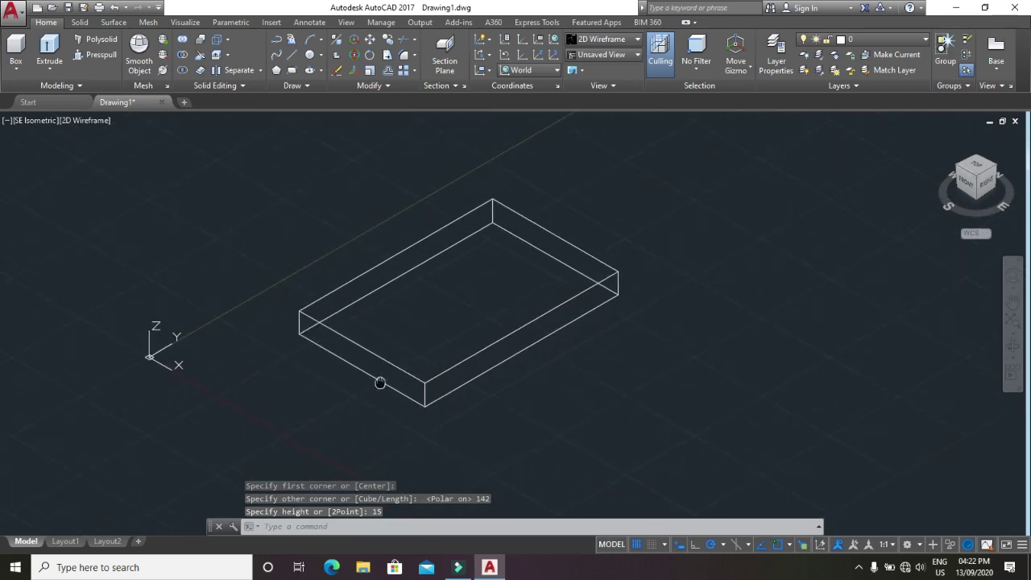
click(71, 121)
click(117, 229)
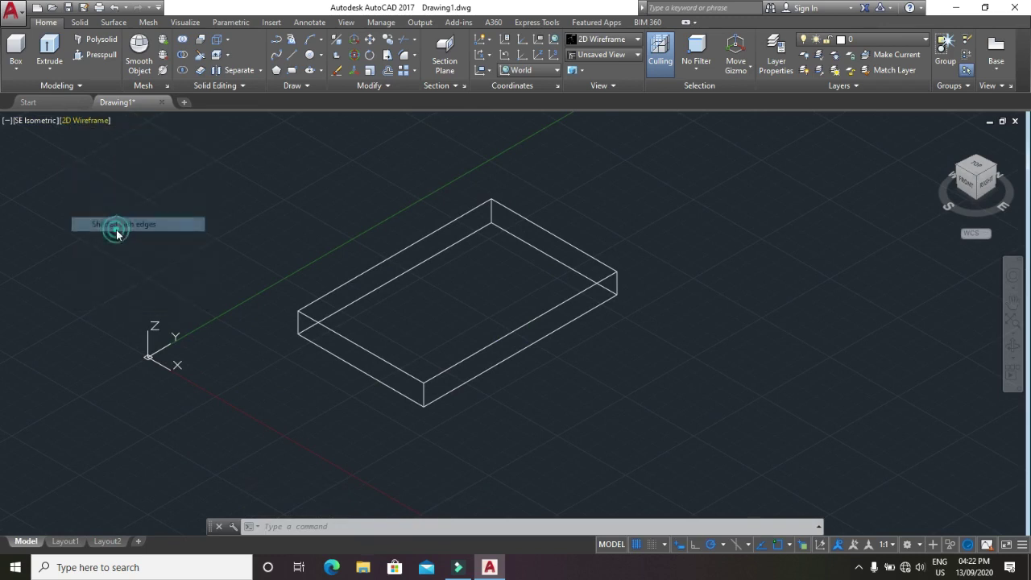
middle_drag(614, 439, 447, 358)
scroll(645, 336, down, 2)
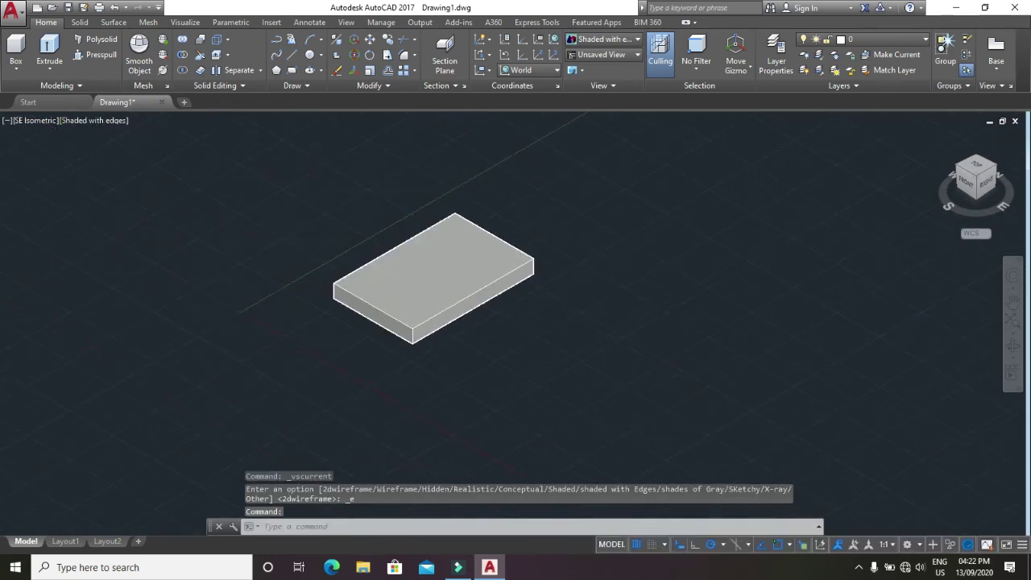
scroll(655, 345, down, 1)
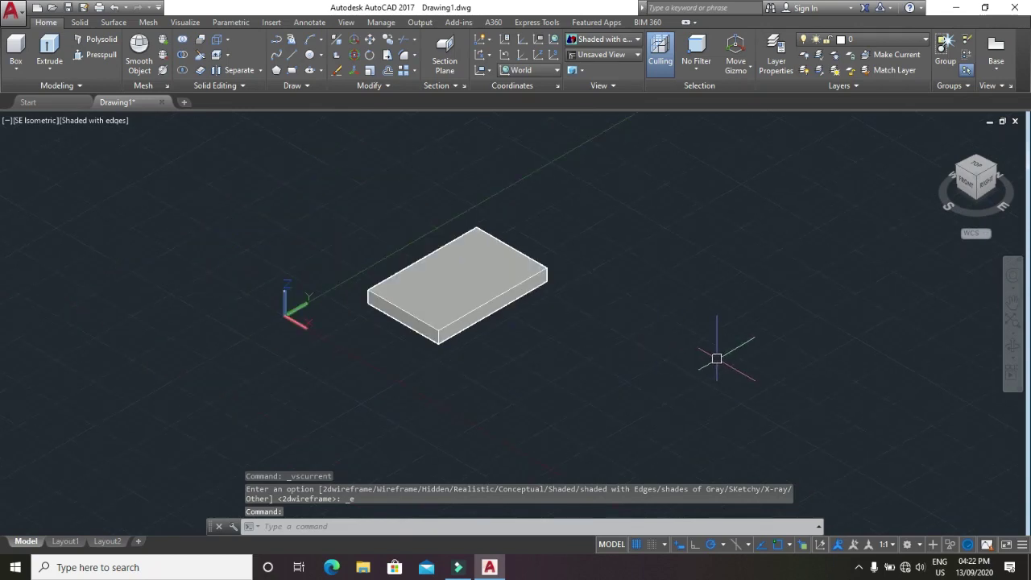
Step: Create an upright box 92 along X by 15 along Y, 60 high, in the empty space beside the flat plate
middle_drag(397, 364, 174, 320)
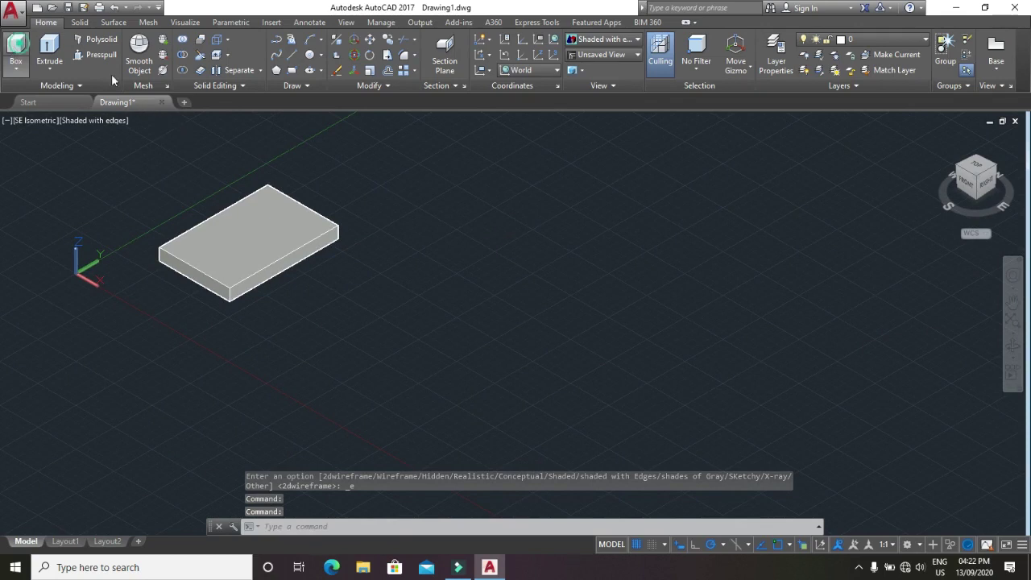
click(534, 281)
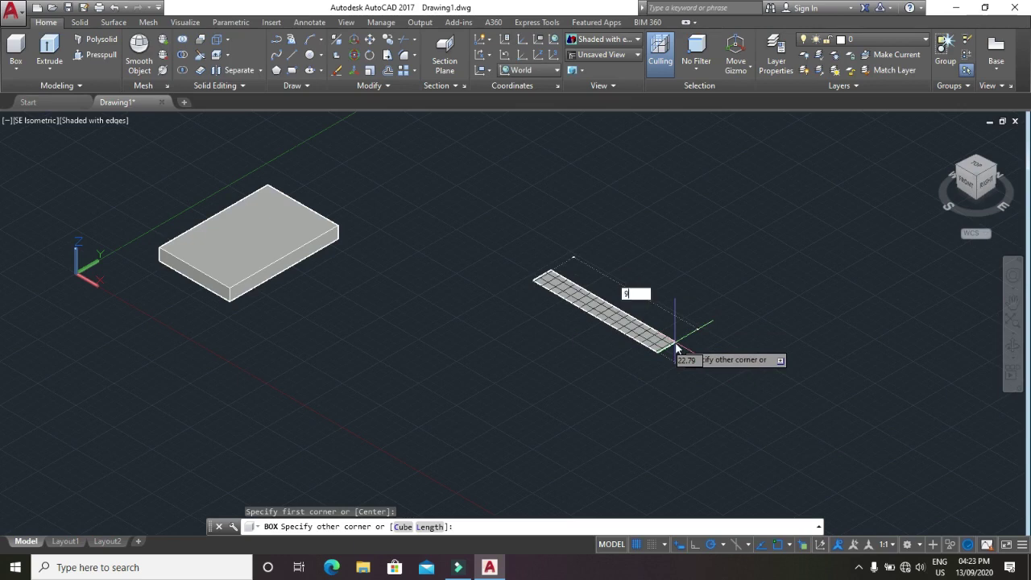
text(92)
key(Tab)
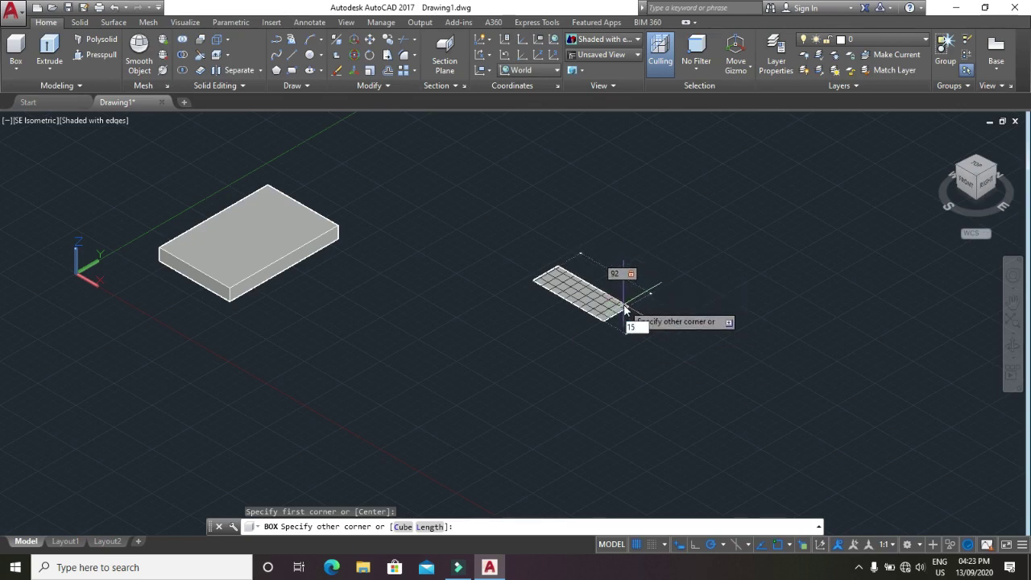
text(15)
key(Return)
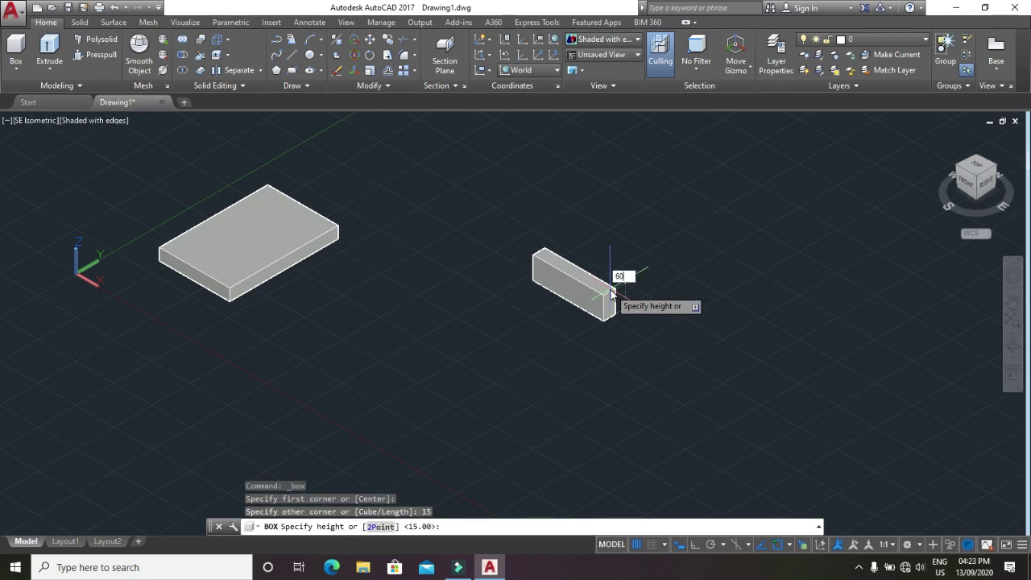
key(Return)
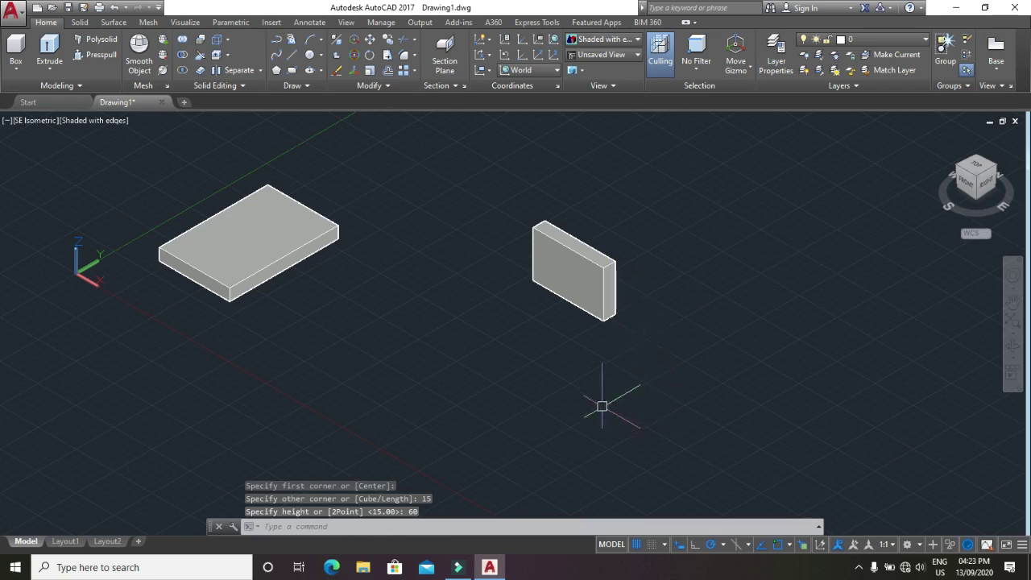
Step: Create another upright box 15 along X by 100 along Y, 60 high, in front of the 92-long upright box
key(Return)
click(640, 386)
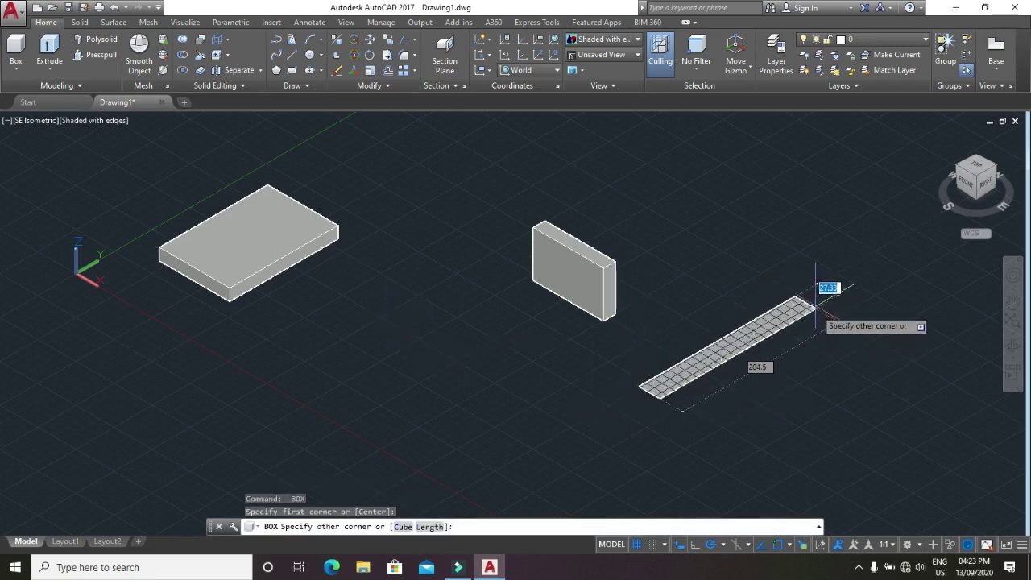
text(15)
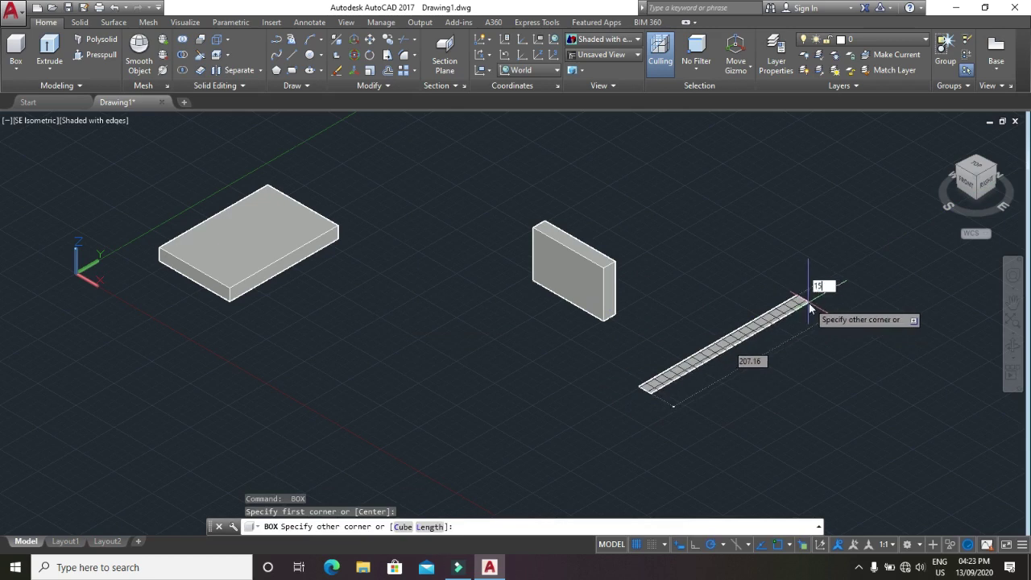
key(Tab)
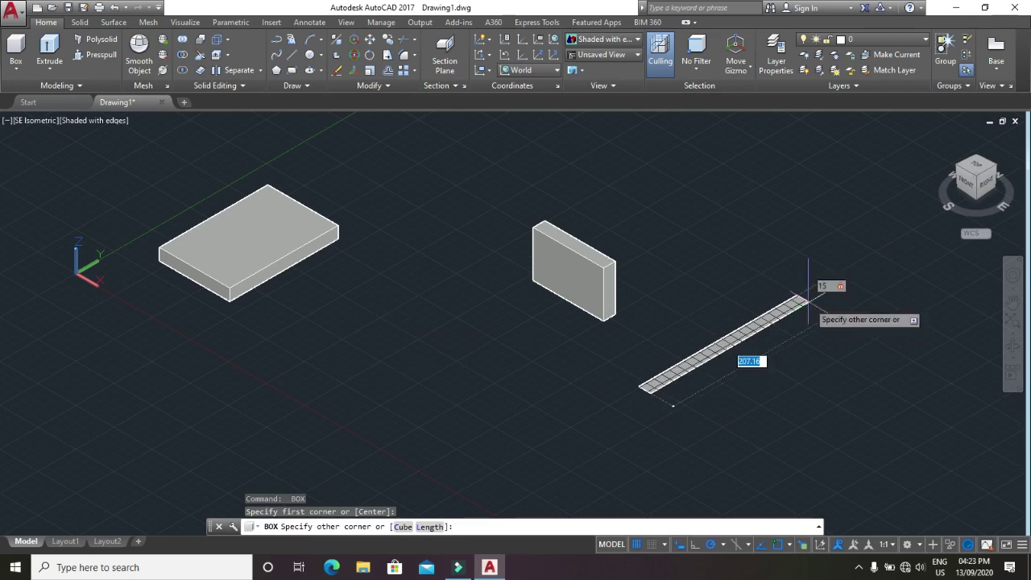
text(100)
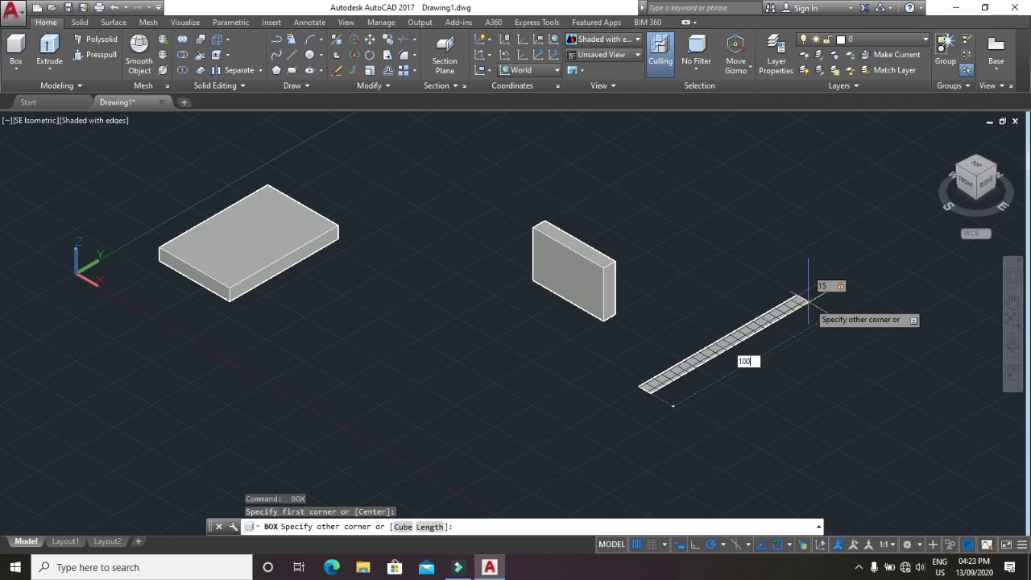
key(Return)
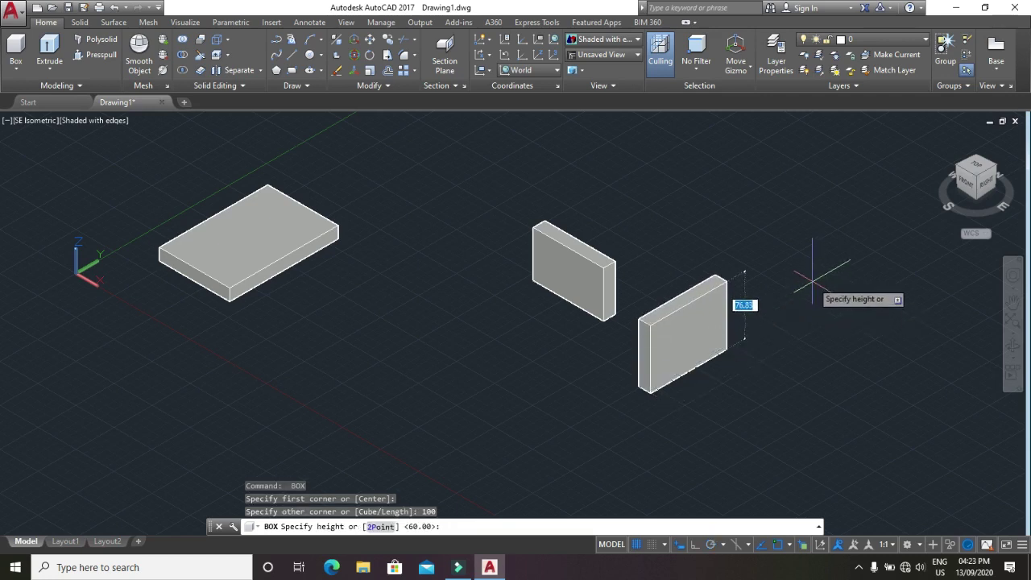
text(60)
key(Return)
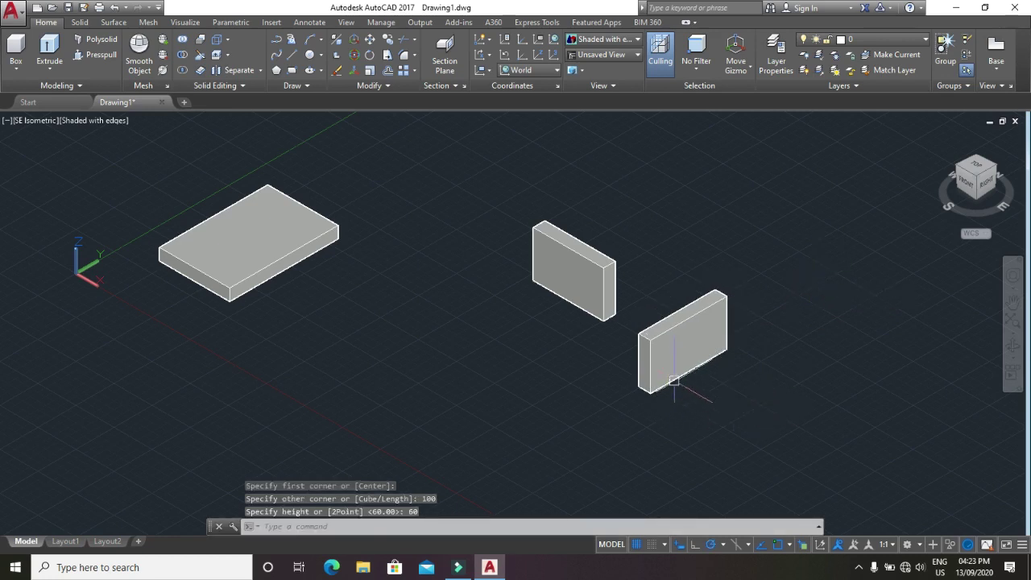
Step: Move the 100-long box from its front bottom edge midpoint to the front bottom edge midpoint of the 92-long upright box
click(679, 359)
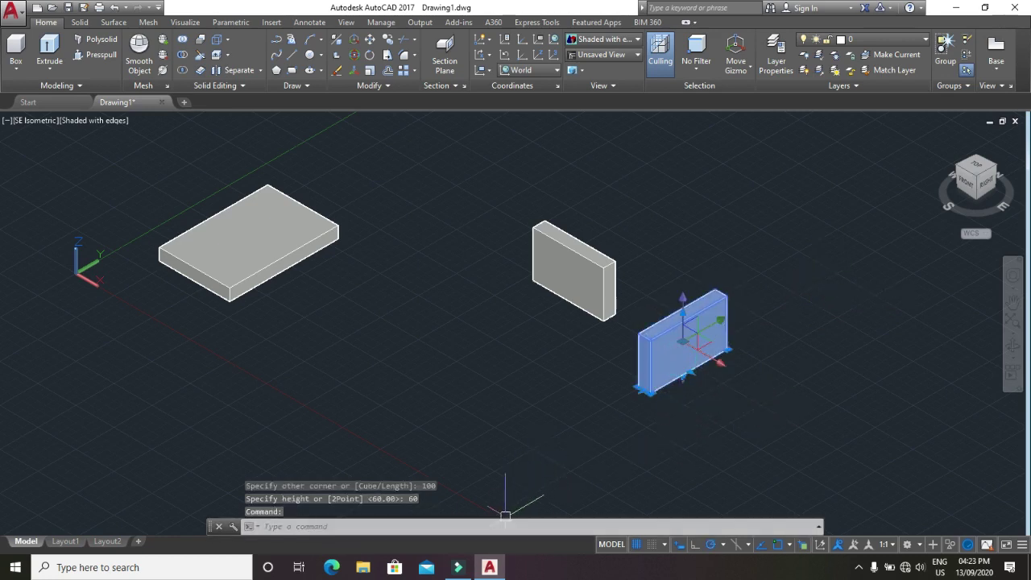
text(m)
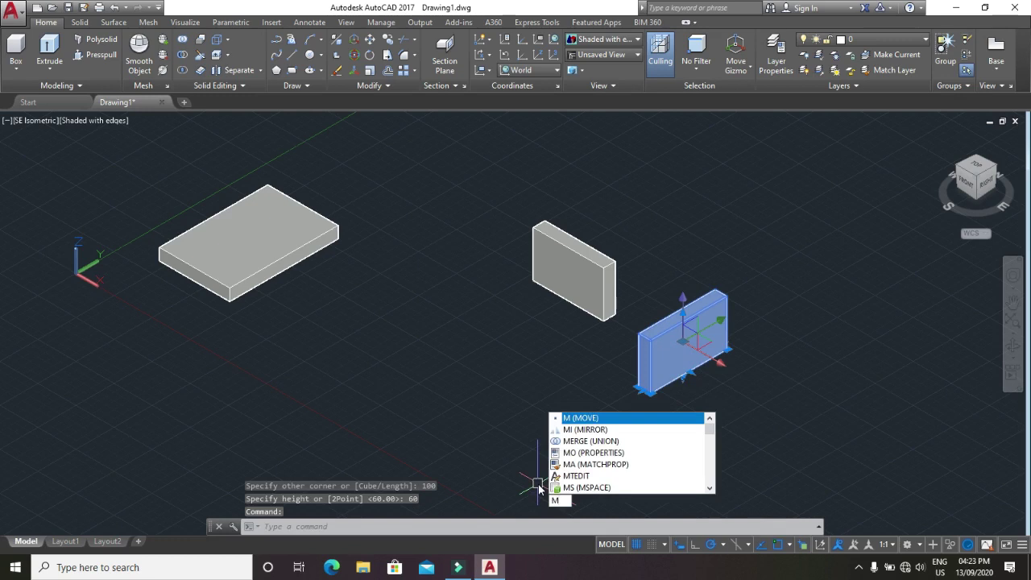
key(Return)
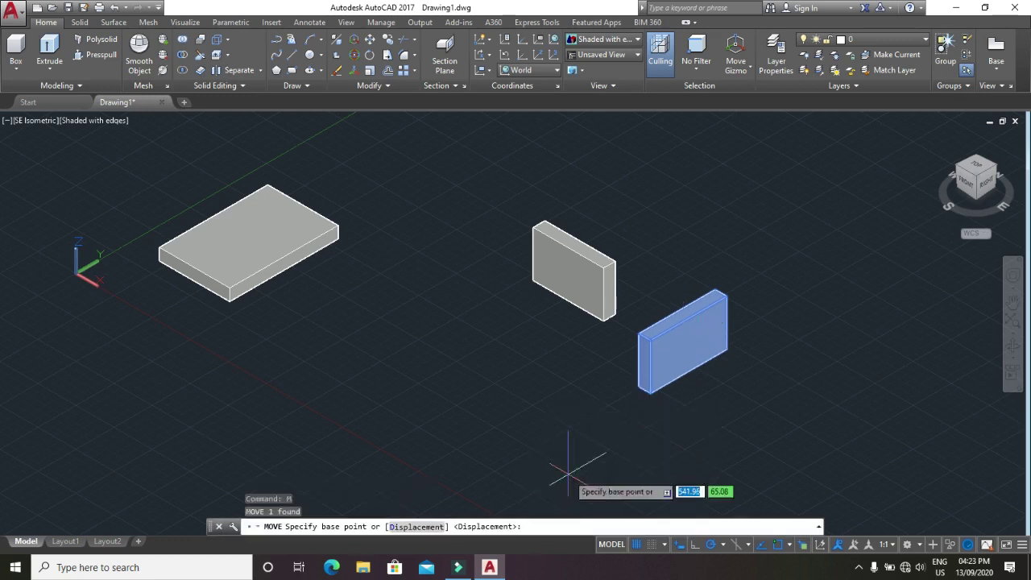
click(641, 391)
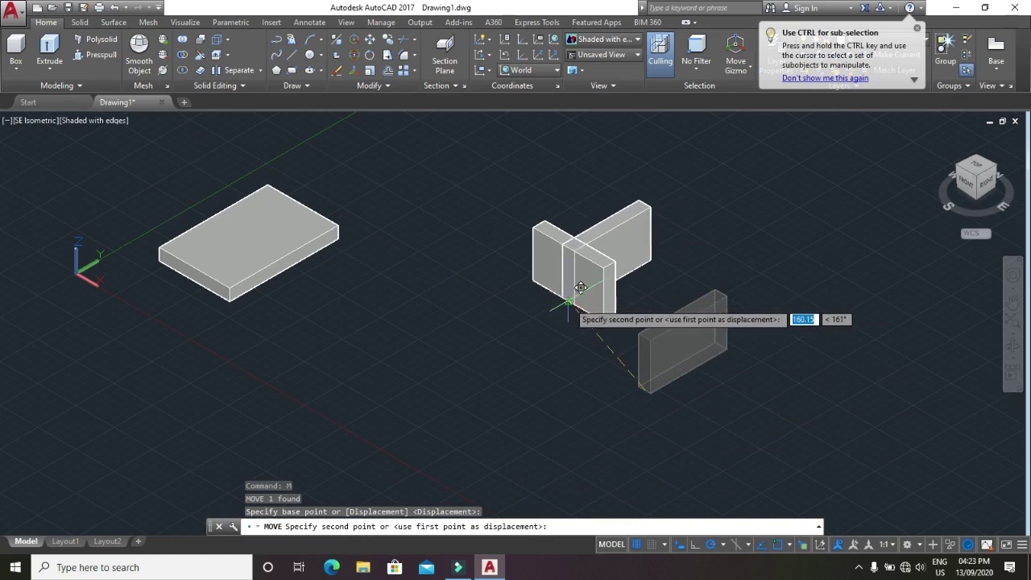
click(569, 302)
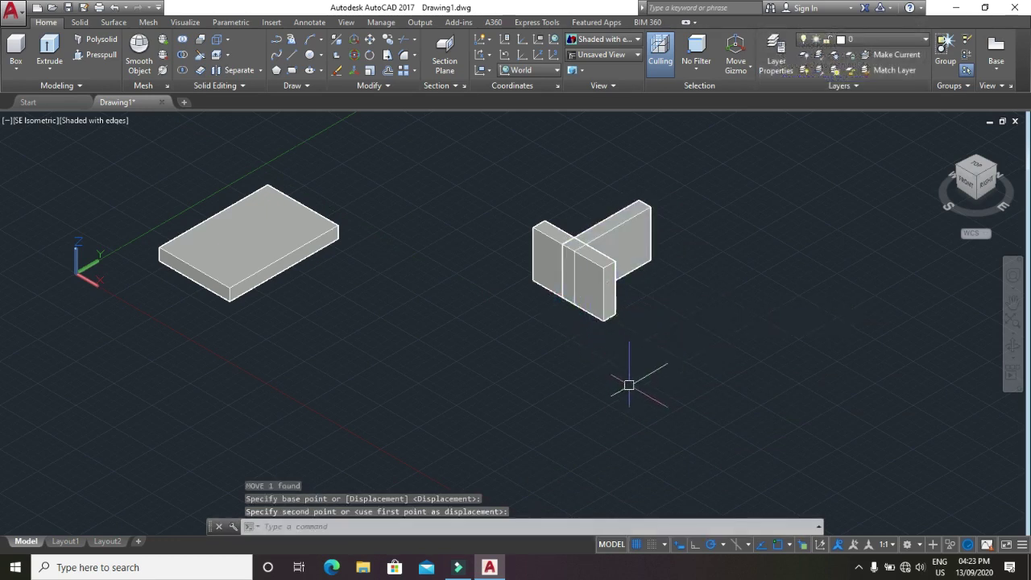
Step: Move the 100-long box 42.5 in the negative Y direction so it crosses the 92-long upright box
click(636, 231)
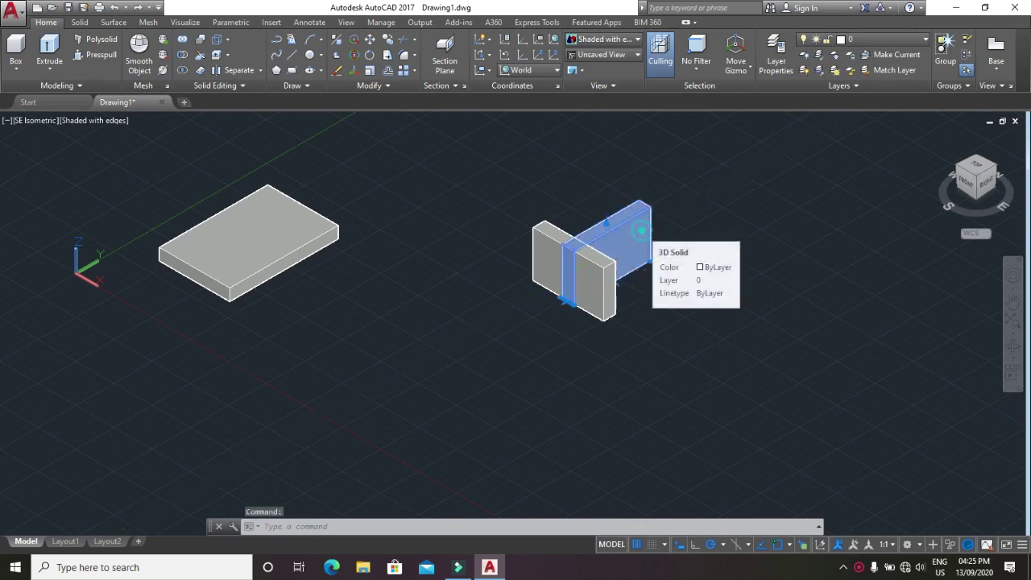
click(643, 233)
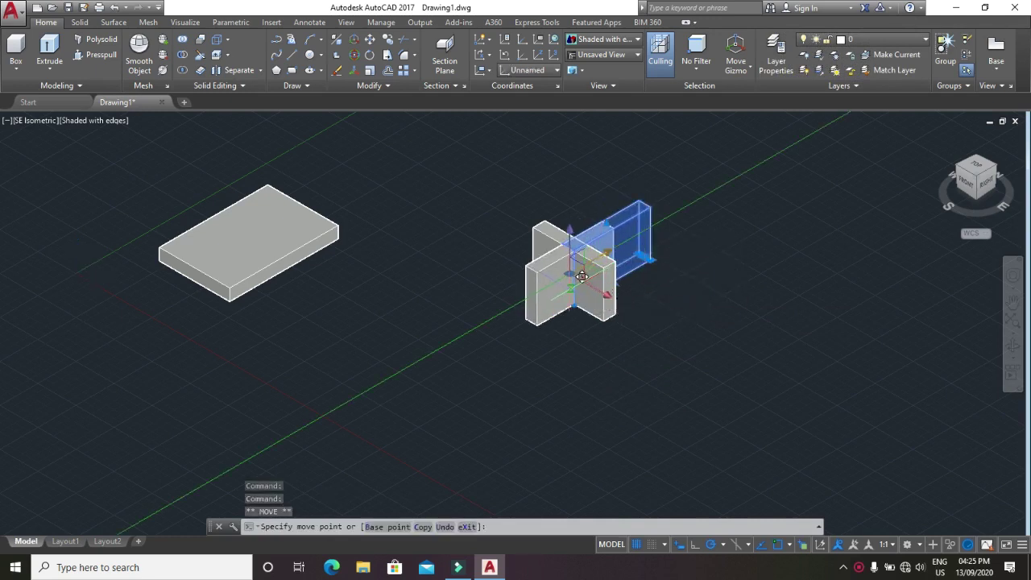
key(F10)
text(42)
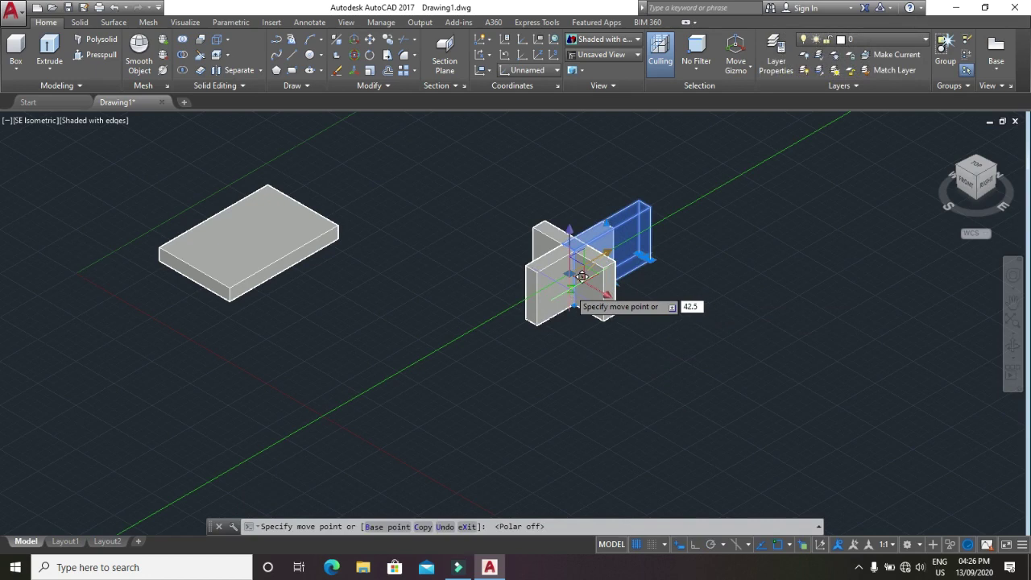
text(.5)
key(Return)
Step: Create a horizontal cylinder of diameter 60 beside the crossed boxes, with its axis endpoint 50 along the Y direction
scroll(599, 314, up, 2)
shift+middle_drag(598, 314, 586, 381)
click(322, 529)
text(cyl)
key(Return)
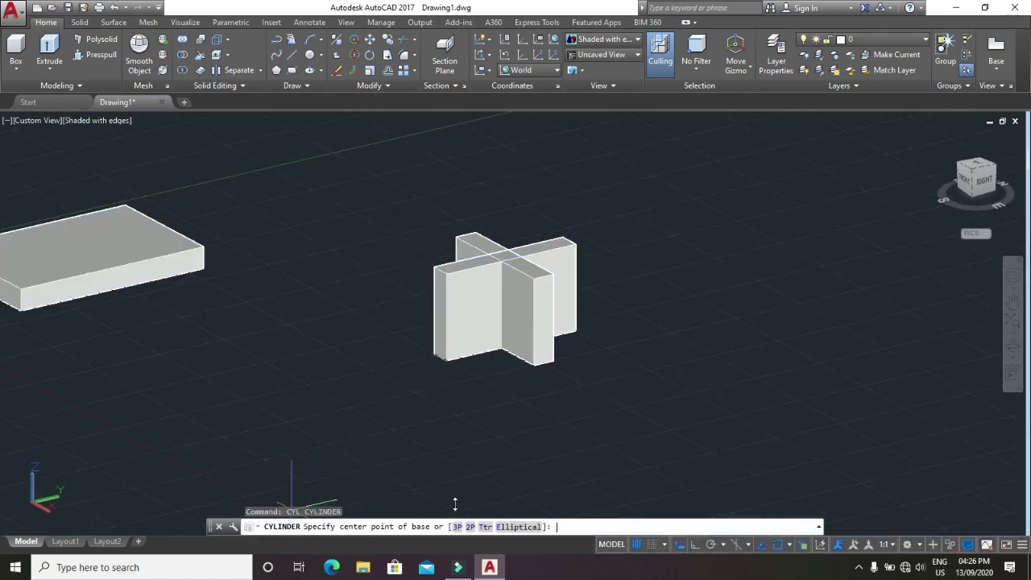
click(818, 524)
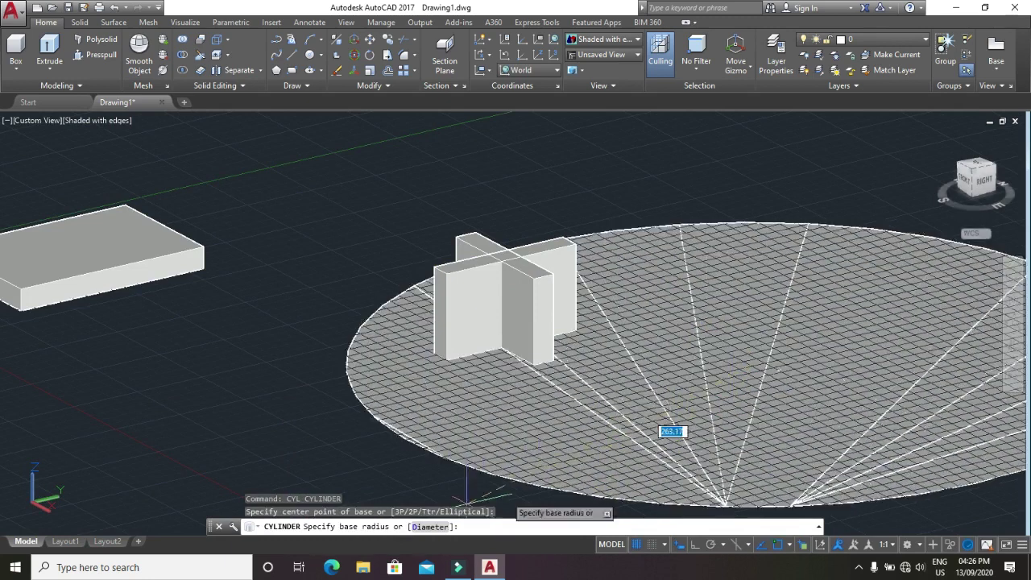
click(438, 528)
text(60)
key(Return)
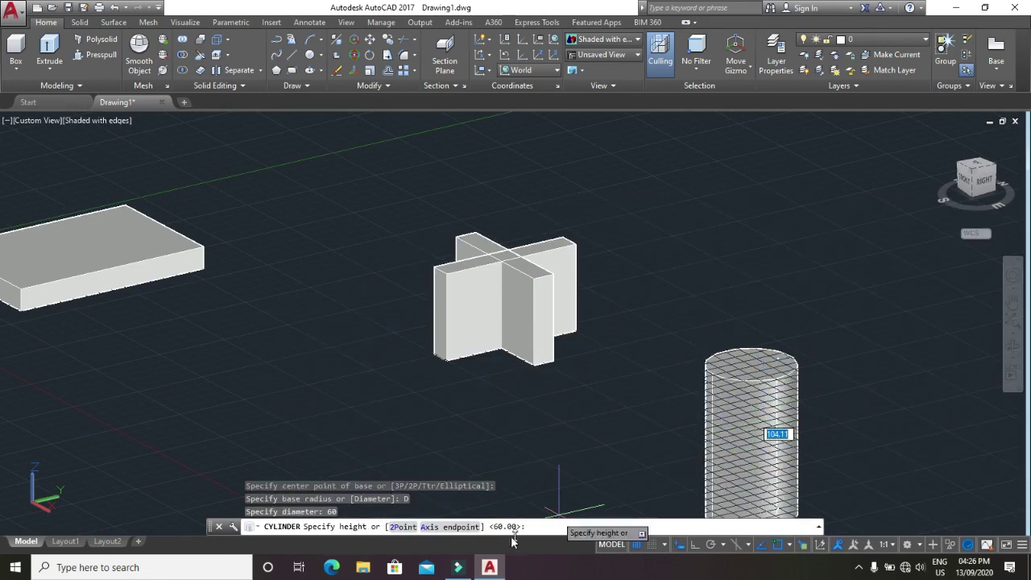
click(463, 527)
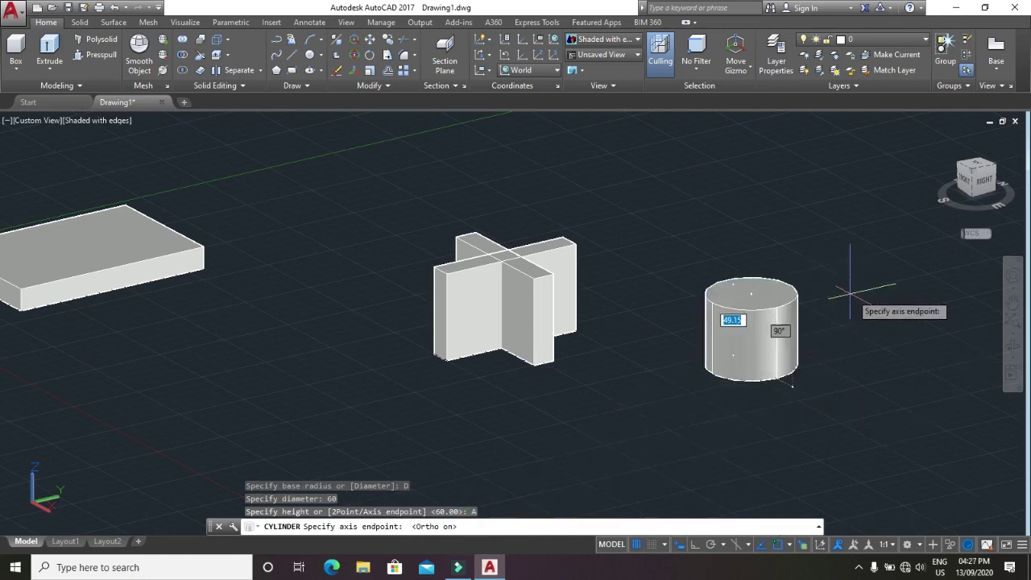
key(F8)
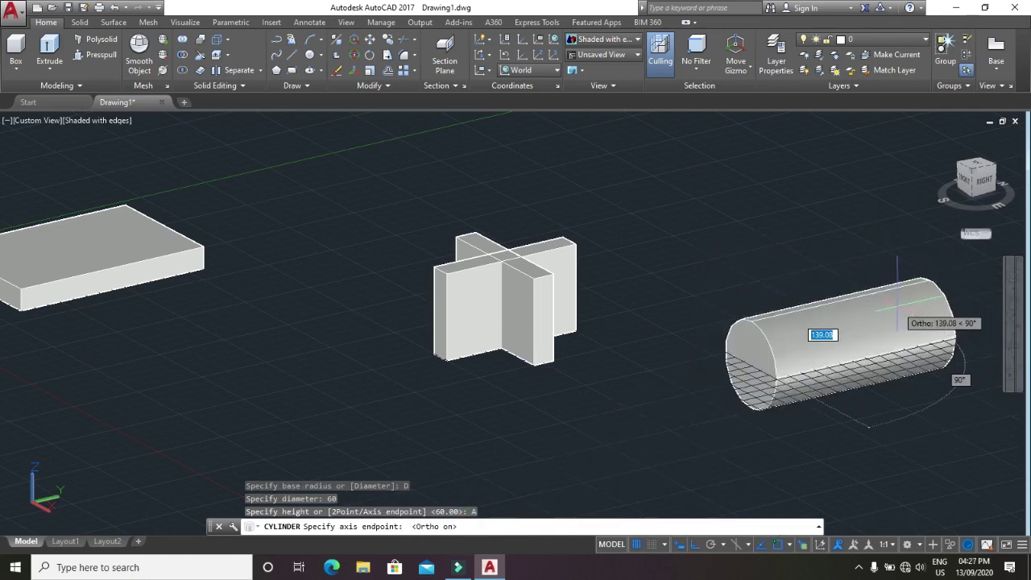
text(50)
key(Return)
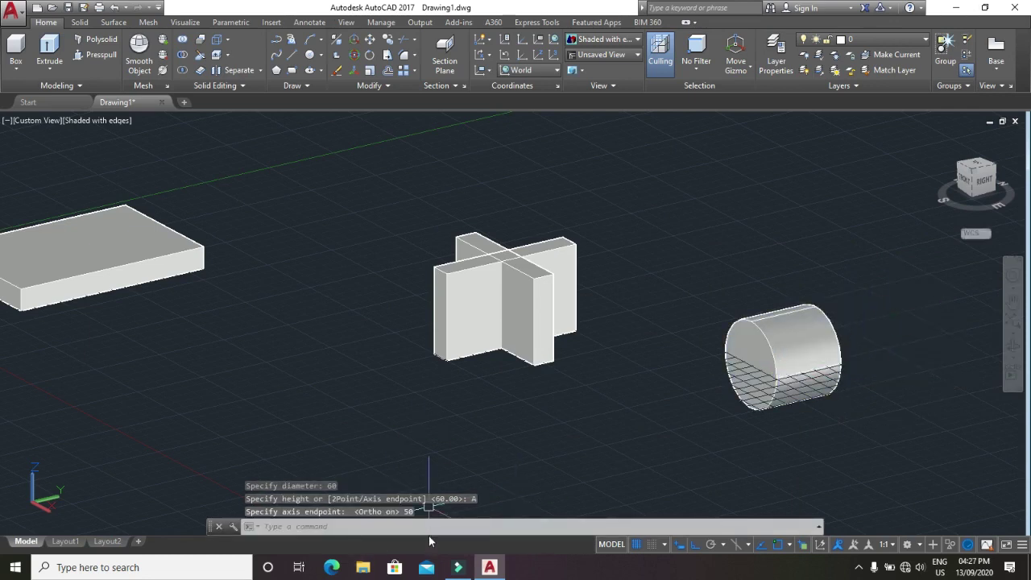
Step: Move the cylinder from the centre of its front end face to the top edge midpoint of the 100-long rib's front end
text(m)
key(Return)
click(778, 332)
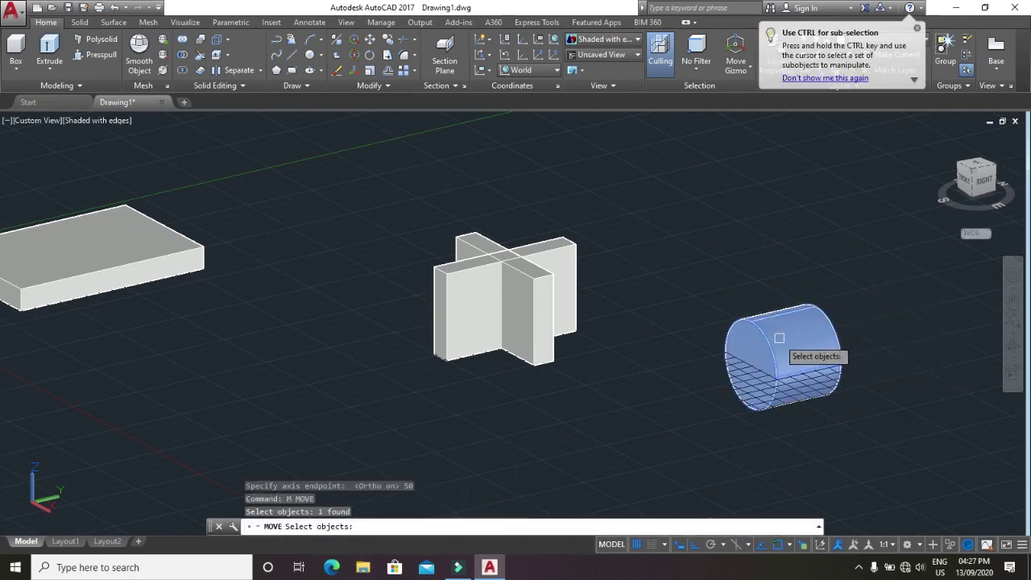
key(Return)
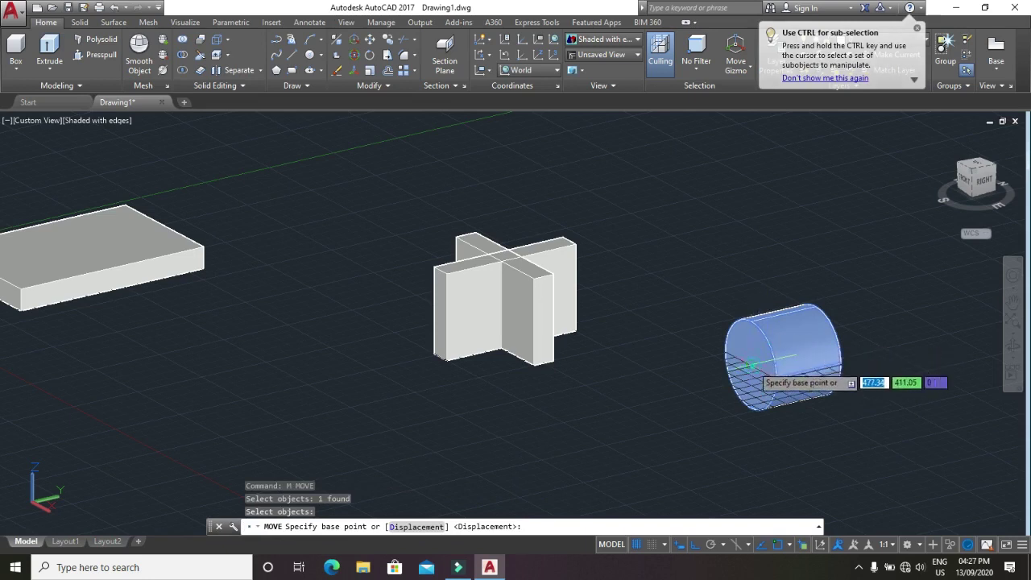
click(761, 361)
click(442, 273)
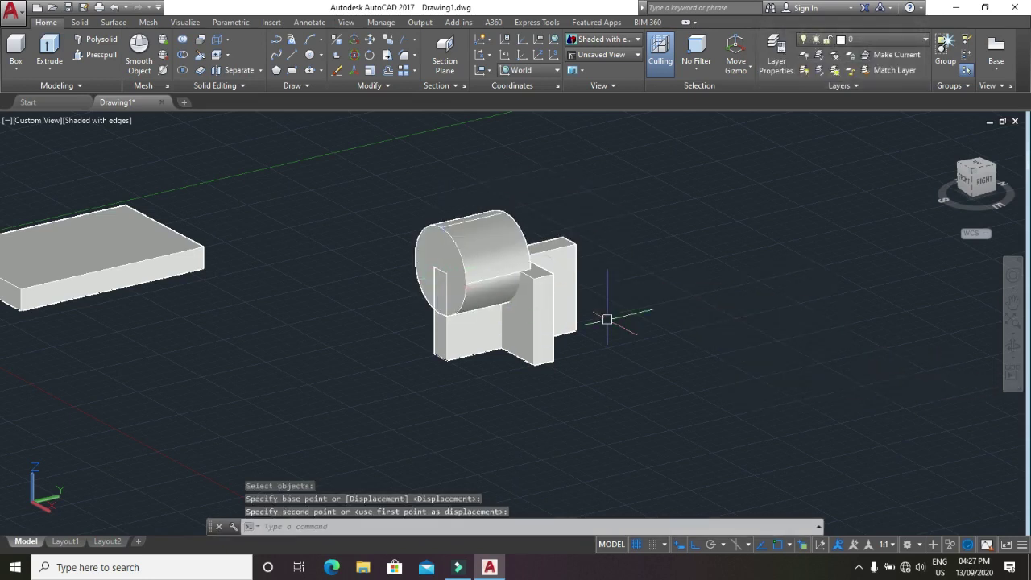
Step: Move the cylinder 25 in the positive Y direction along the top of the 100-long rib
click(524, 256)
click(541, 289)
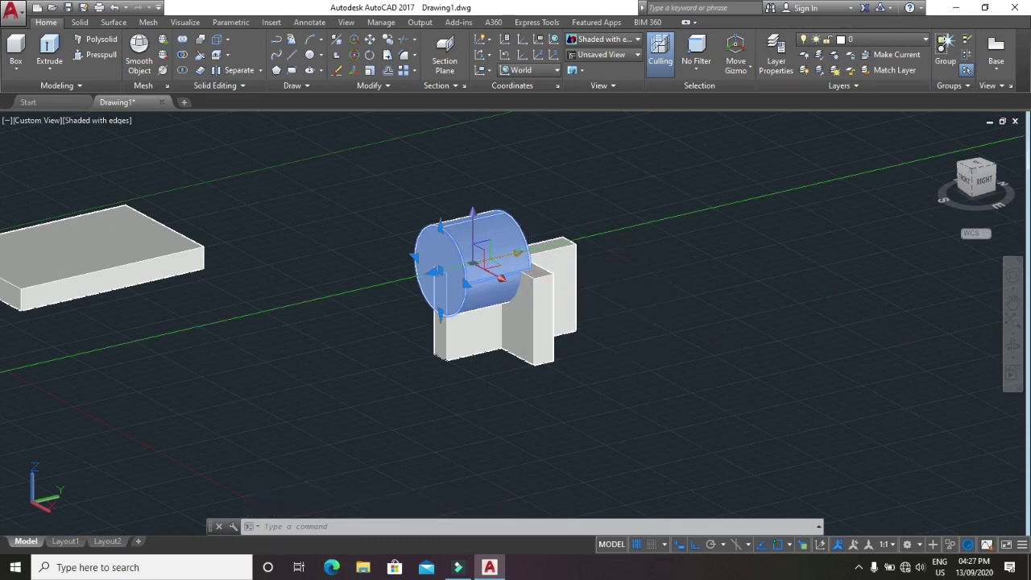
click(520, 256)
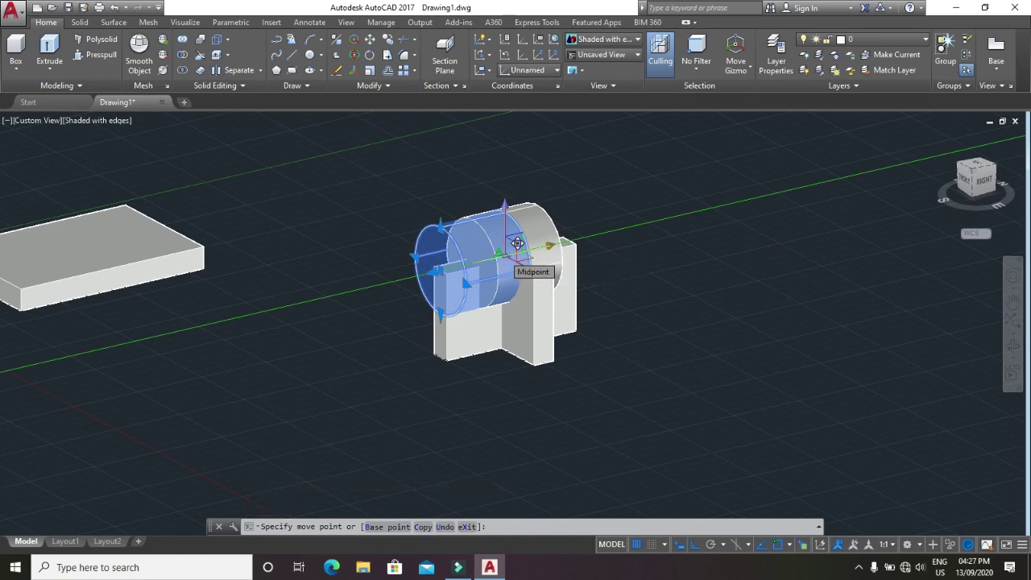
key(Return)
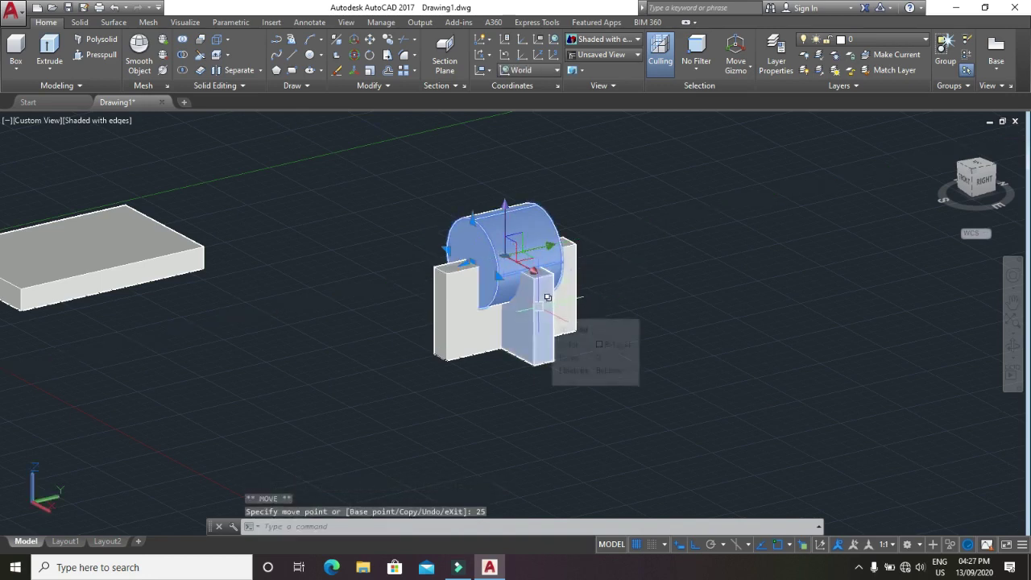
Step: Move the cylinder 5 in the negative Y direction and back 5 in the positive Y direction
click(548, 246)
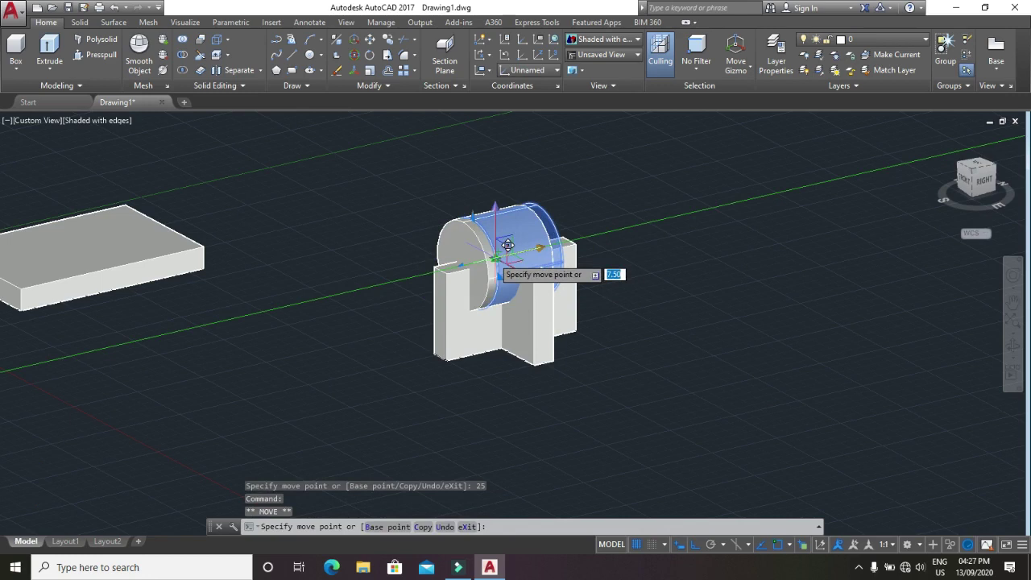
key(Return)
mouse_move(626, 338)
shift+middle_down()
mouse_move(685, 364)
mouse_move(656, 376)
mouse_move(663, 339)
mouse_move(640, 349)
shift+middle_up()
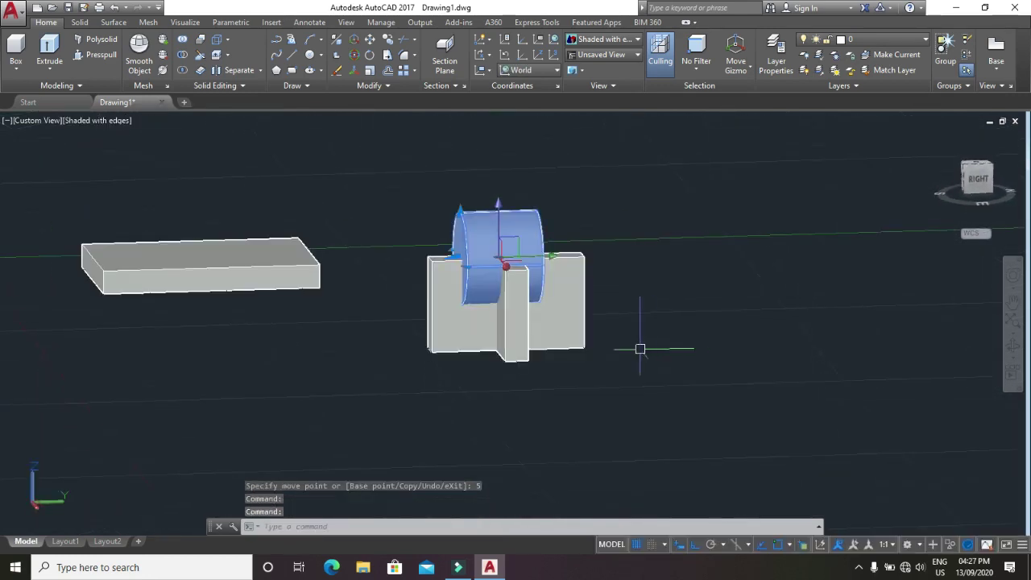
click(551, 256)
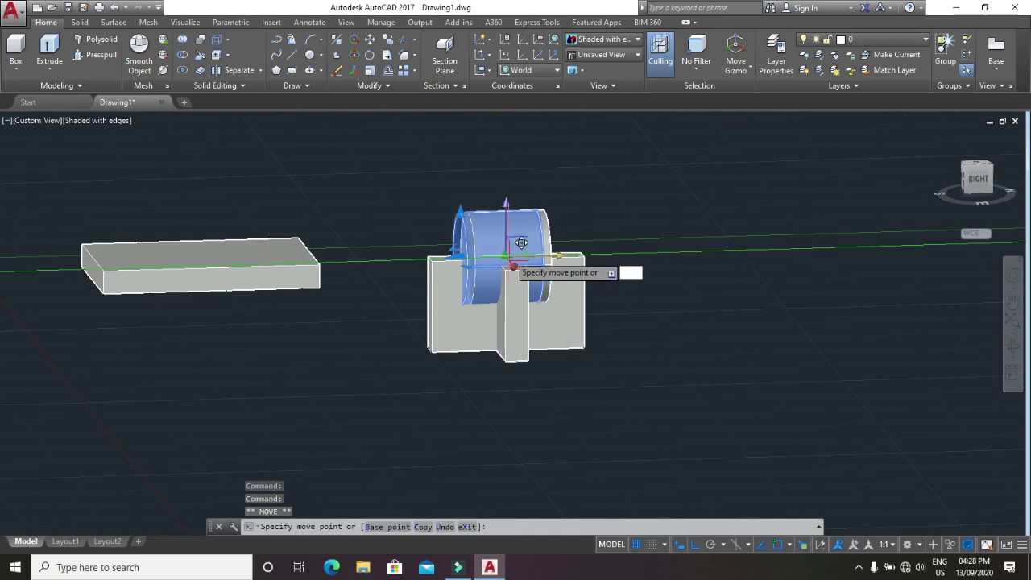
text(5)
key(Return)
shift+middle_drag(711, 394, 431, 297)
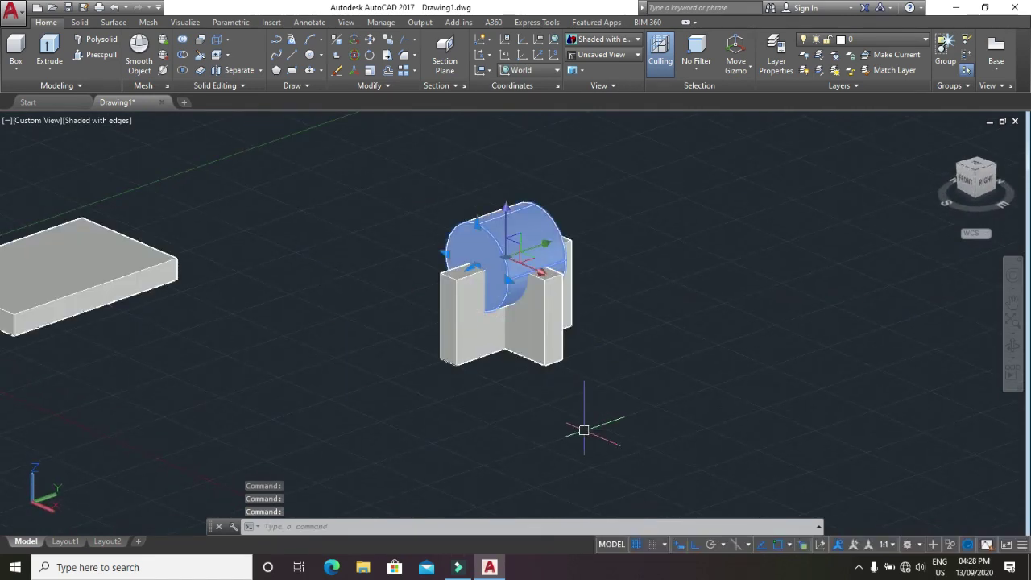
key(Escape)
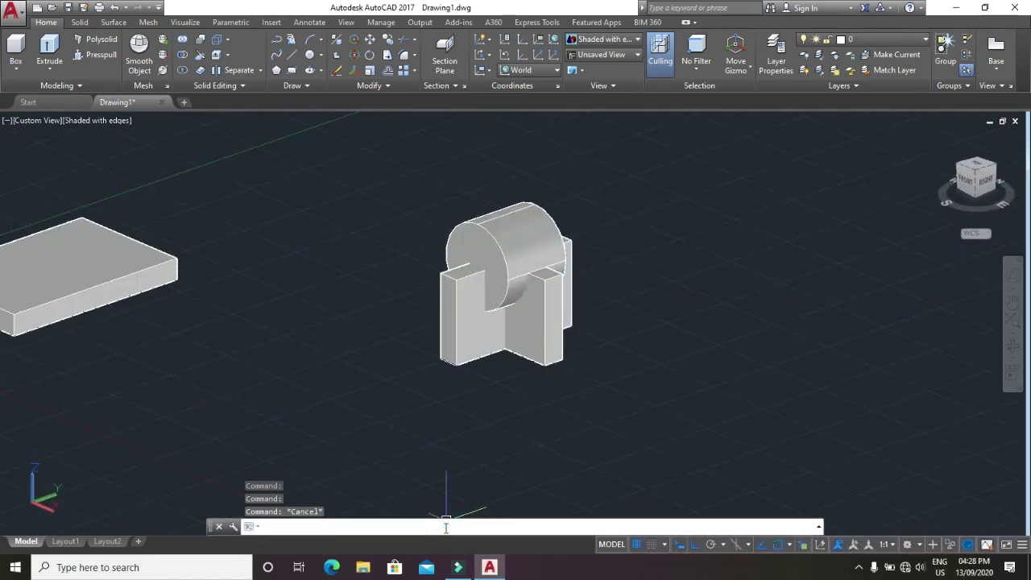
Step: Union the two crossed upright boxes and the cylinder into one solid
click(283, 429)
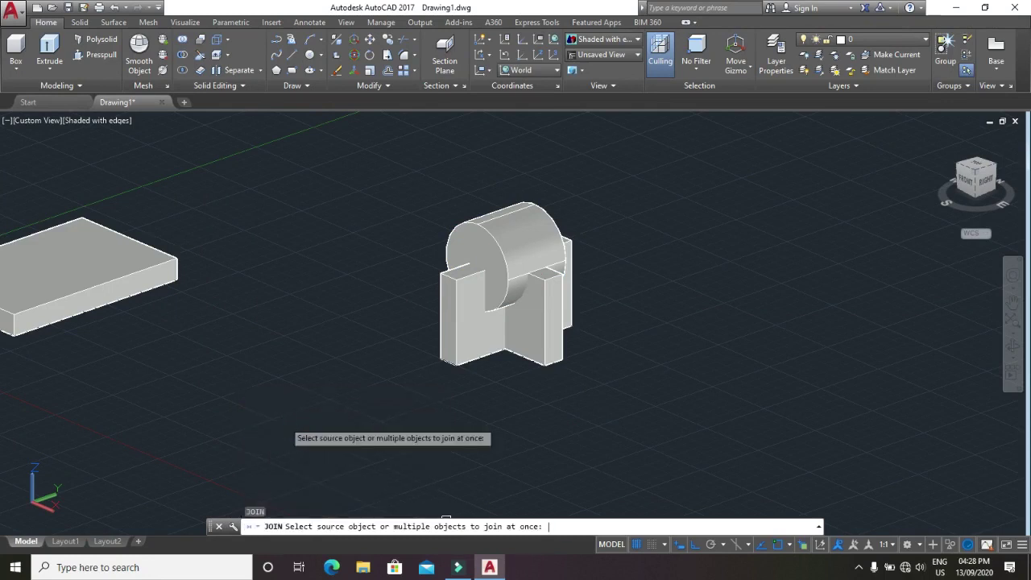
click(182, 40)
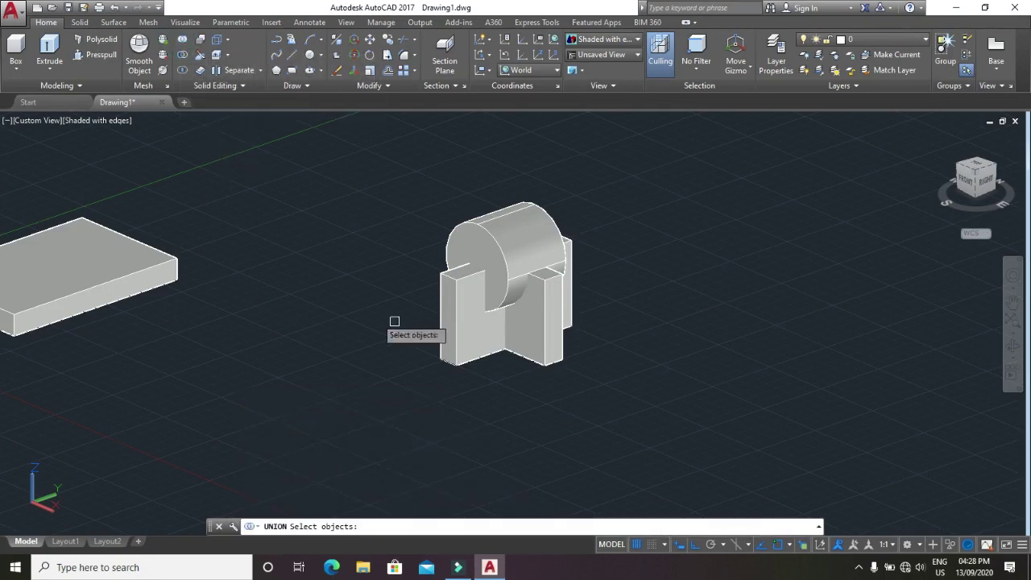
click(386, 148)
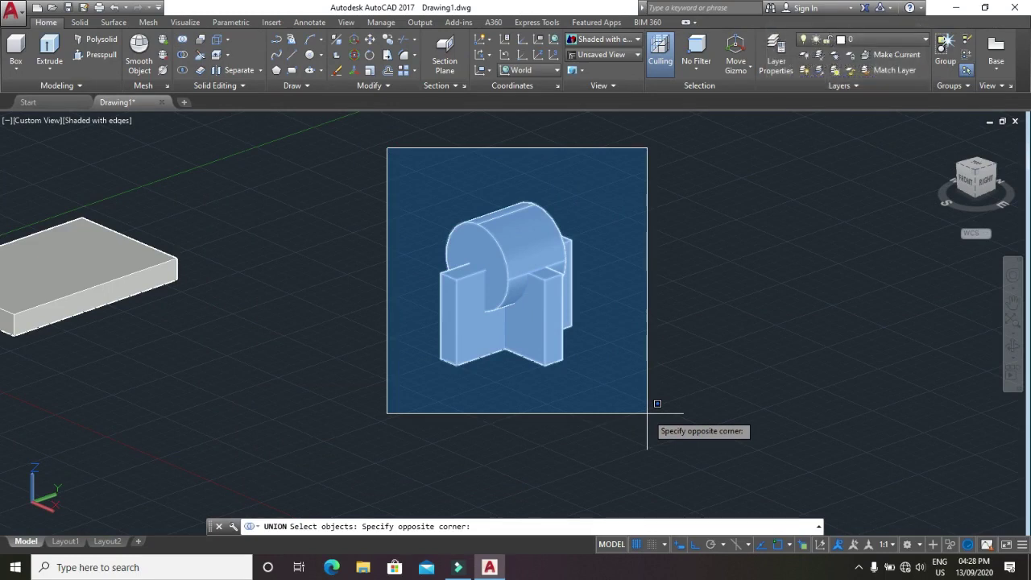
click(647, 413)
key(Return)
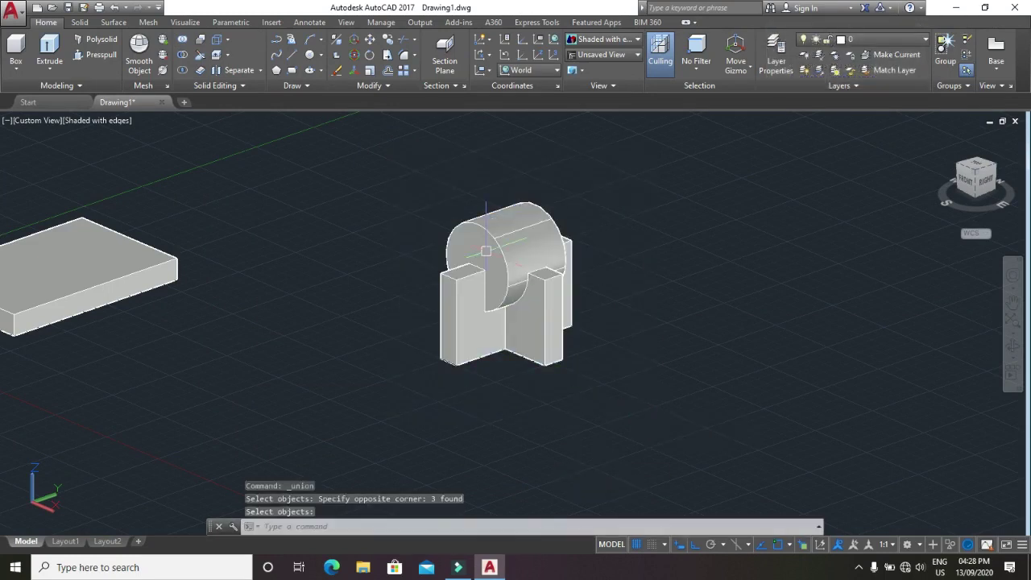
Step: Align the UCS to the 100-long rib's side face, with origin at its bottom outer corner and X along the bottom edge, and hide the grid
text(UCS)
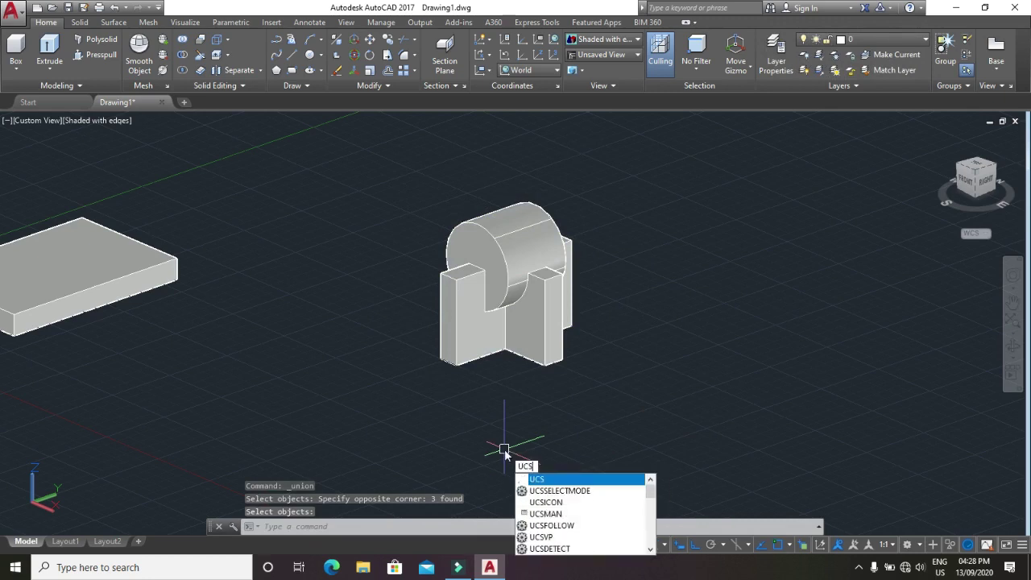
key(Return)
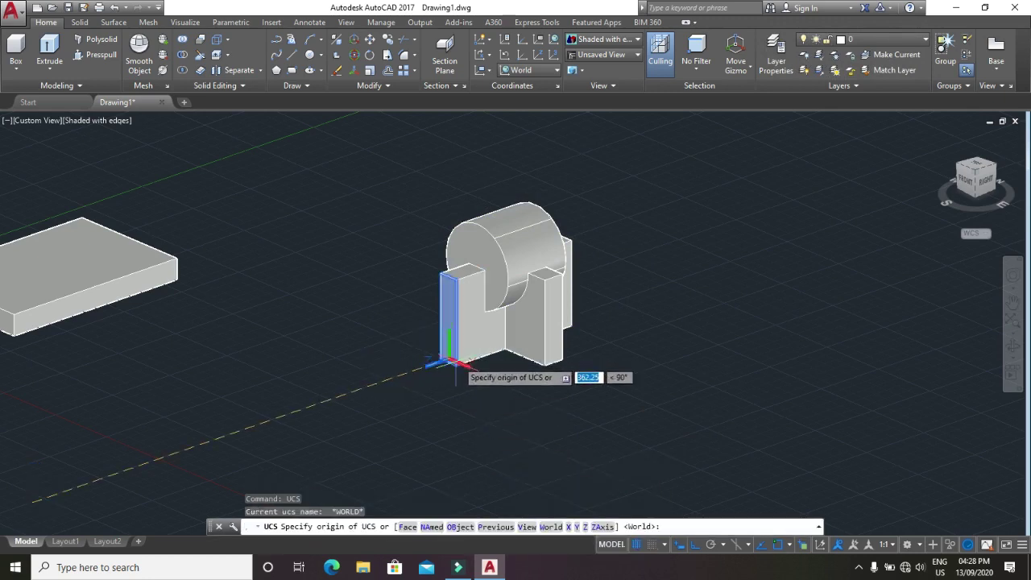
click(456, 357)
click(504, 350)
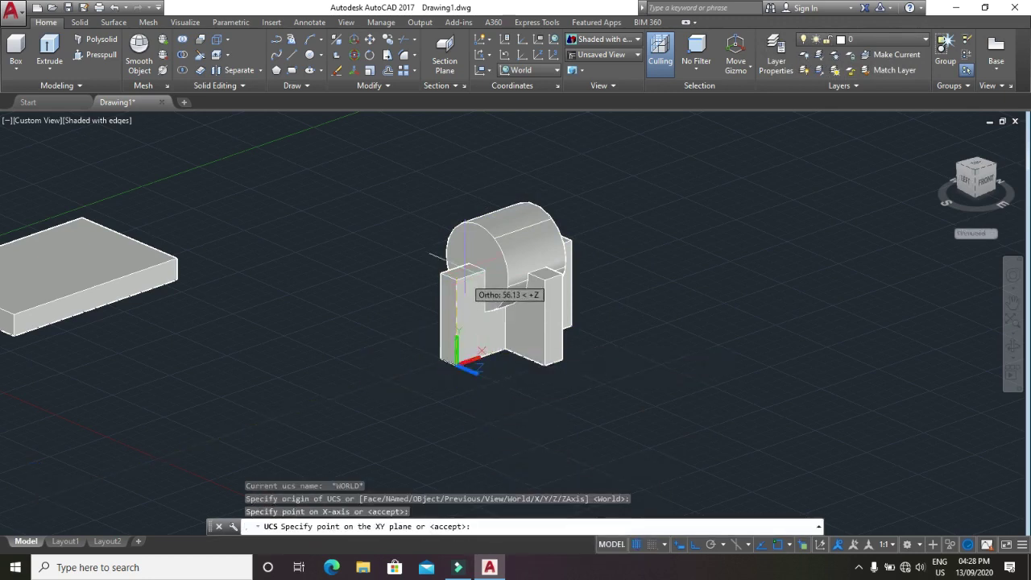
click(457, 276)
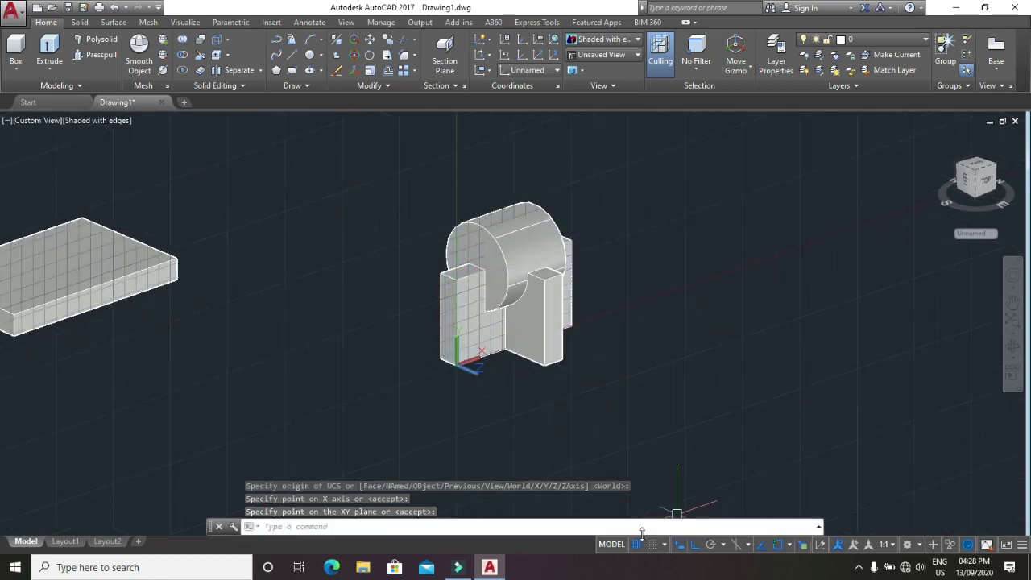
key(F7)
Step: Draw two slanted lines on the 100-long rib's side face, joining each bottom outer corner to the point where the top edge meets the cylinder
shift+middle_drag(653, 362, 578, 463)
text(l)
key(Return)
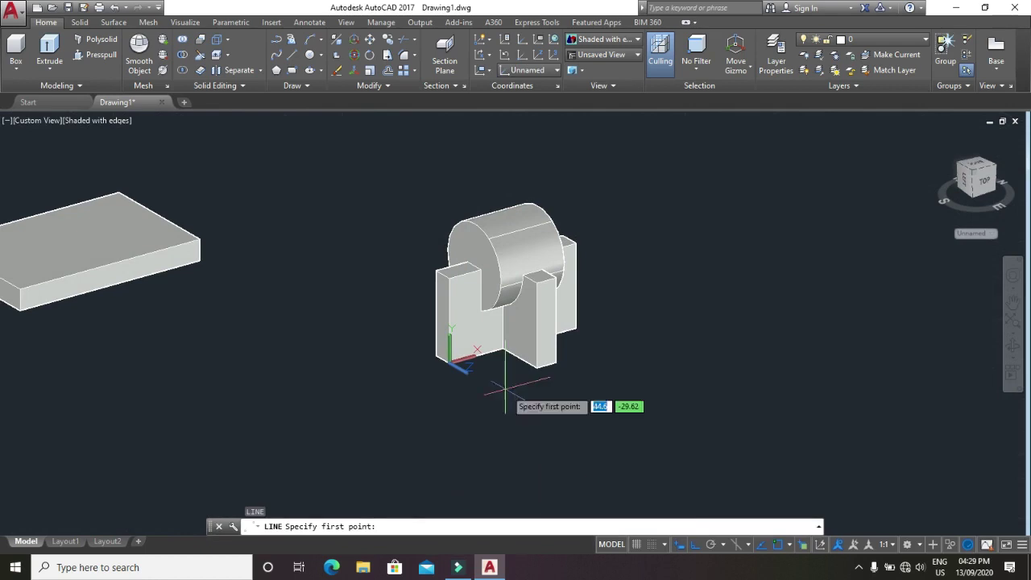
click(448, 359)
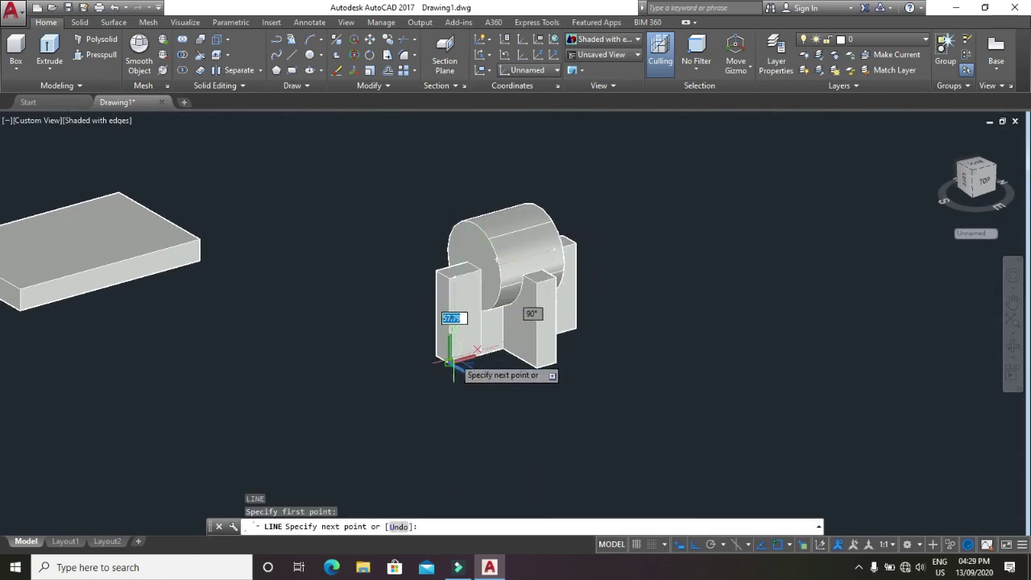
key(Return)
shift+middle_drag(612, 375, 529, 294)
key(Return)
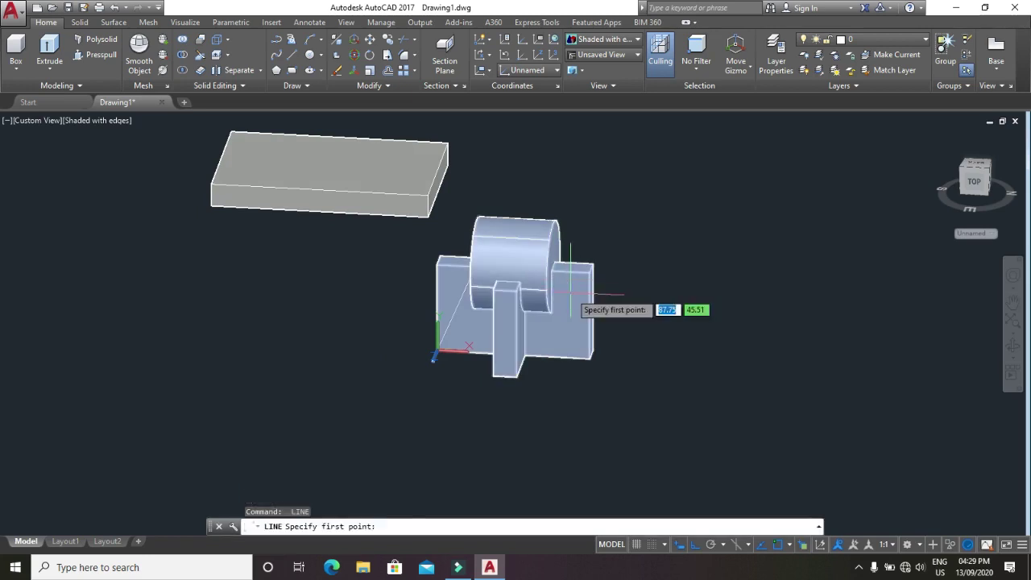
click(522, 282)
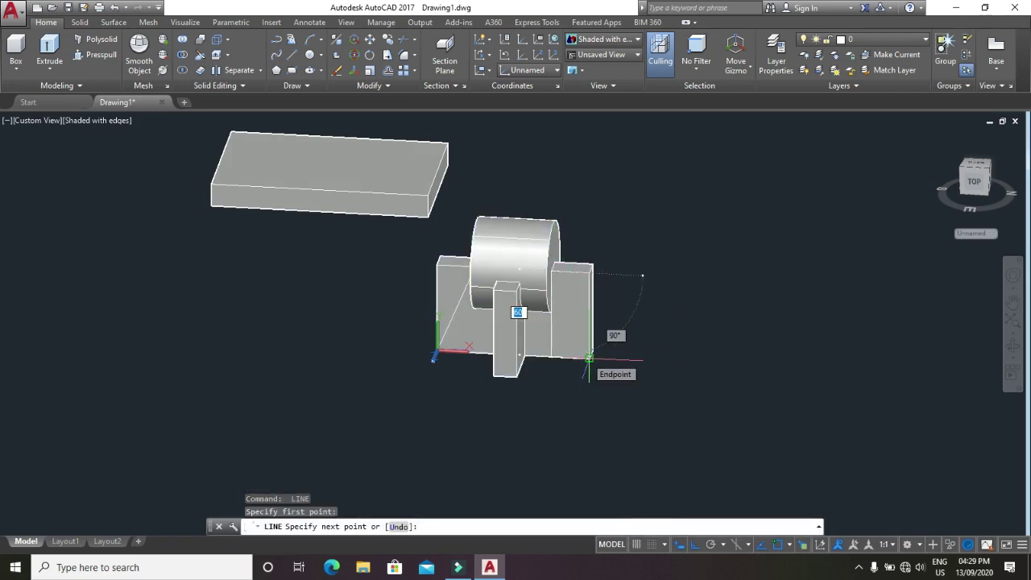
click(589, 357)
key(Return)
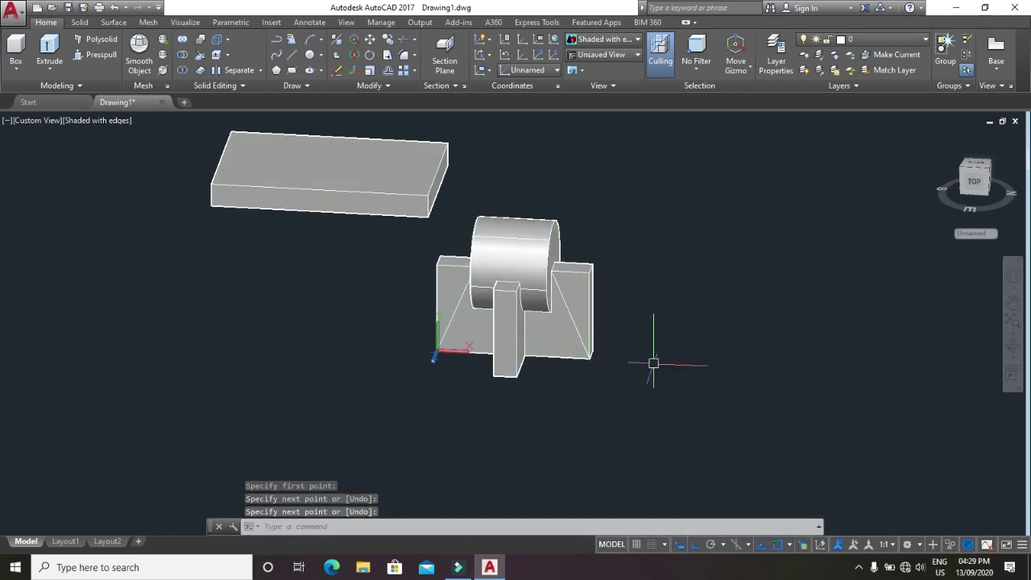
Step: Presspull the outer triangular areas at both ends of the 100-long rib through its thickness to cut them away
click(105, 57)
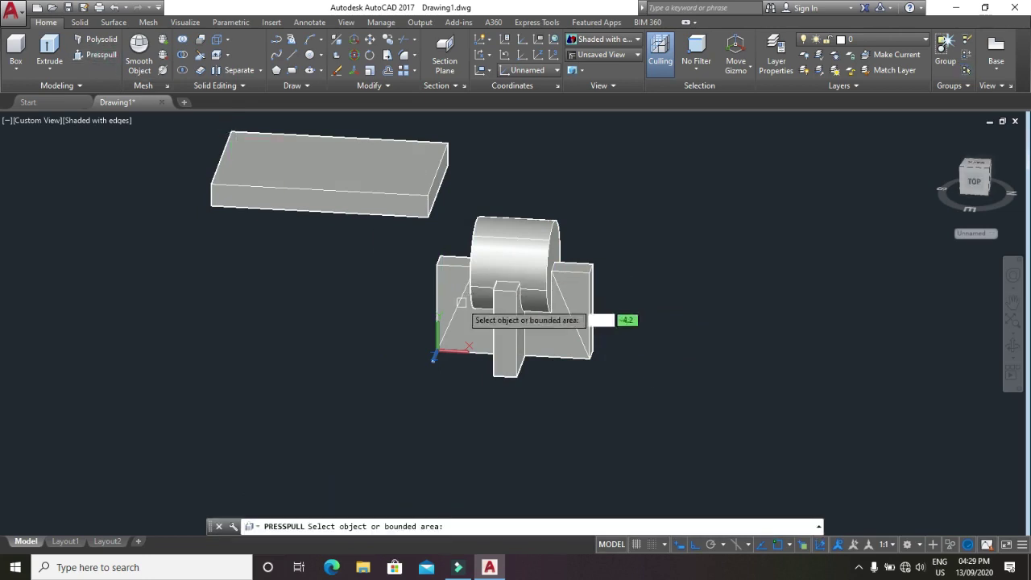
click(570, 290)
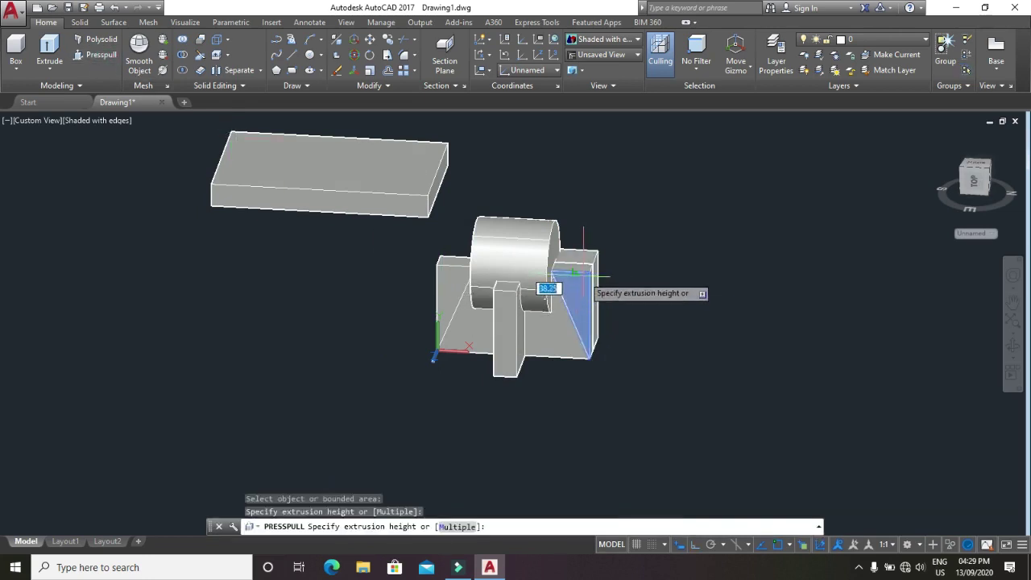
click(584, 276)
click(447, 284)
click(659, 279)
Step: Align the UCS to the 92-long rib's side face, with origin at its bottom outer corner, X along the bottom edge and Y upward
shift+middle_drag(668, 292, 837, 286)
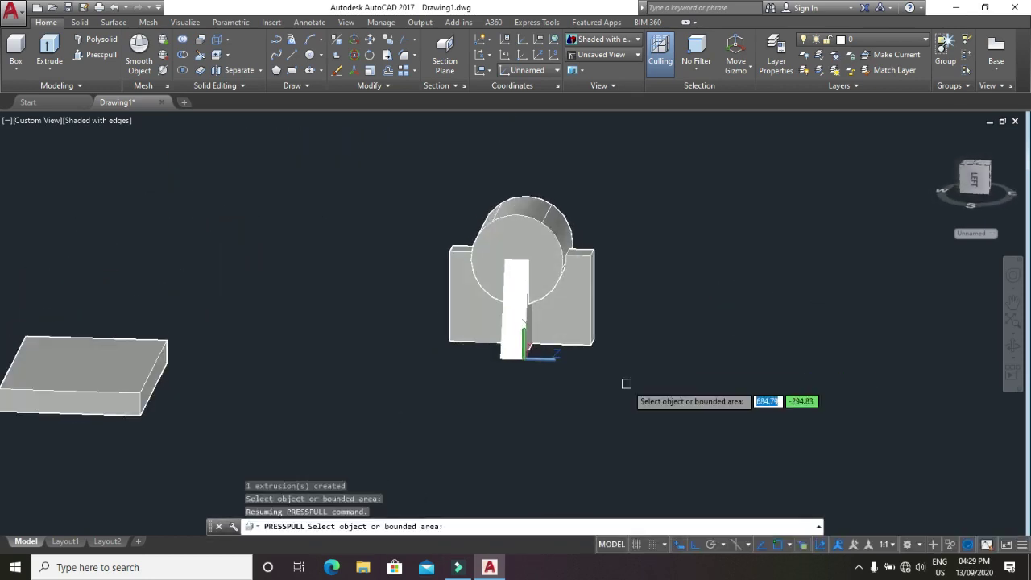
text(U)
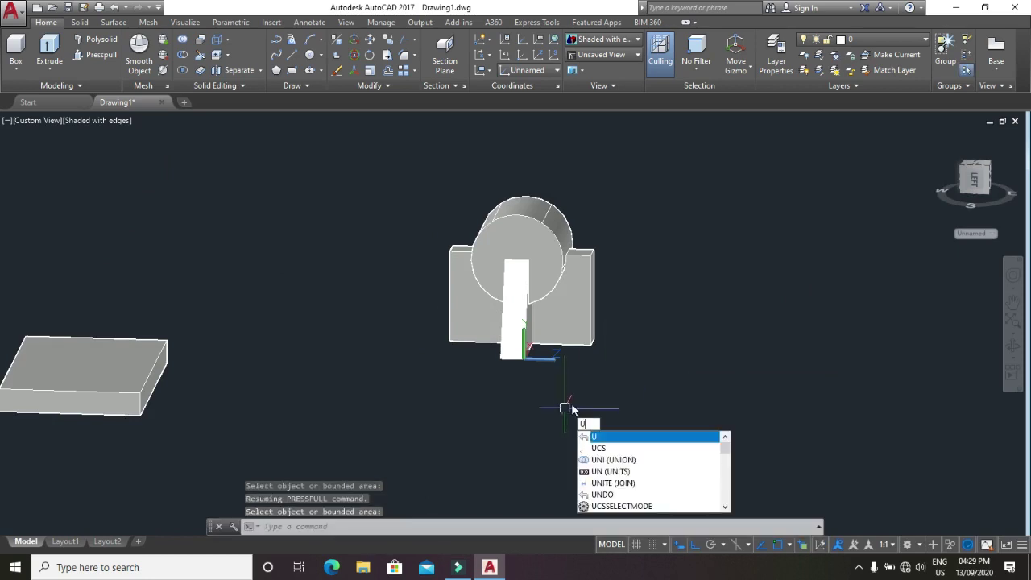
text(CS)
key(Return)
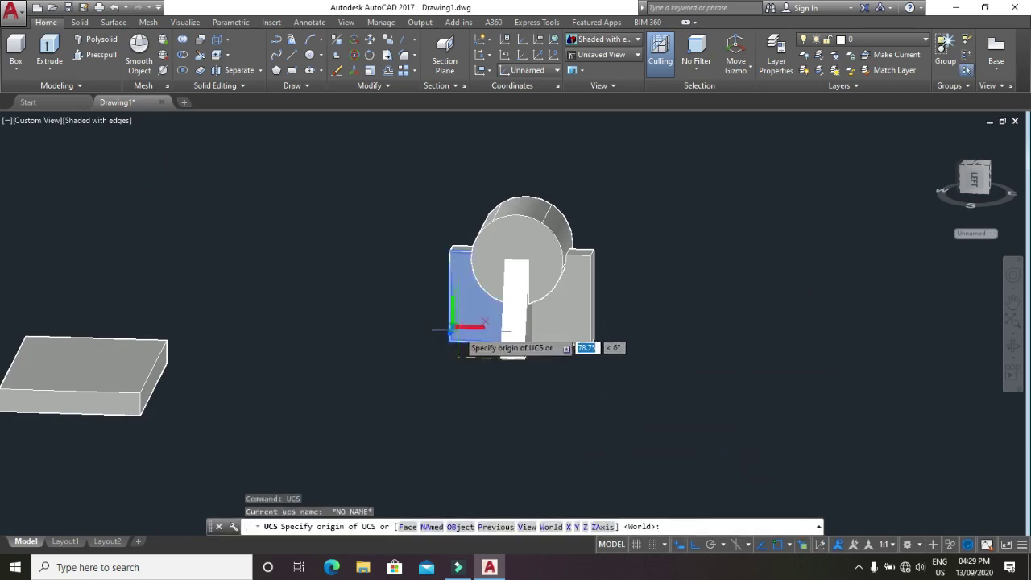
shift+middle_drag(484, 332, 456, 344)
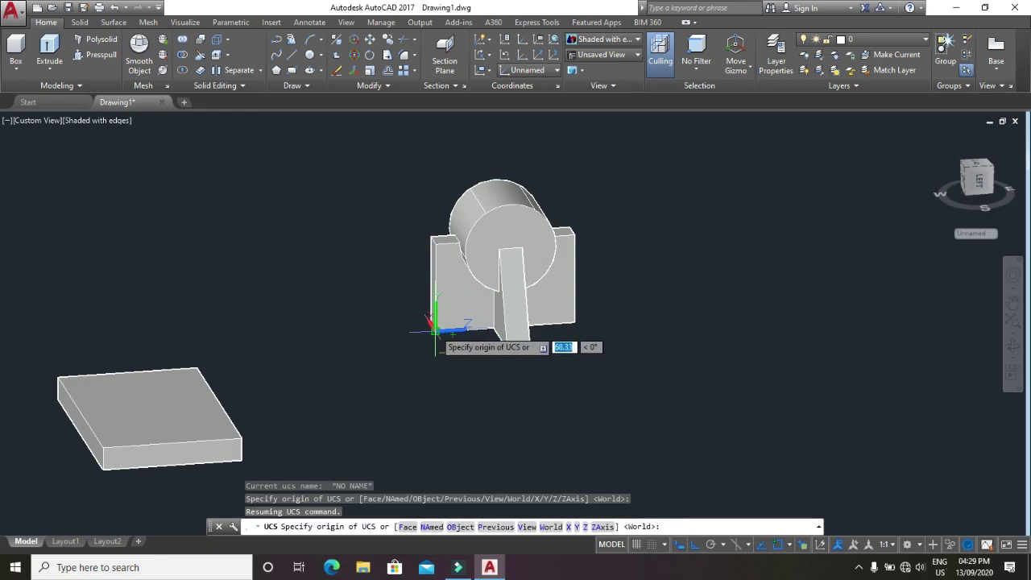
click(516, 326)
click(516, 326)
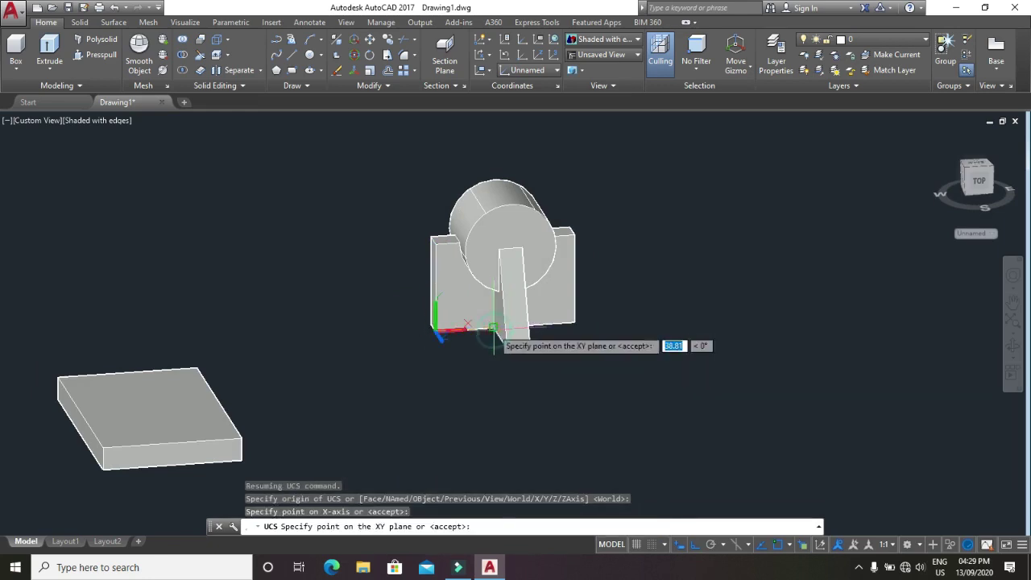
click(435, 243)
Step: Draw two slanted lines on the 92-long rib's side face, joining each bottom outer corner to the point where the top edge meets the cylinder
text(l)
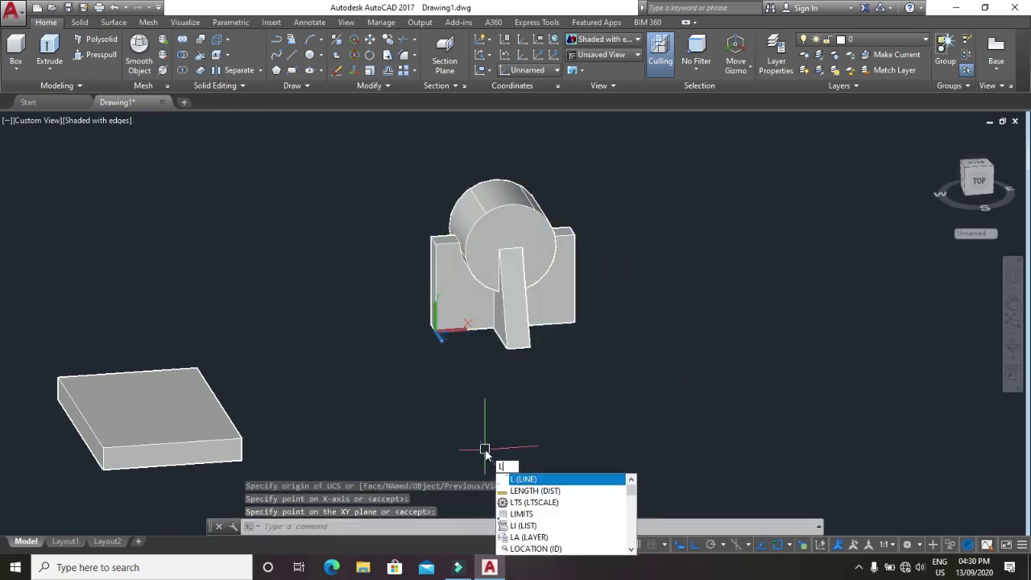
key(Return)
click(432, 240)
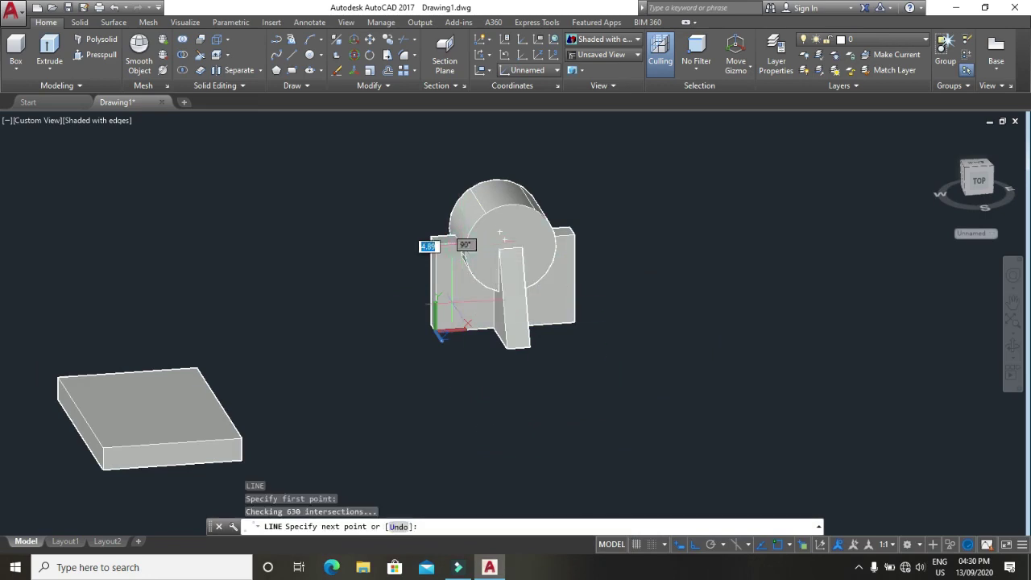
click(435, 331)
key(Return)
key(Return)
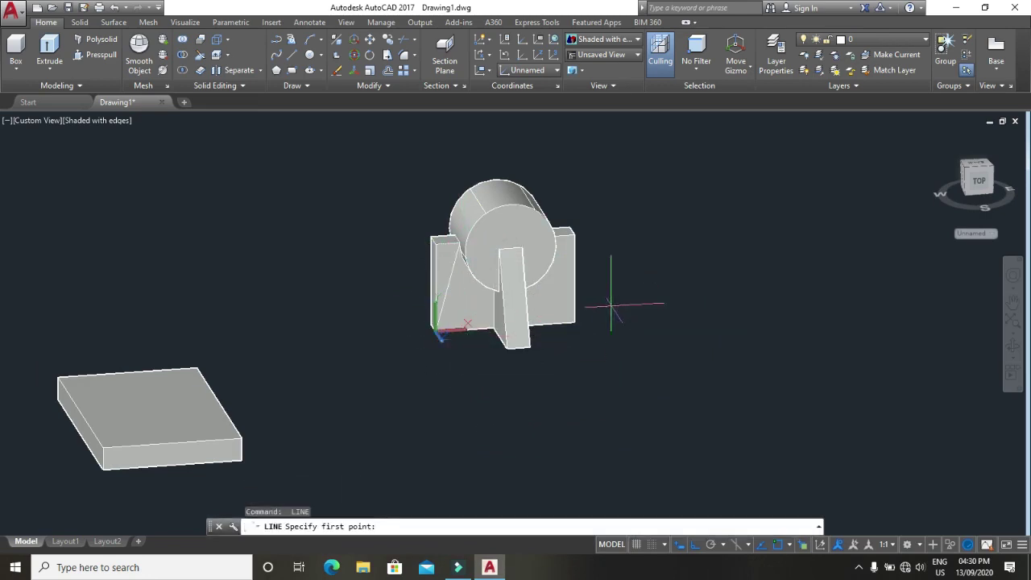
shift+middle_drag(610, 303, 572, 331)
click(596, 355)
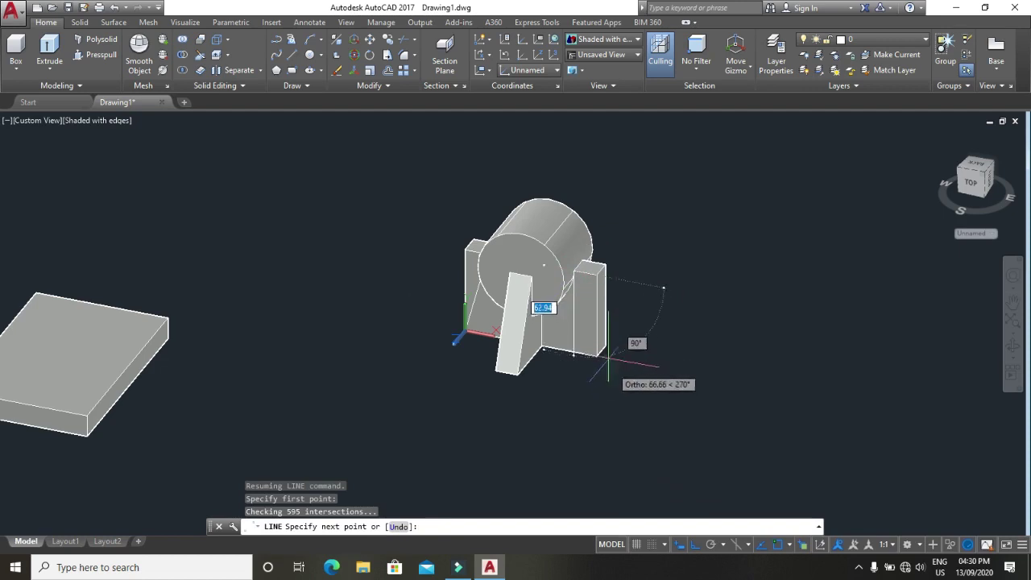
key(Return)
key(Return)
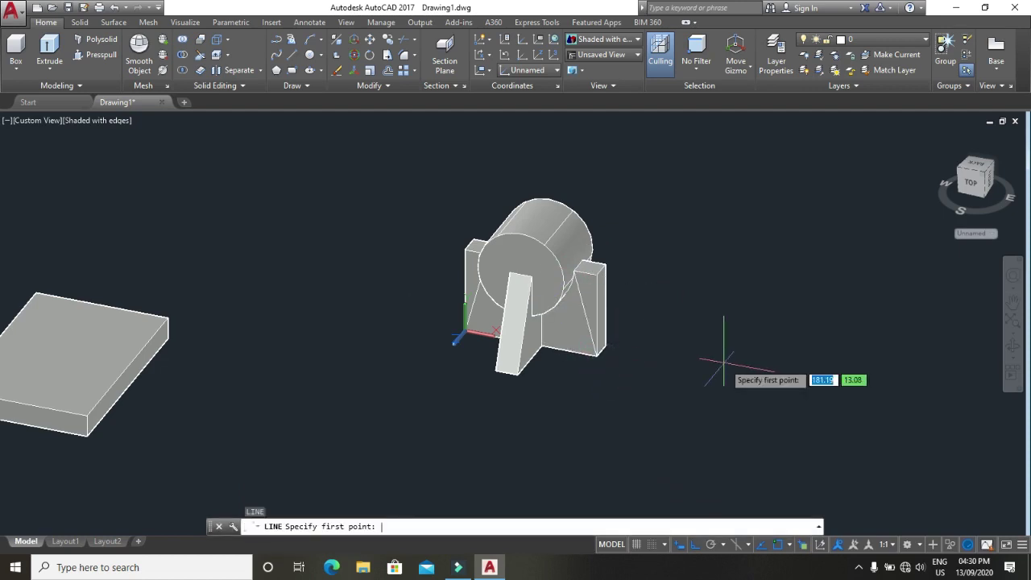
key(Escape)
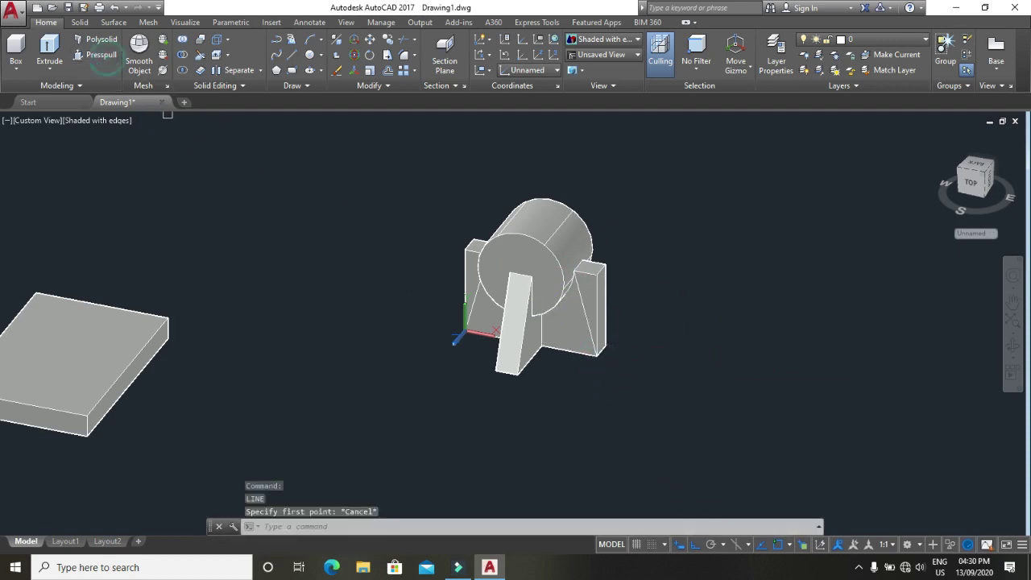
Step: Presspull the outer triangular areas at both ends of the 92-long rib through its thickness to cut them away
click(95, 54)
click(597, 302)
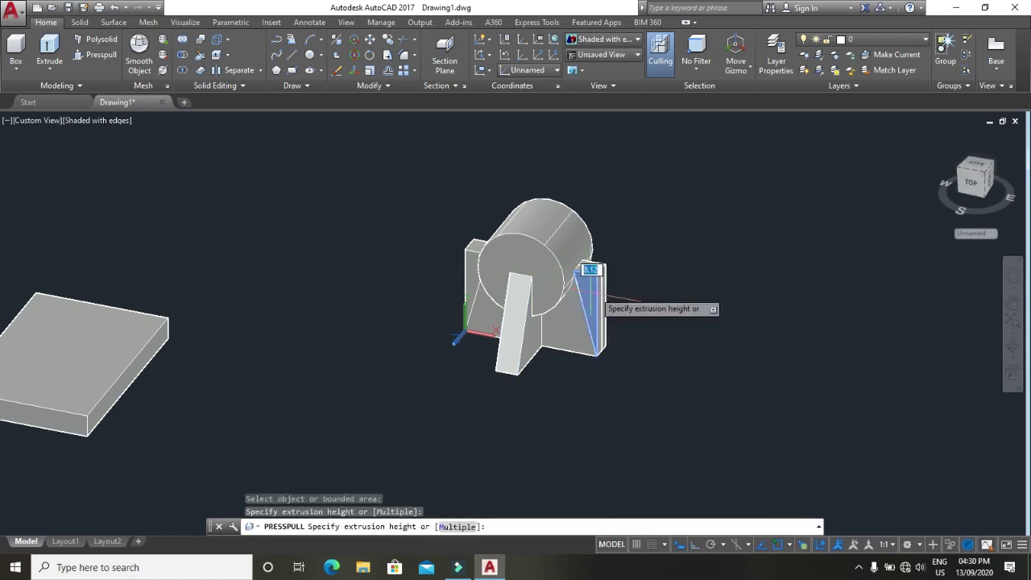
click(596, 281)
click(474, 239)
click(477, 241)
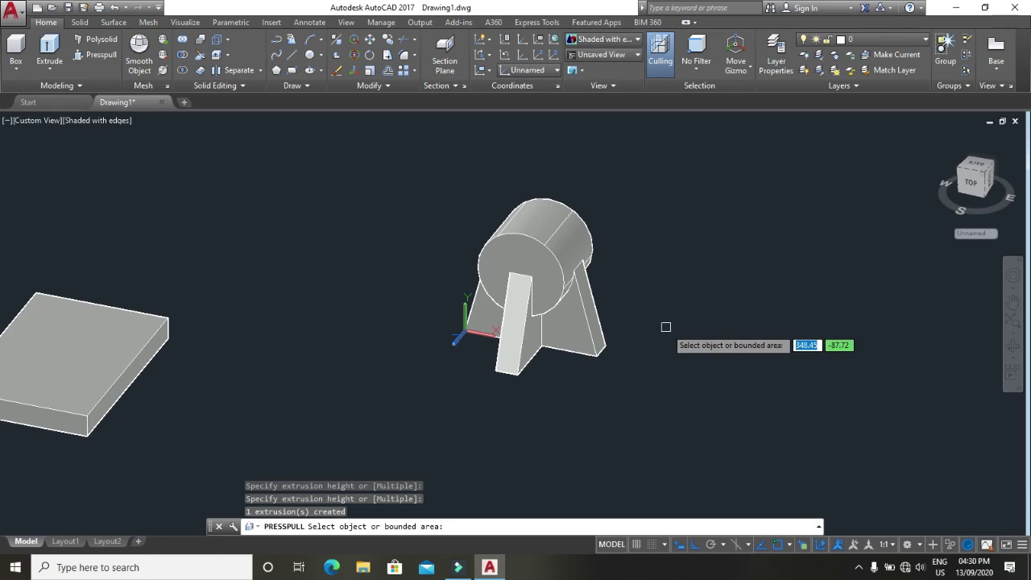
shift+middle_drag(656, 324, 632, 308)
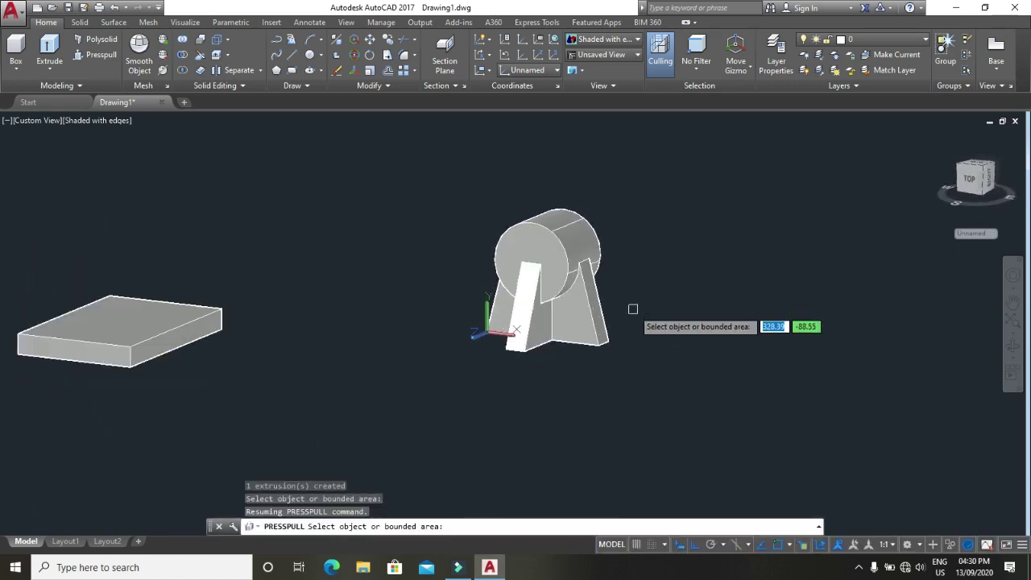
scroll(632, 308, down, 3)
Step: Create a horizontal cylinder of radius 20 in the empty space beside the ribbed part, with its axis endpoint along the Y direction
key(alt)
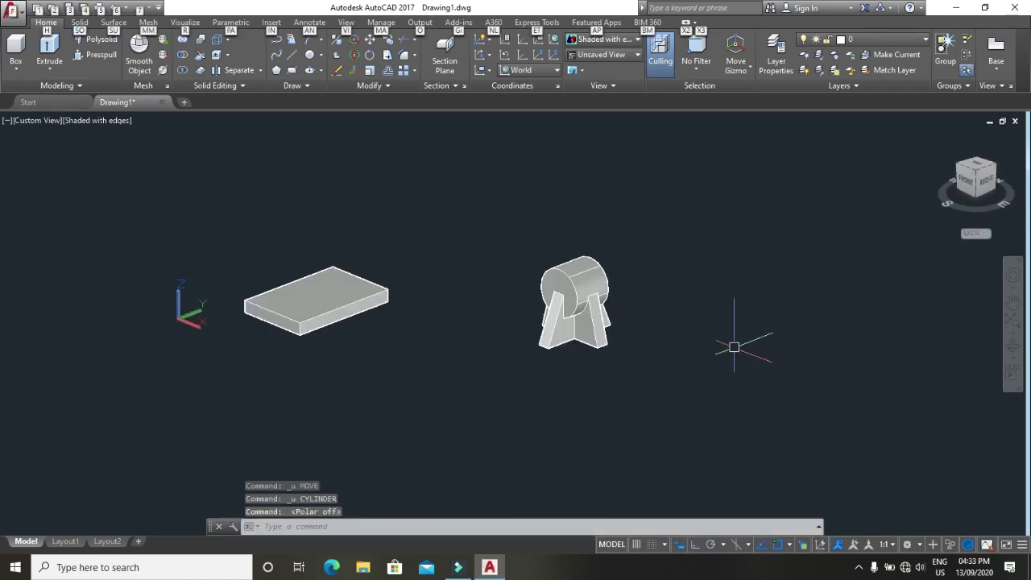
text(c)
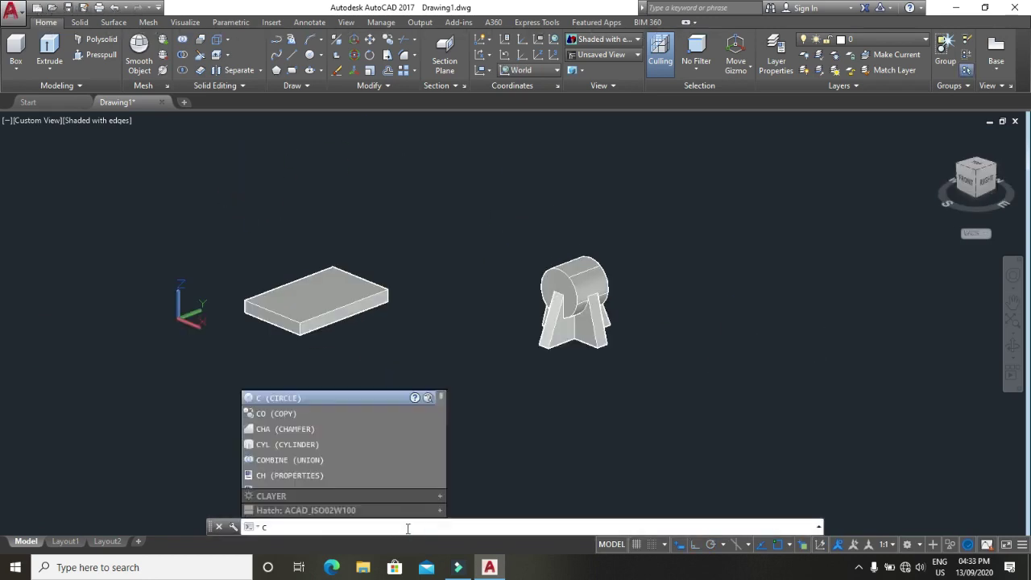
text(yl)
key(Return)
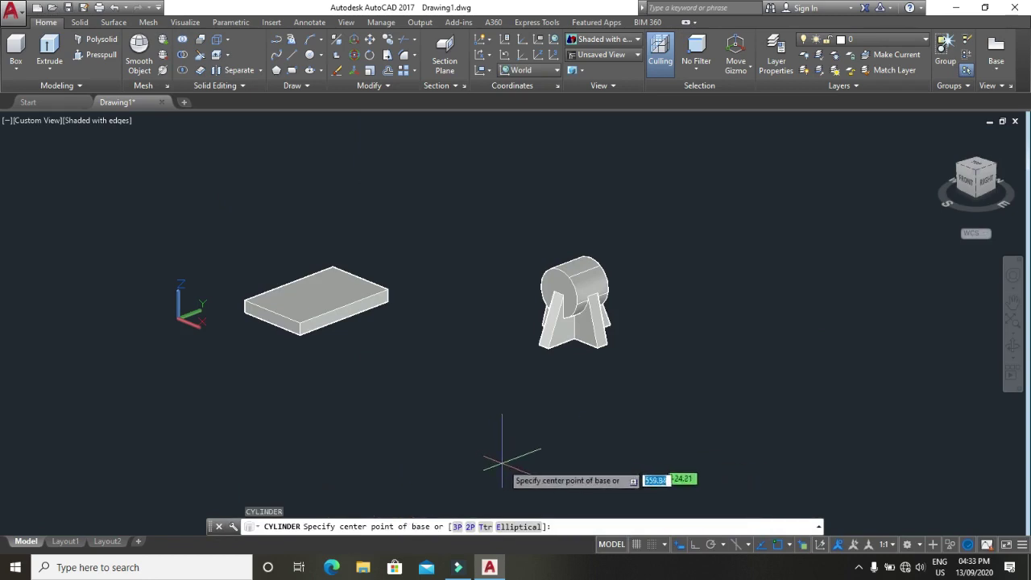
click(749, 342)
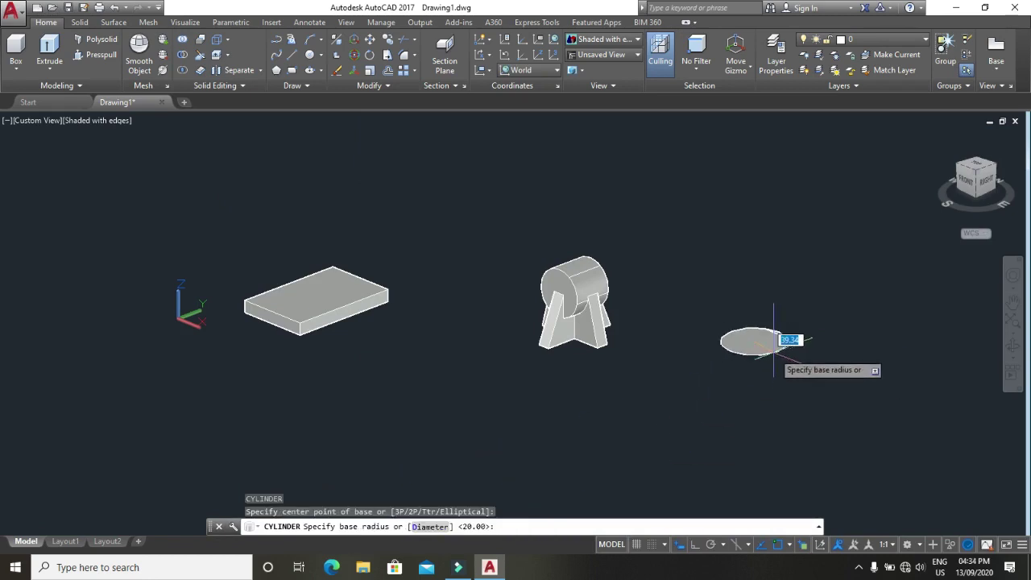
text(20)
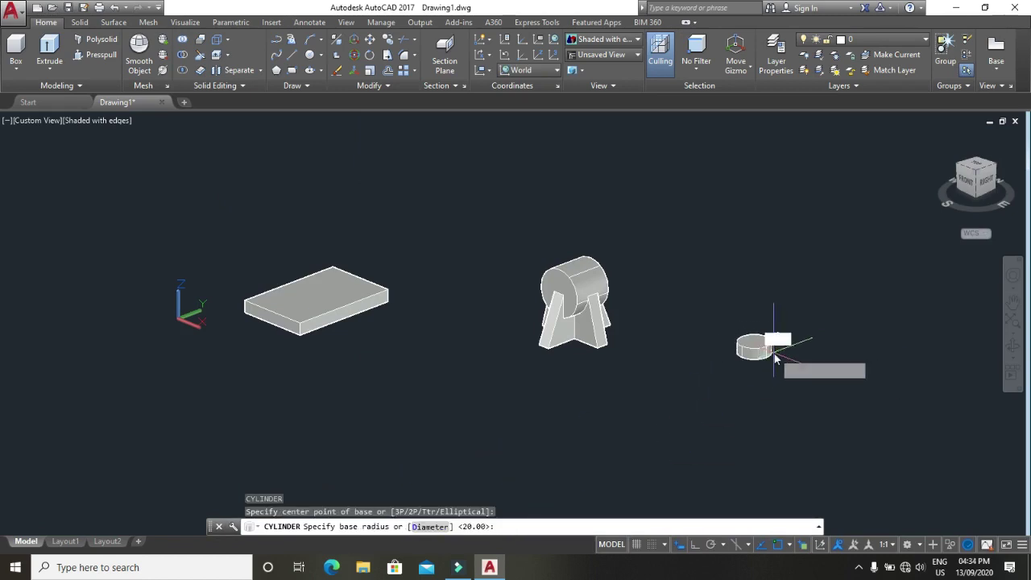
key(Return)
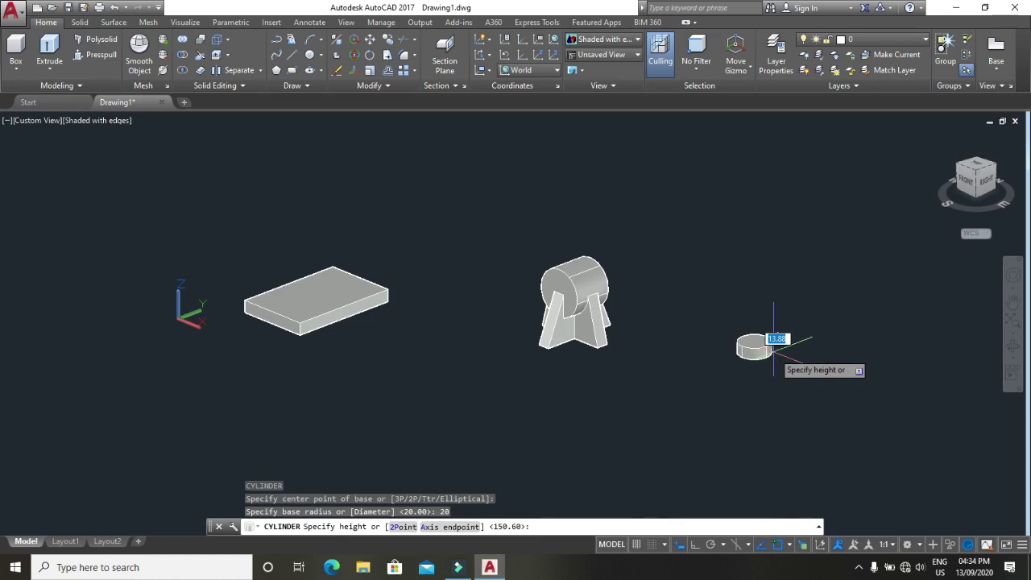
click(451, 527)
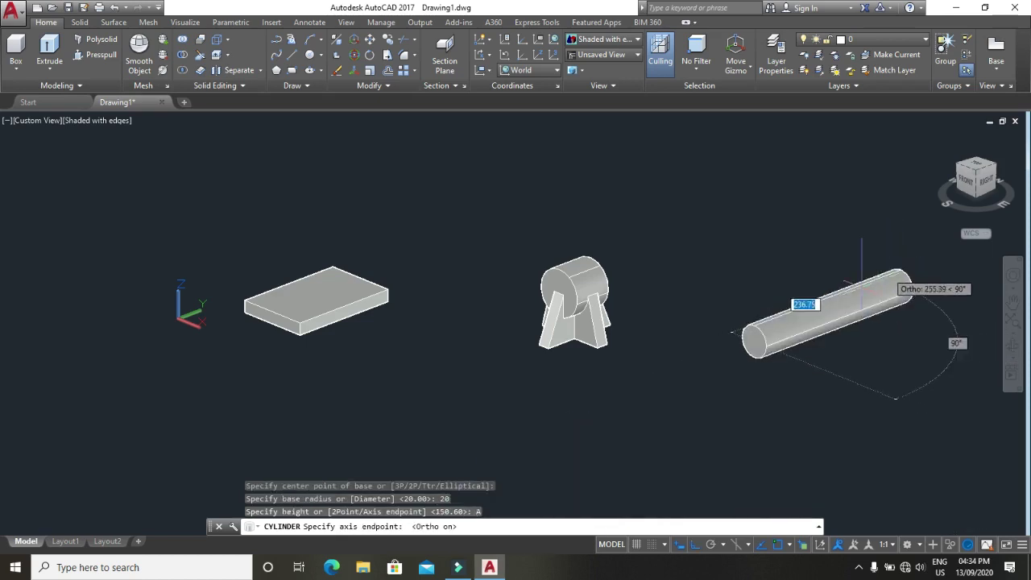
click(855, 294)
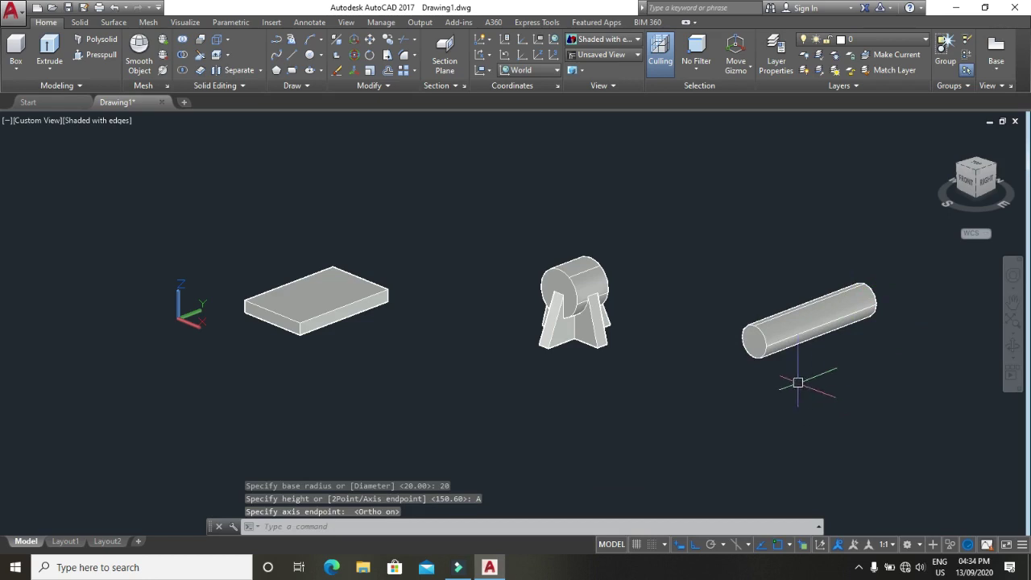
Step: Move the radius 20 cylinder from its front end centre to the centre of the large cylinder's front face
text(m)
key(Return)
click(780, 354)
key(Return)
click(751, 339)
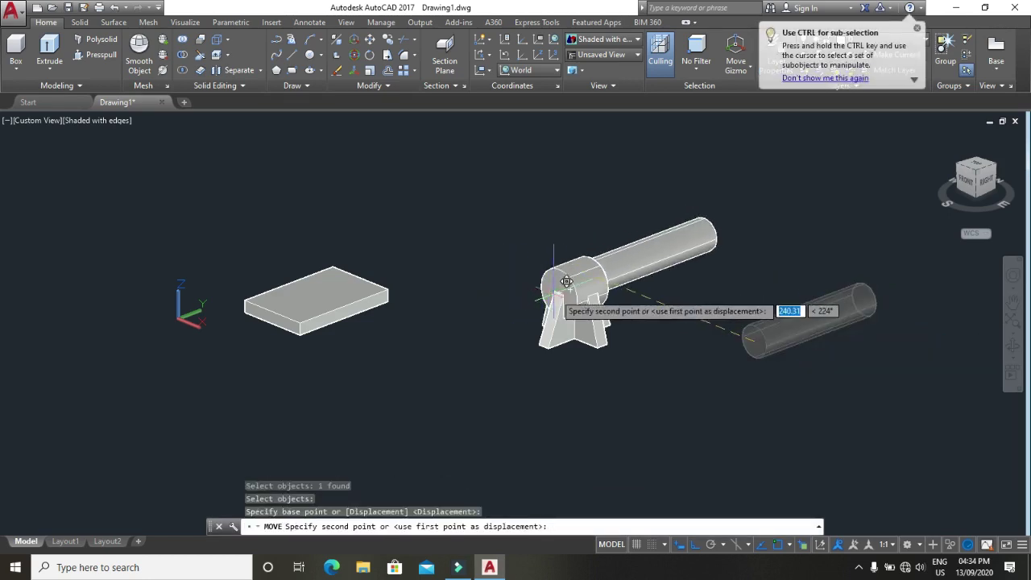
scroll(566, 281, down, 2)
scroll(568, 290, up, 5)
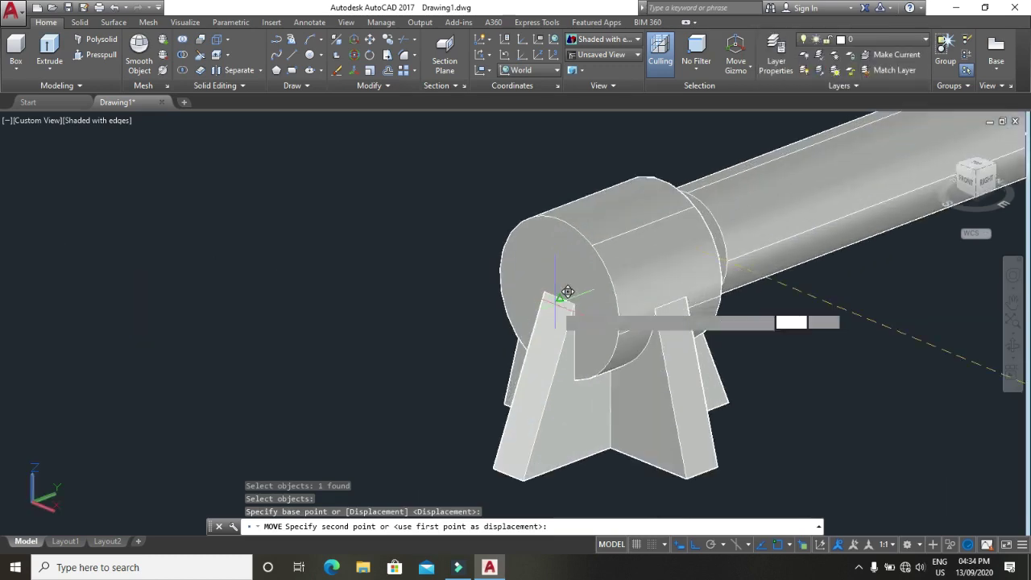
click(557, 312)
scroll(918, 338, down, 3)
Step: Shift the radius 20 cylinder about 35 units along its axis so it protrudes from both ends of the large cylinder
click(886, 260)
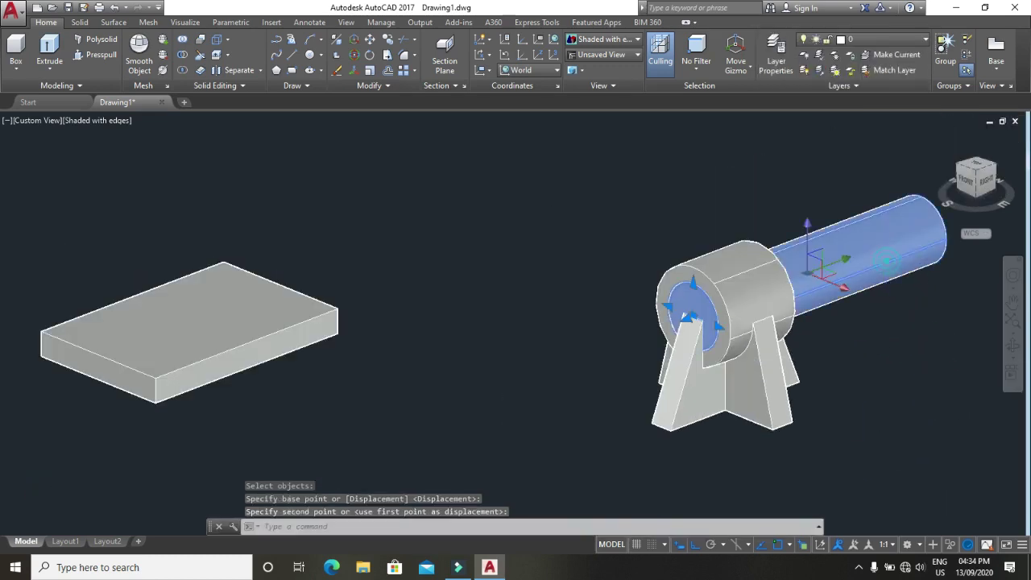
click(826, 263)
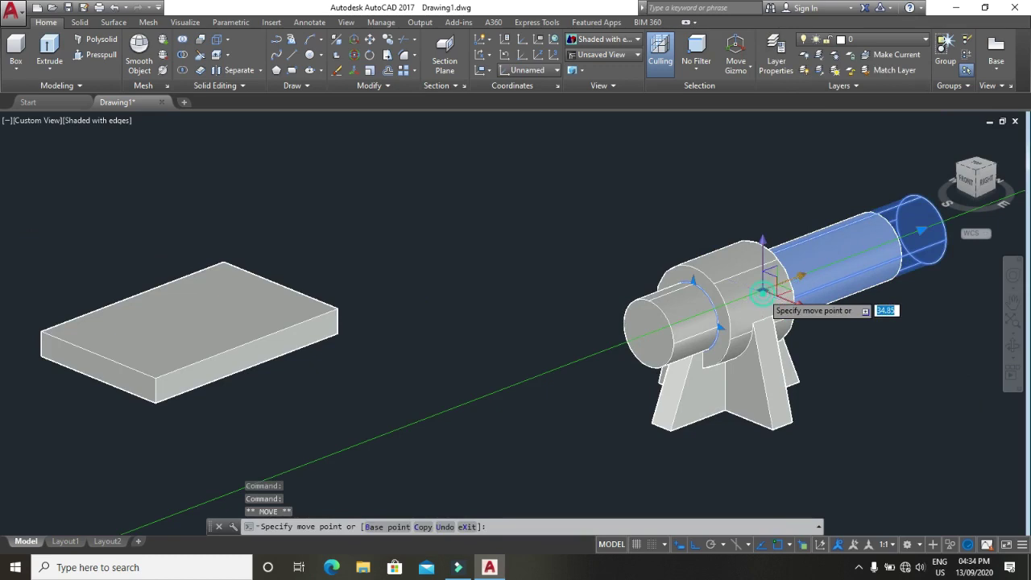
click(761, 293)
key(Escape)
Step: Subtract the radius 20 cylinder from the ribbed part to bore a hole through the large cylinder
text(sub)
key(Return)
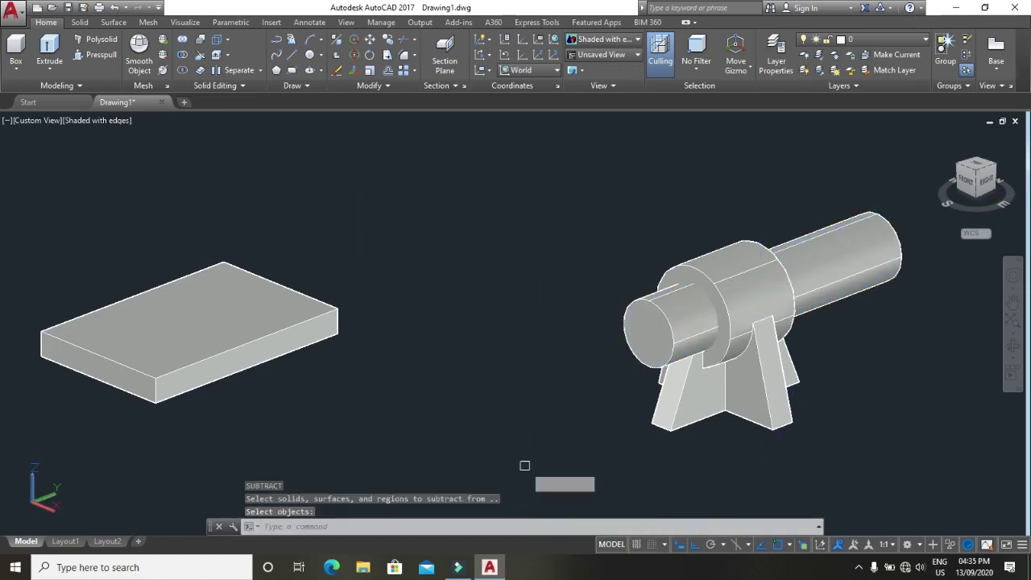
click(740, 392)
key(Return)
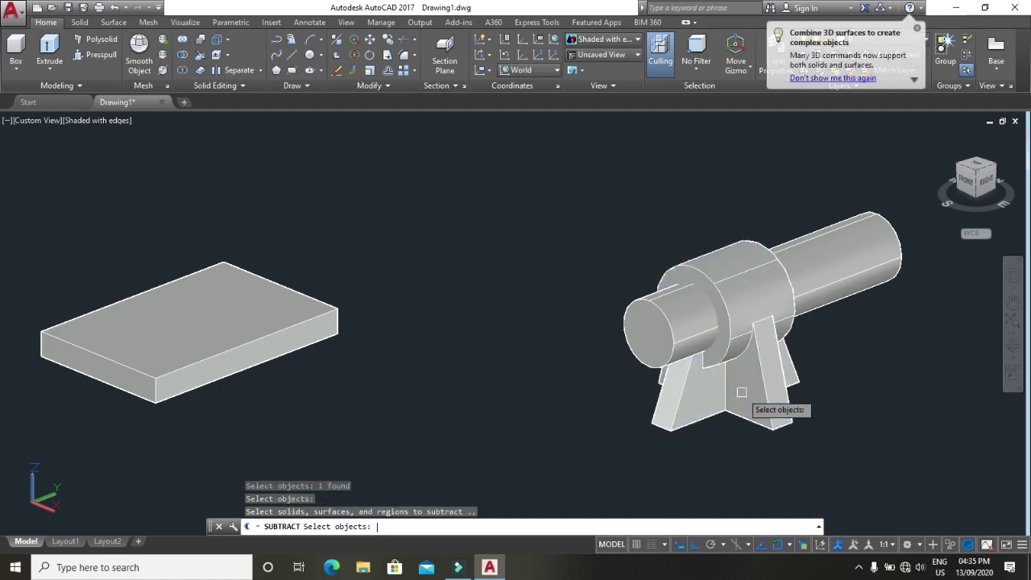
click(862, 233)
key(Return)
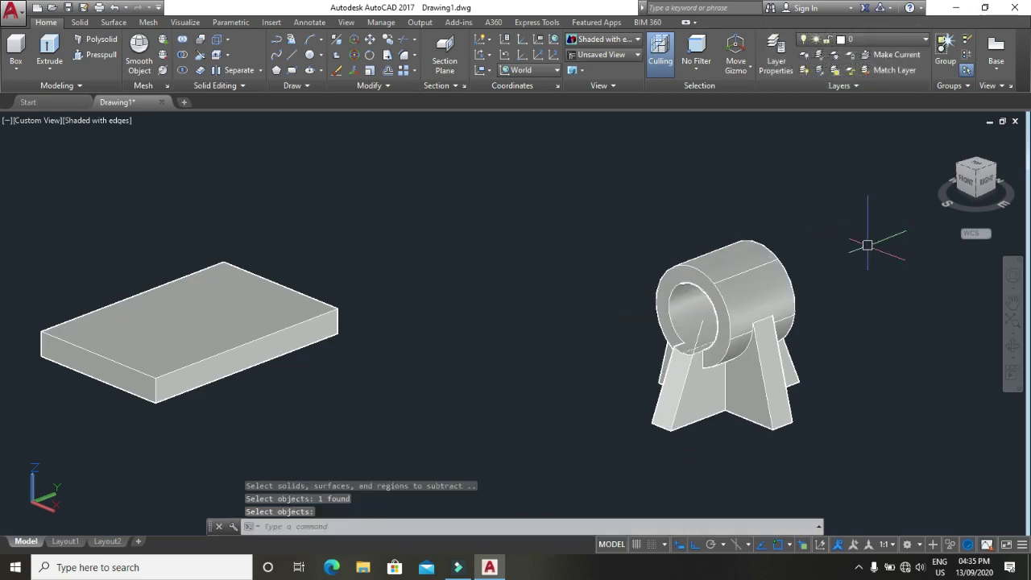
Step: Delete the leftover slanted construction line that crosses the bore opening above the front rib
scroll(842, 322, down, 2)
scroll(844, 355, up, 2)
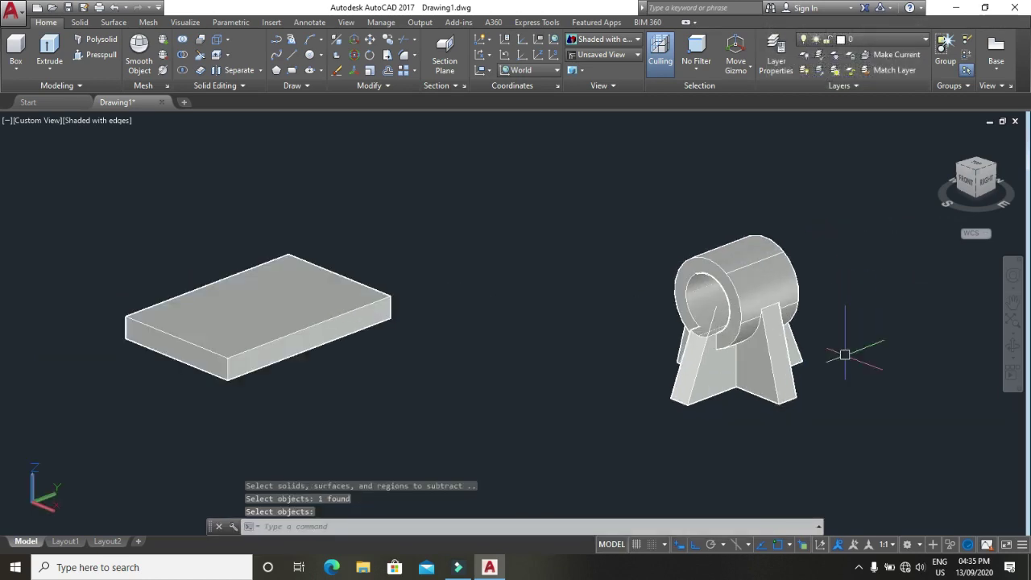
shift+middle_drag(839, 361, 778, 324)
key(Return)
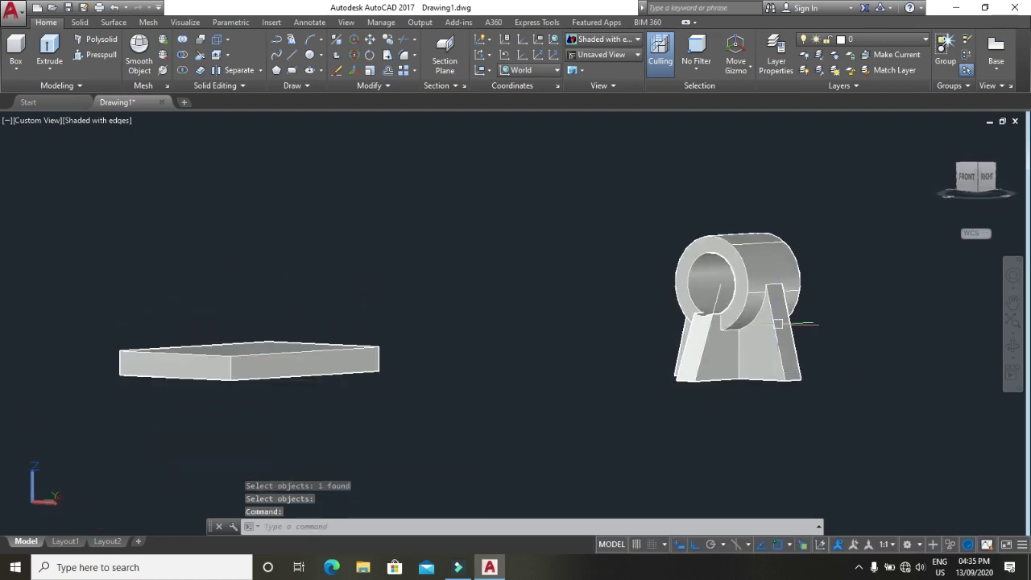
click(716, 300)
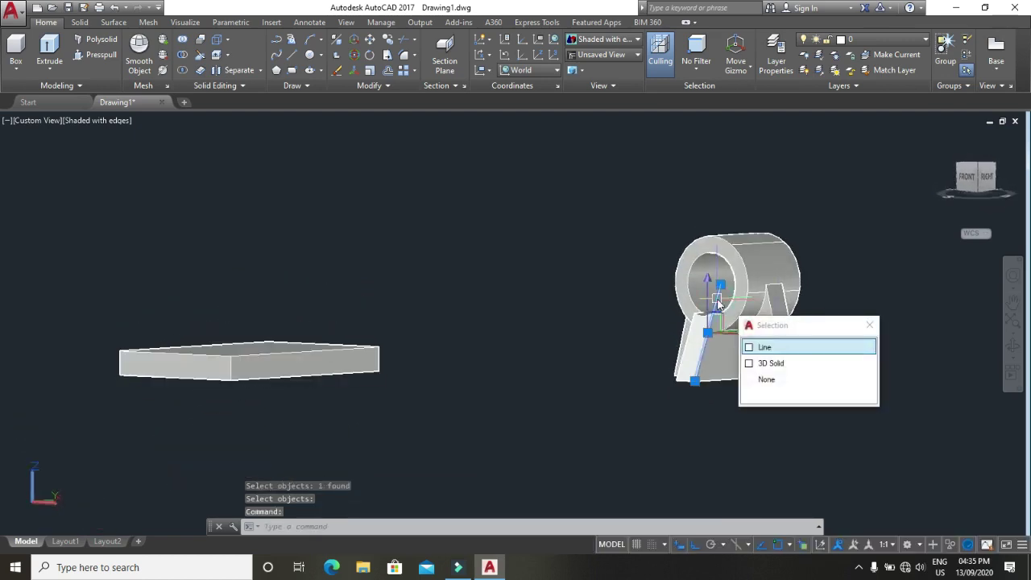
key(Escape)
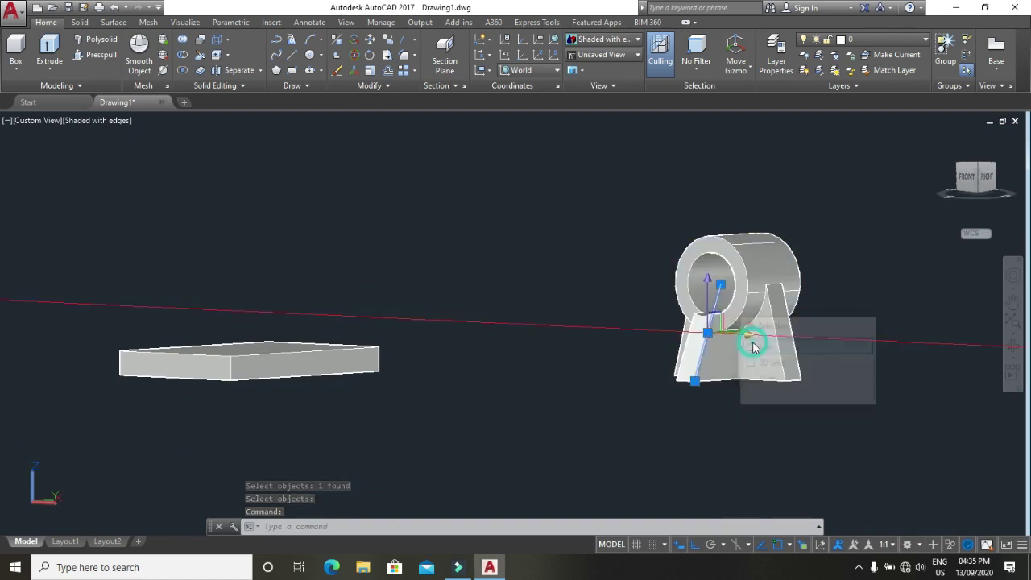
key(Escape)
key(Delete)
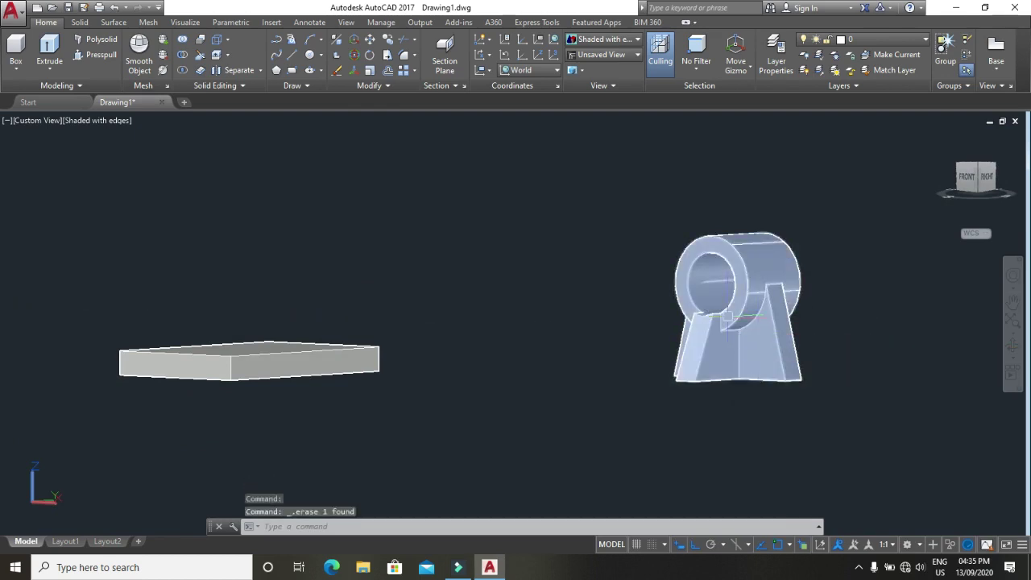
Step: Fillet the upper edges of the front and back ribs, where they meet the bored cylinder's ends, with radius 10 using Multiple
text(f)
key(Return)
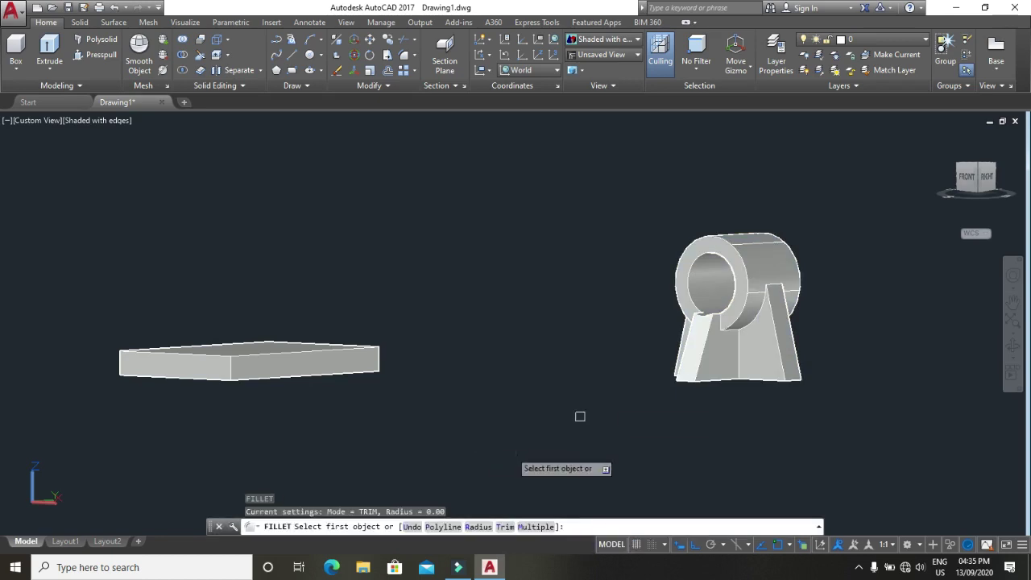
shift+middle_drag(745, 368, 755, 436)
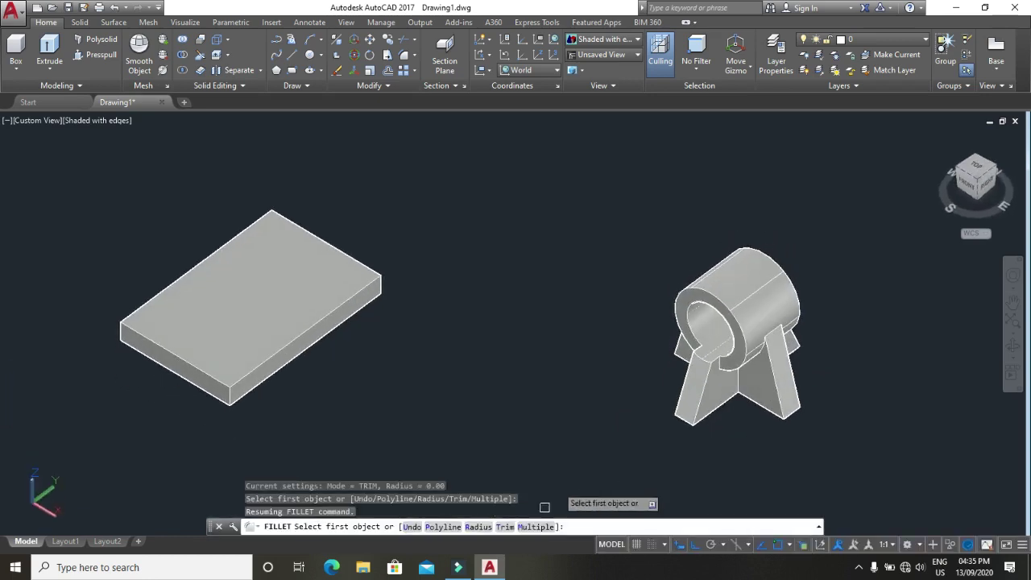
click(479, 527)
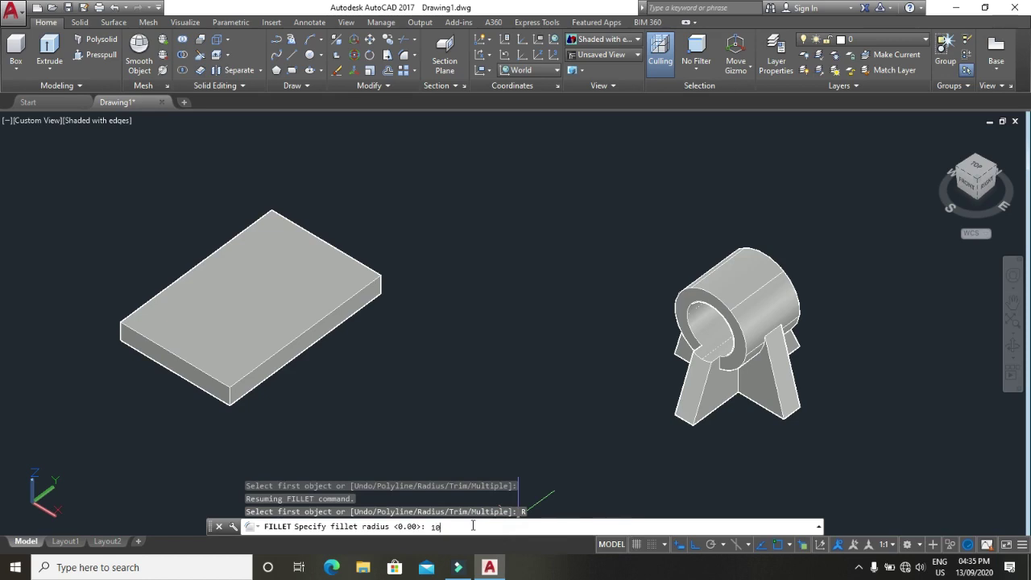
key(Return)
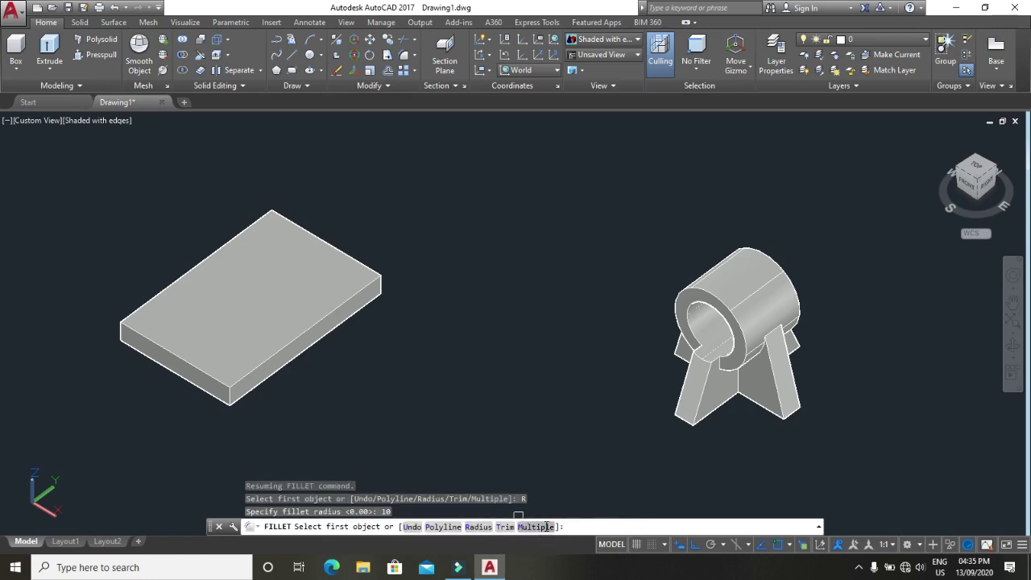
click(547, 526)
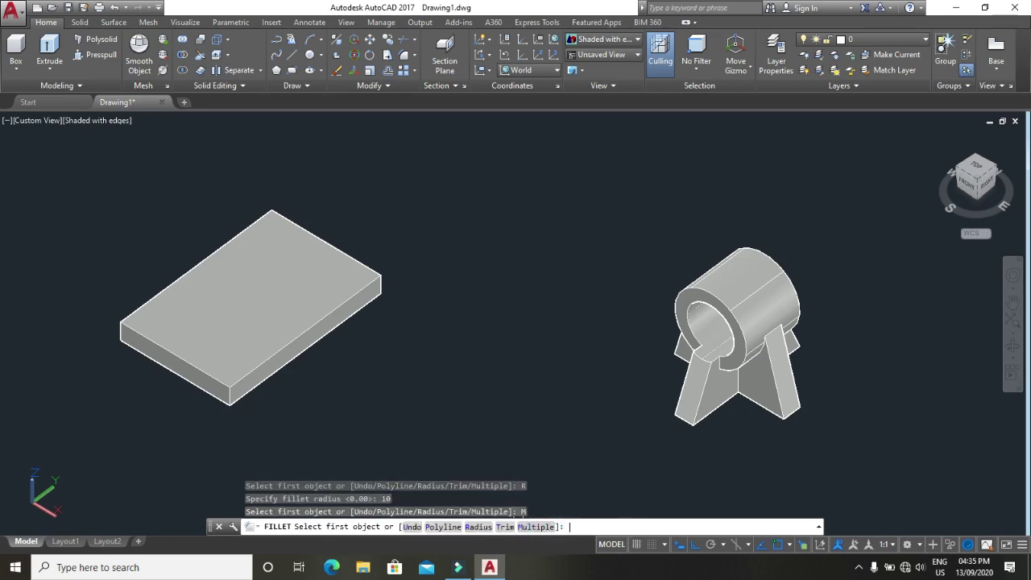
click(705, 363)
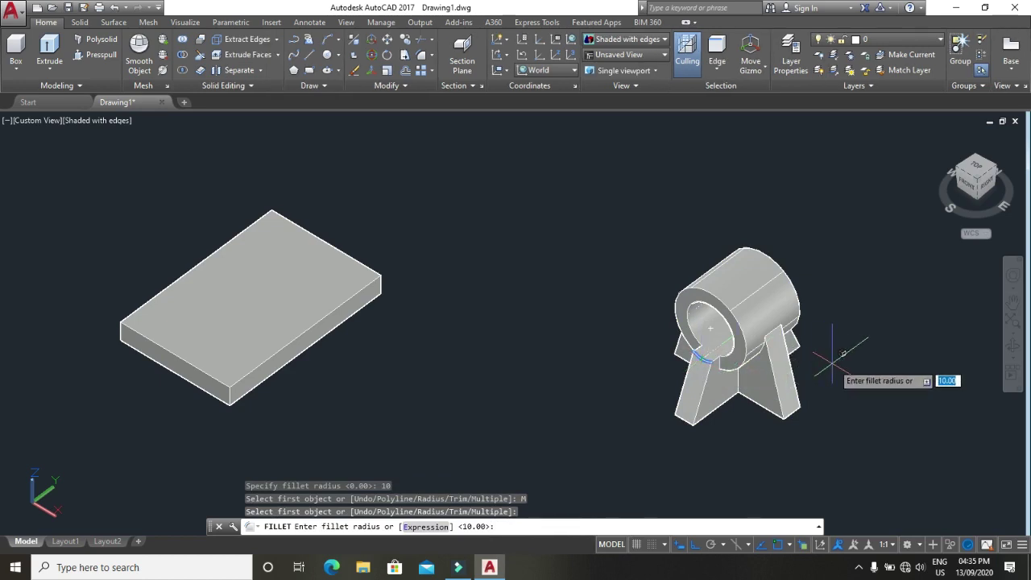
key(Return)
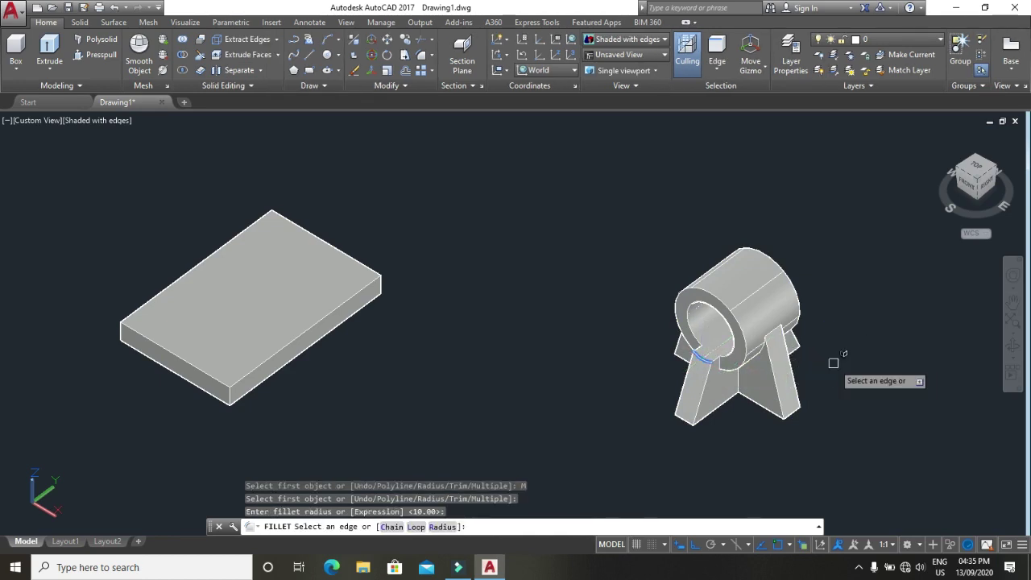
shift+middle_drag(811, 379, 732, 384)
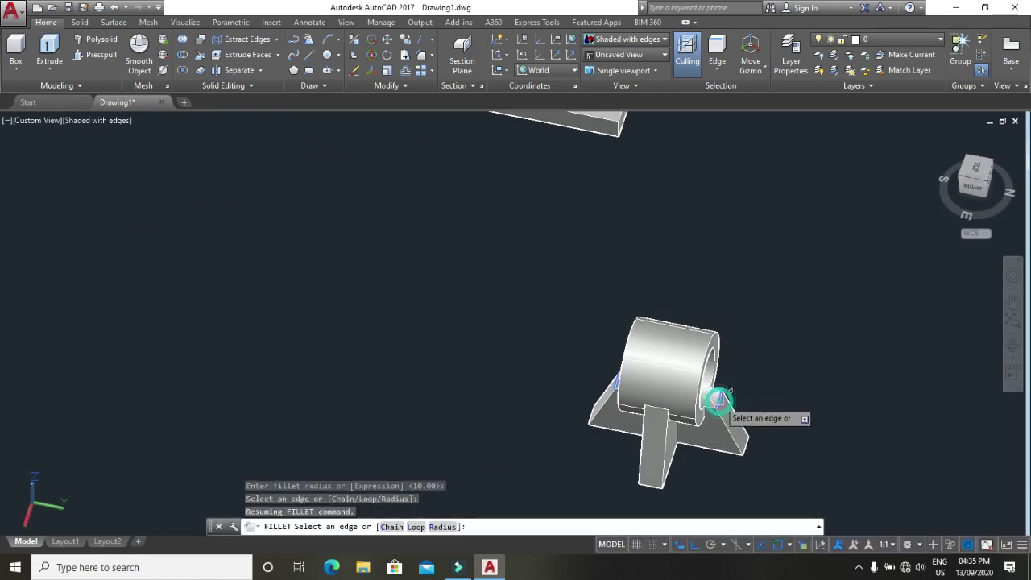
click(717, 400)
key(Return)
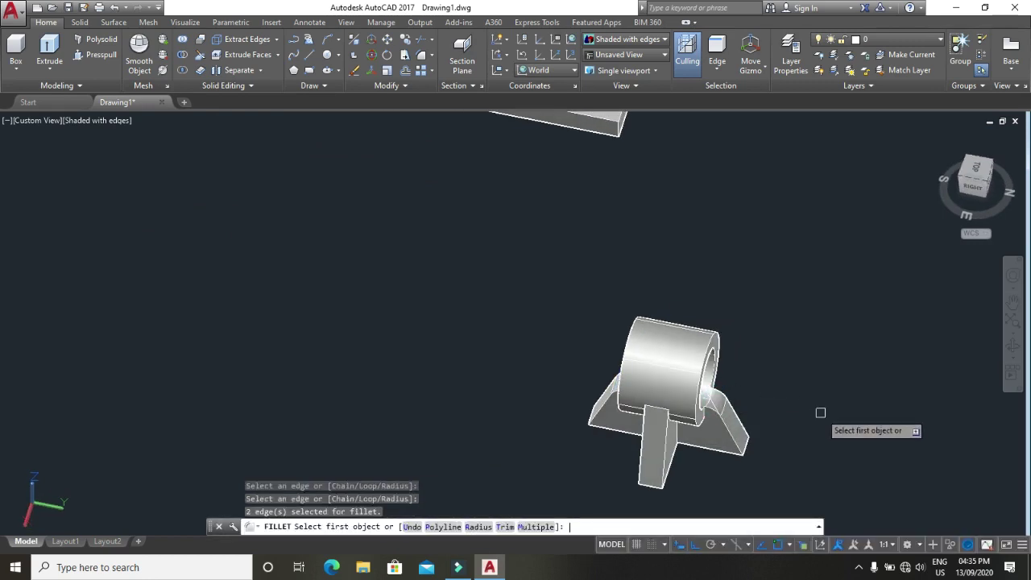
shift+middle_drag(803, 384, 905, 334)
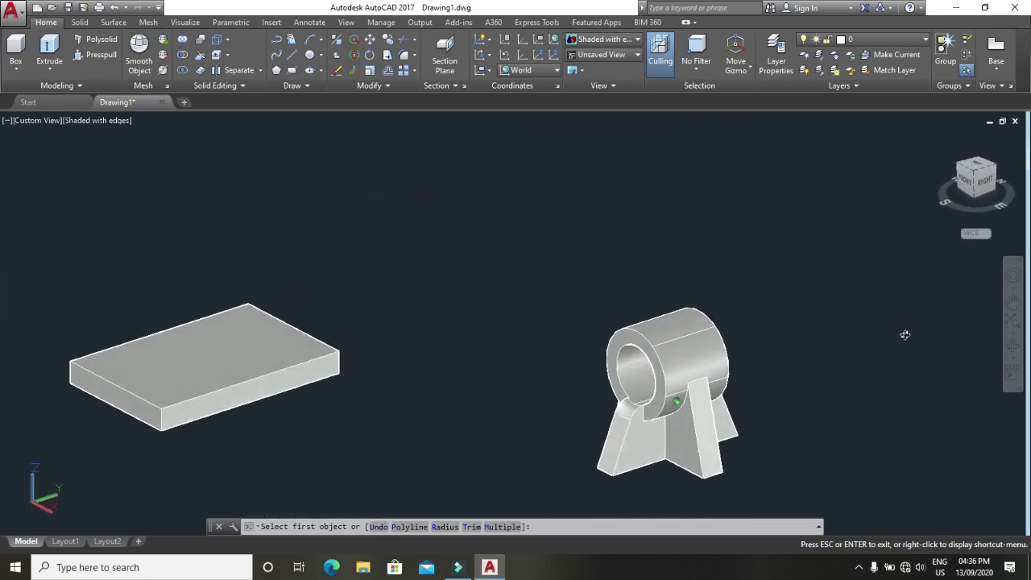
shift+middle_drag(904, 337, 877, 347)
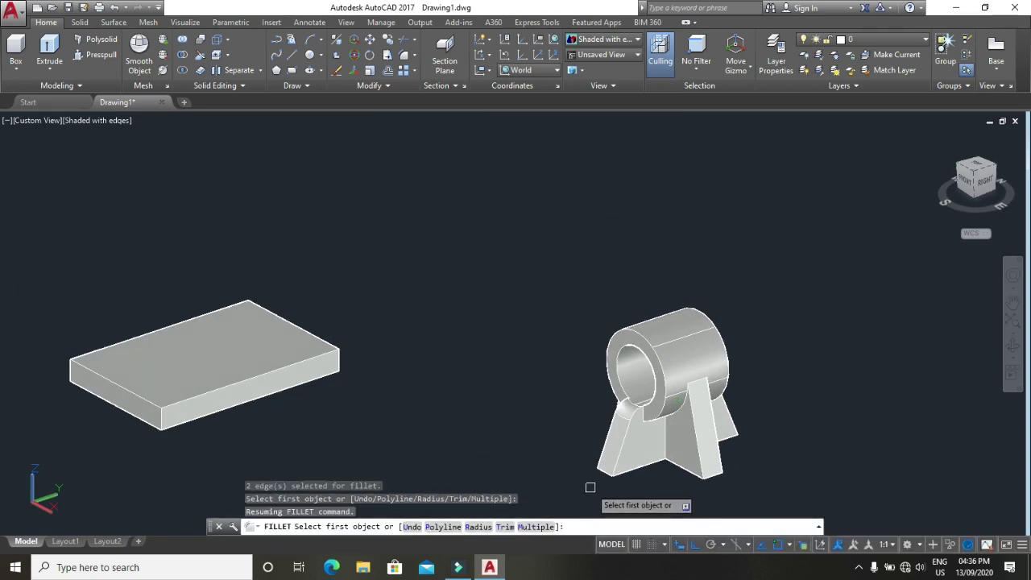
key(Return)
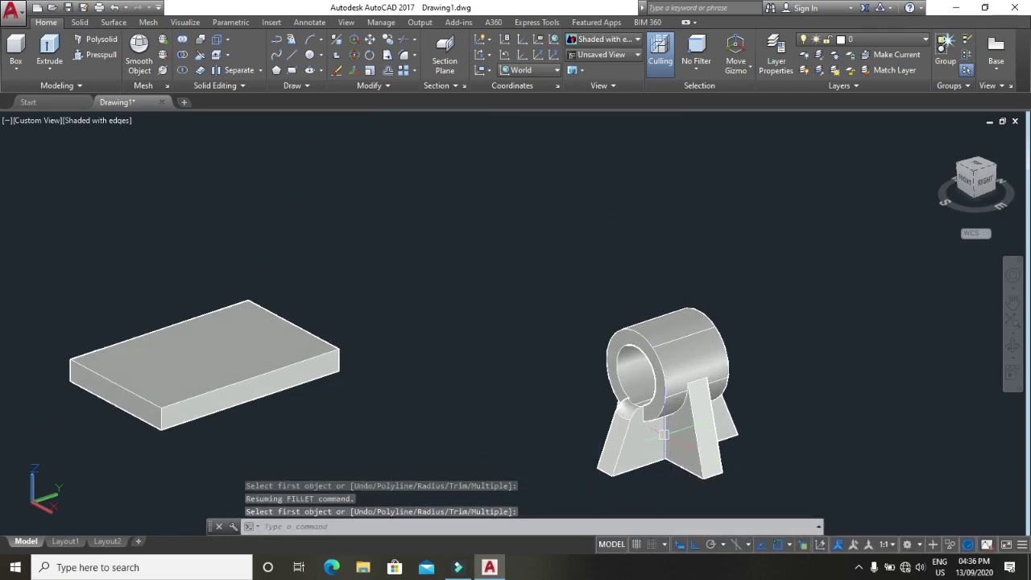
Step: Move the ribbed cylinder part from the side rib's bottom outer edge midpoint to the midpoint of the base plate's long top edge
text(m)
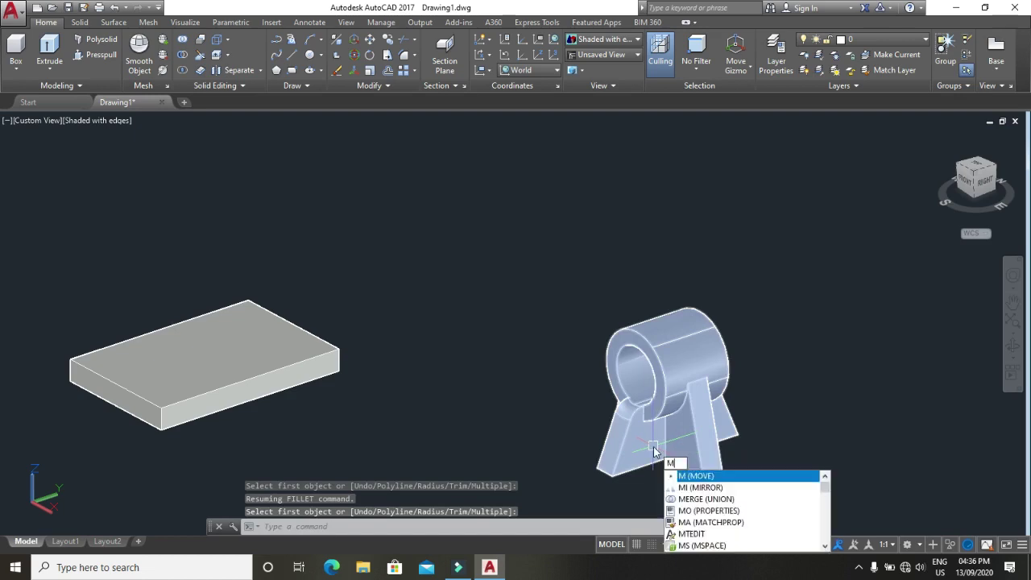
key(Return)
click(650, 446)
key(Return)
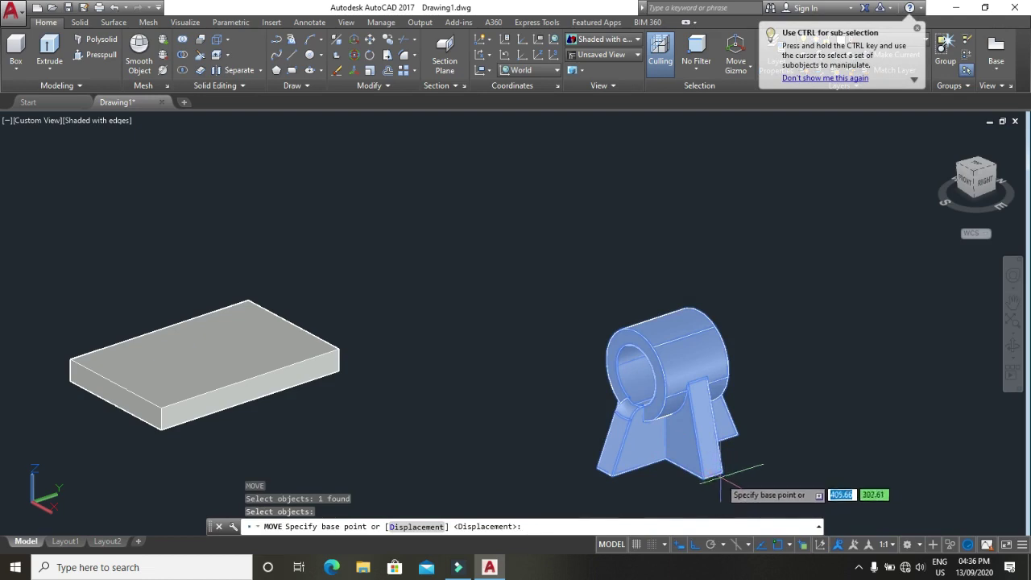
click(712, 477)
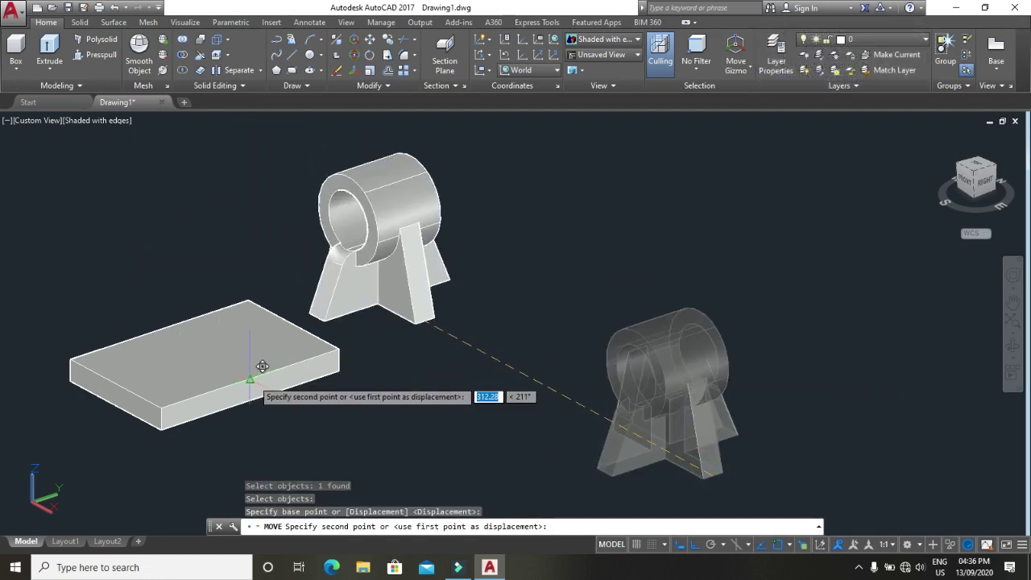
click(257, 372)
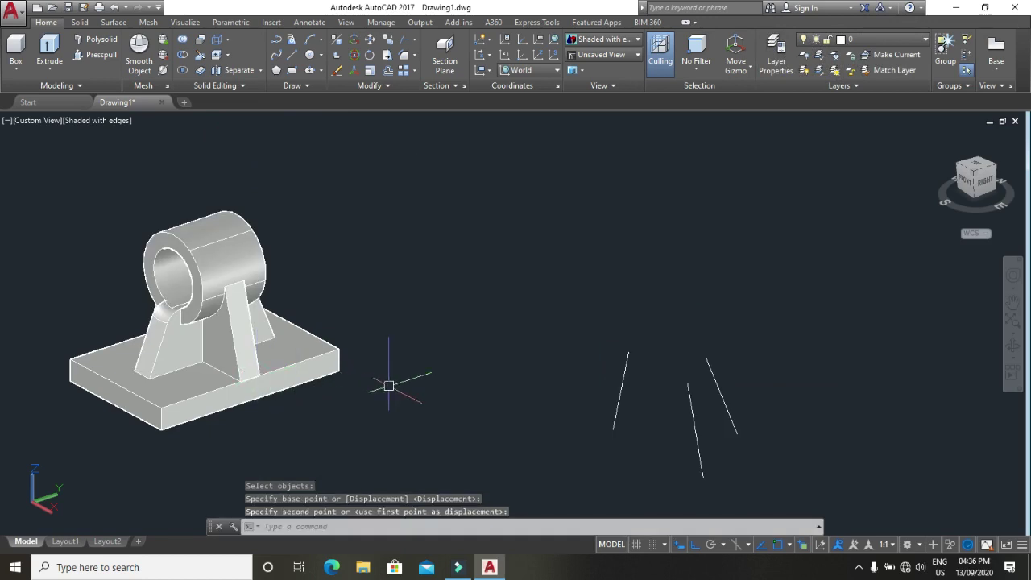
Step: Delete the three leftover slanted construction lines at the ribbed part's former location
click(542, 308)
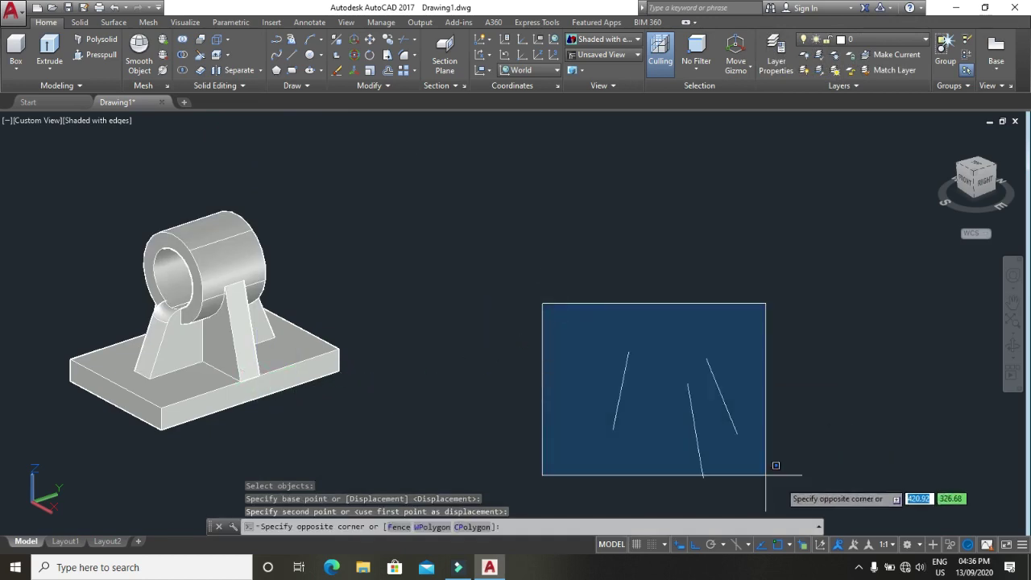
click(788, 487)
key(Delete)
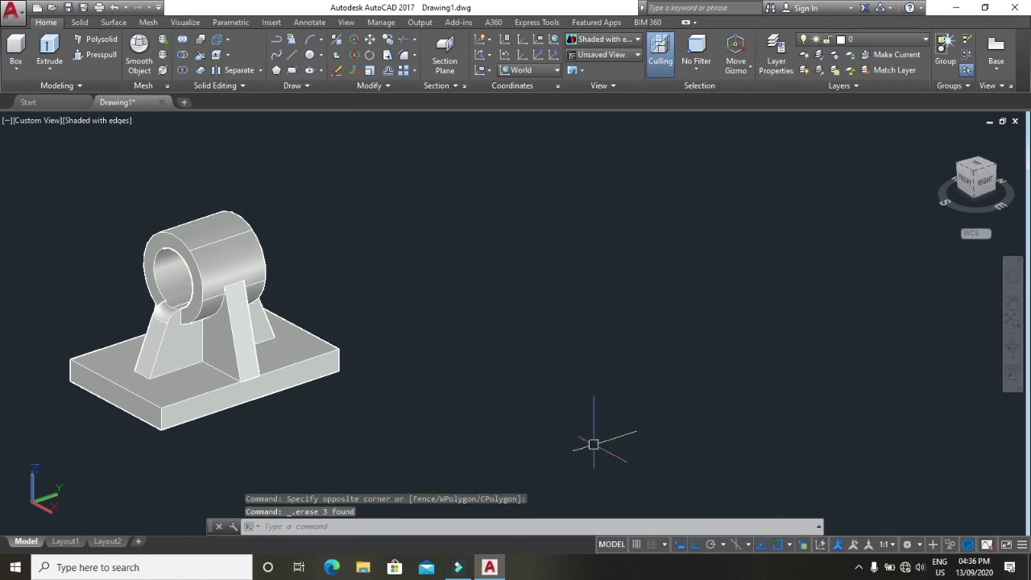
Step: Union the ribbed cylinder part with the base plate into one solid
scroll(201, 349, up, 2)
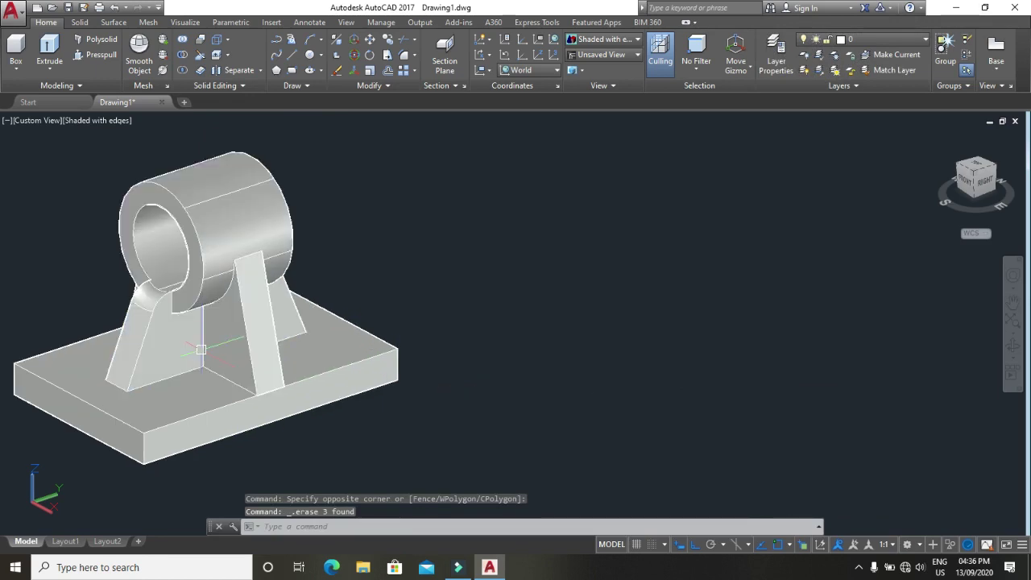
scroll(201, 350, down, 3)
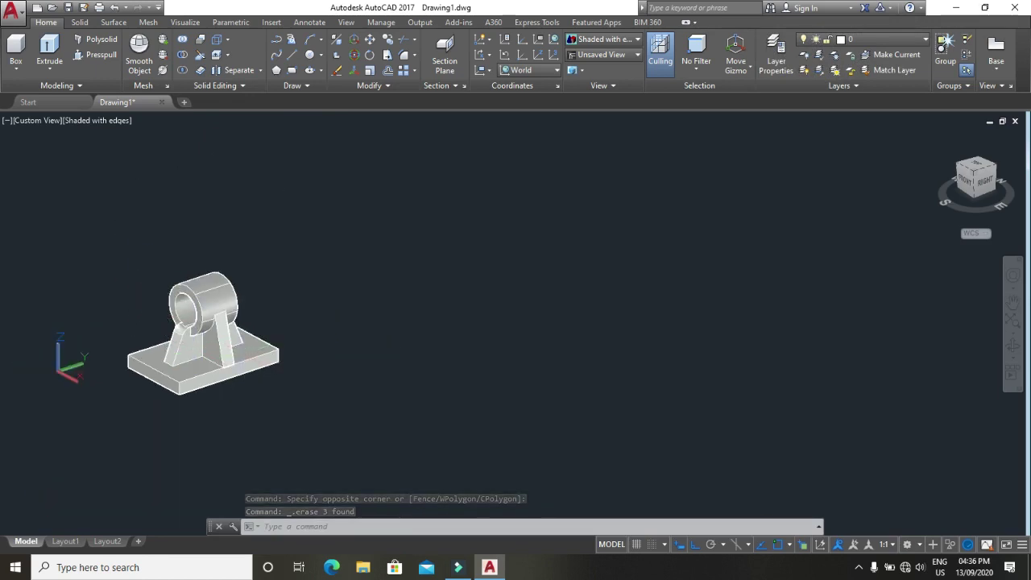
middle_drag(235, 353, 545, 350)
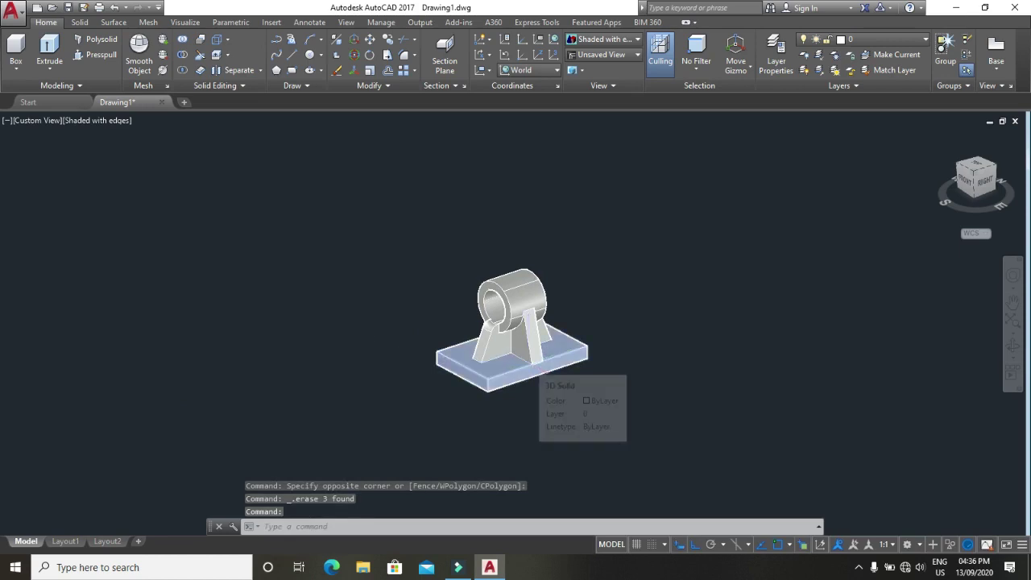
scroll(529, 363, up, 3)
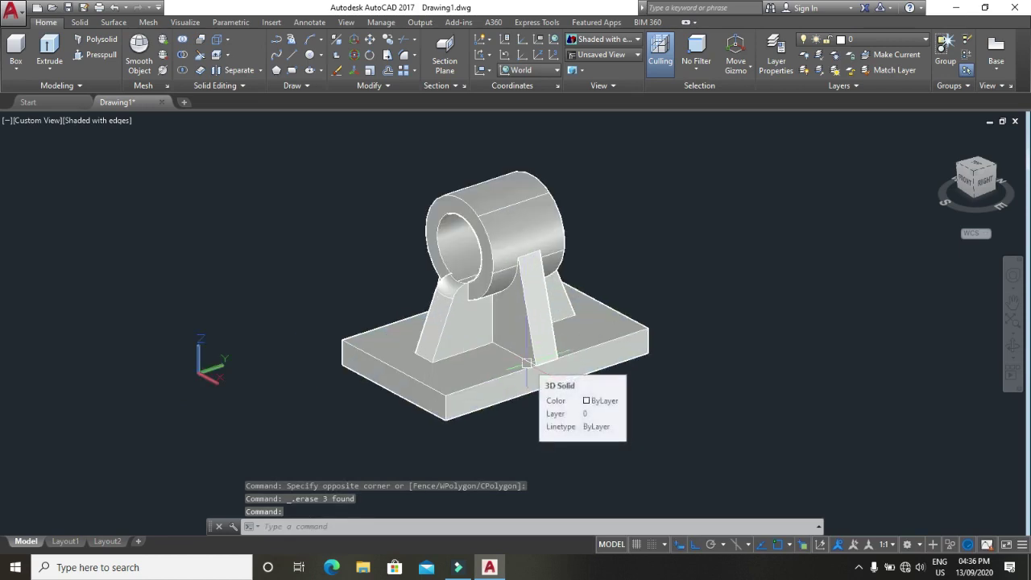
scroll(528, 359, down, 2)
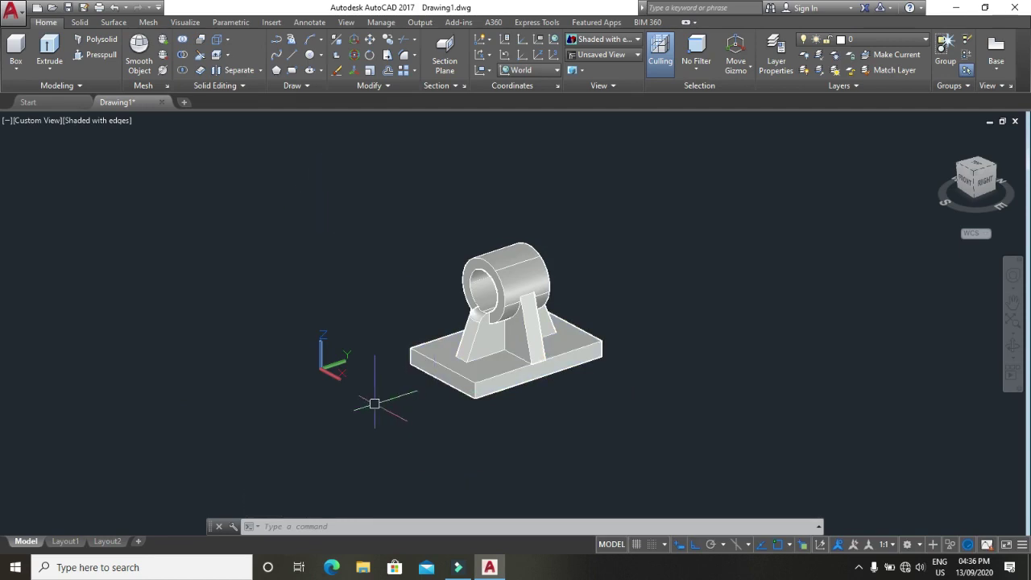
key(Down)
key(Down)
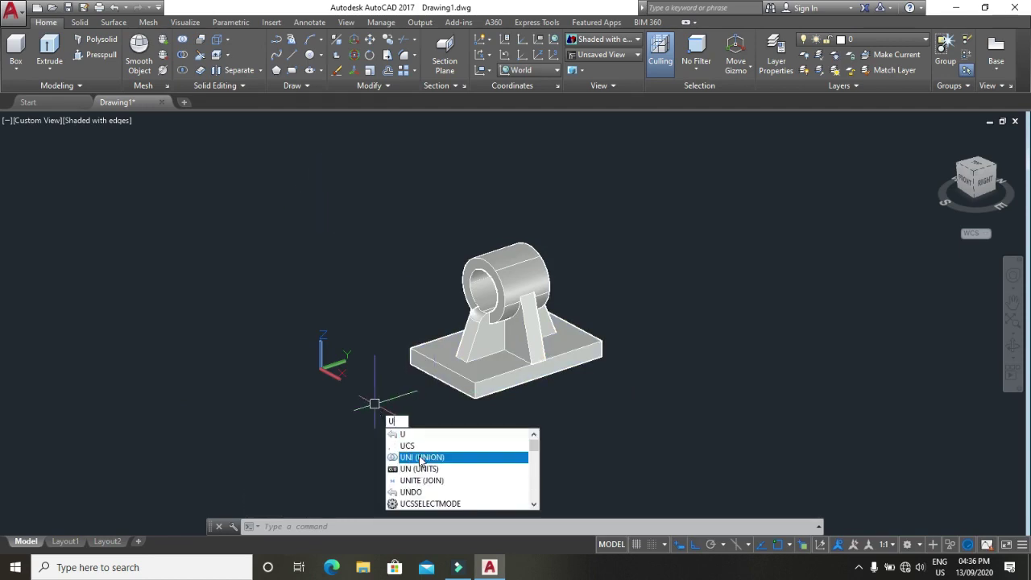
click(418, 455)
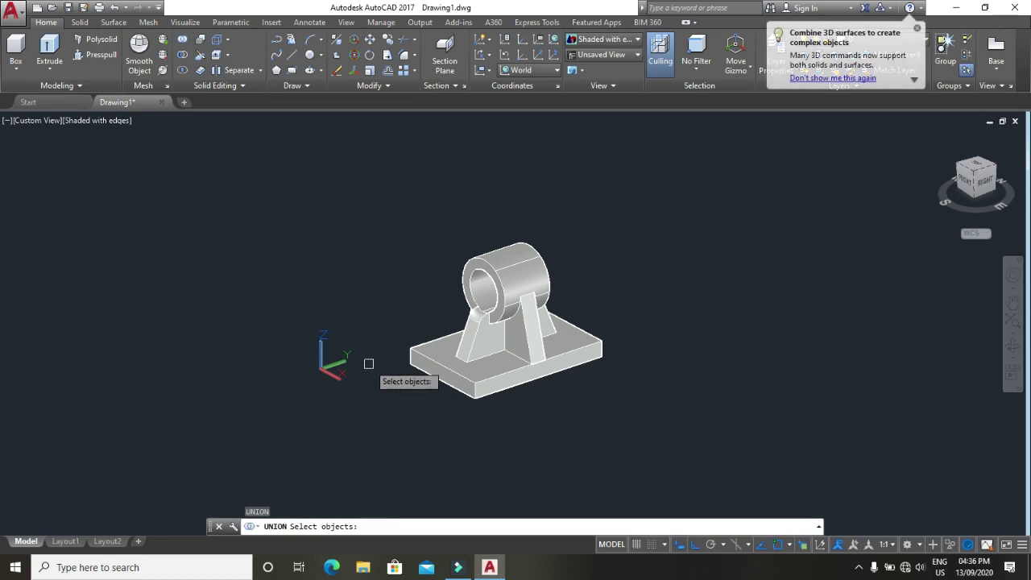
click(337, 175)
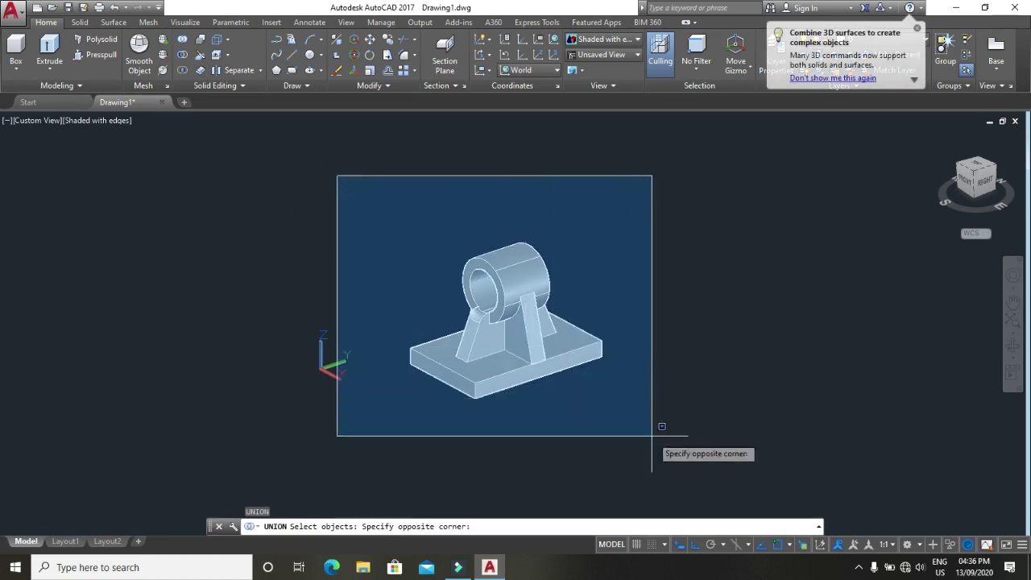
click(676, 429)
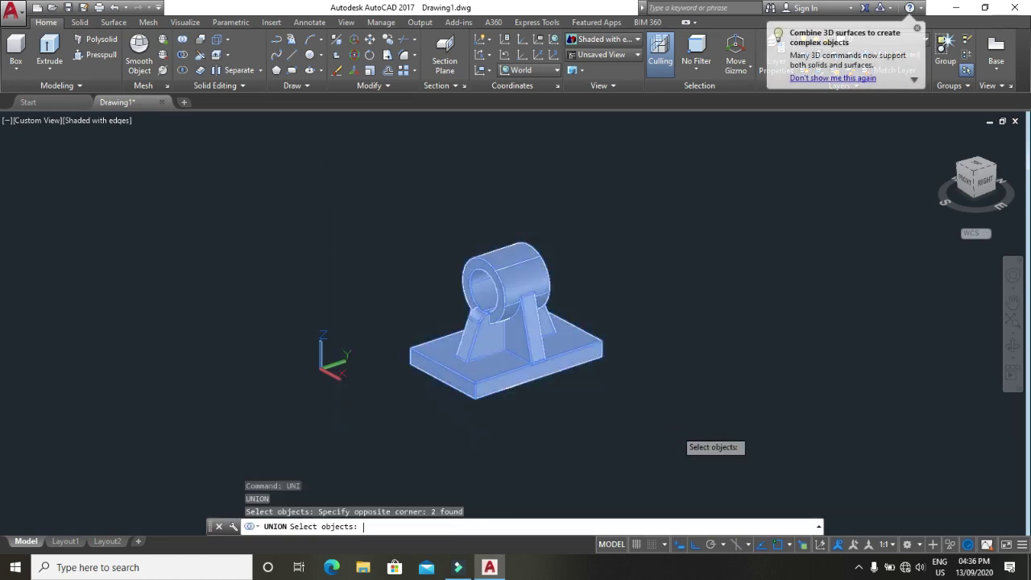
key(Return)
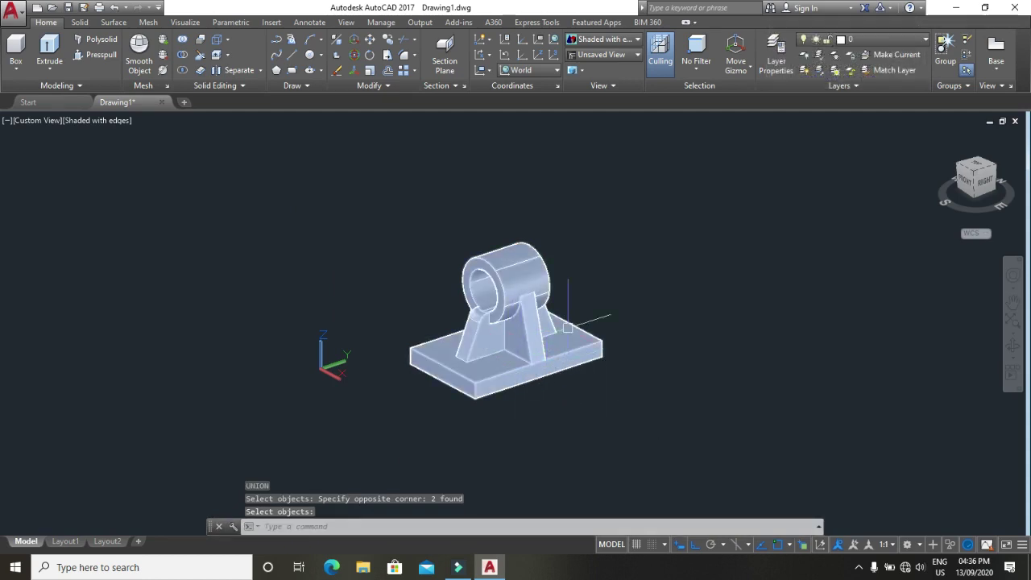
key(alt)
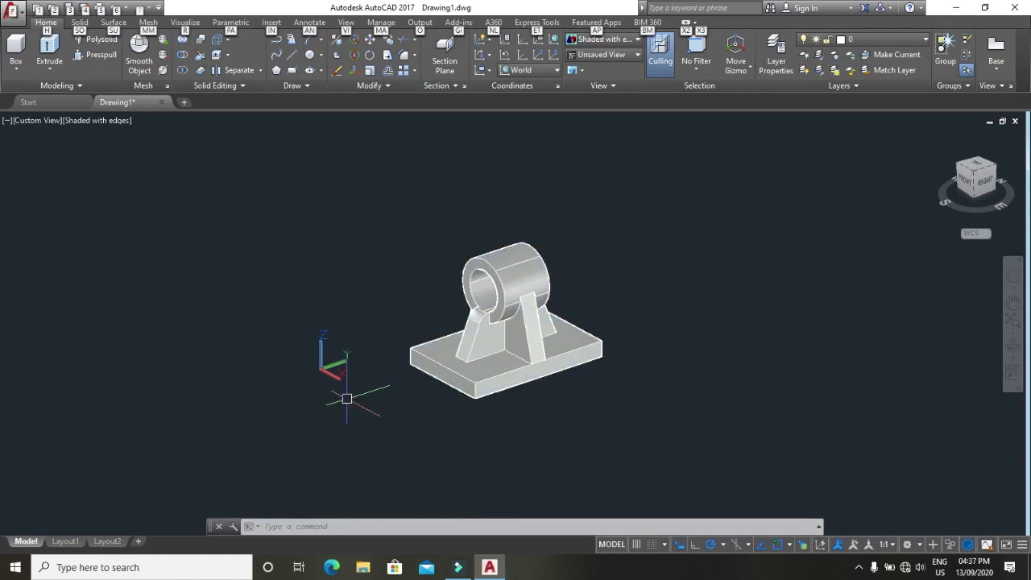
key(f)
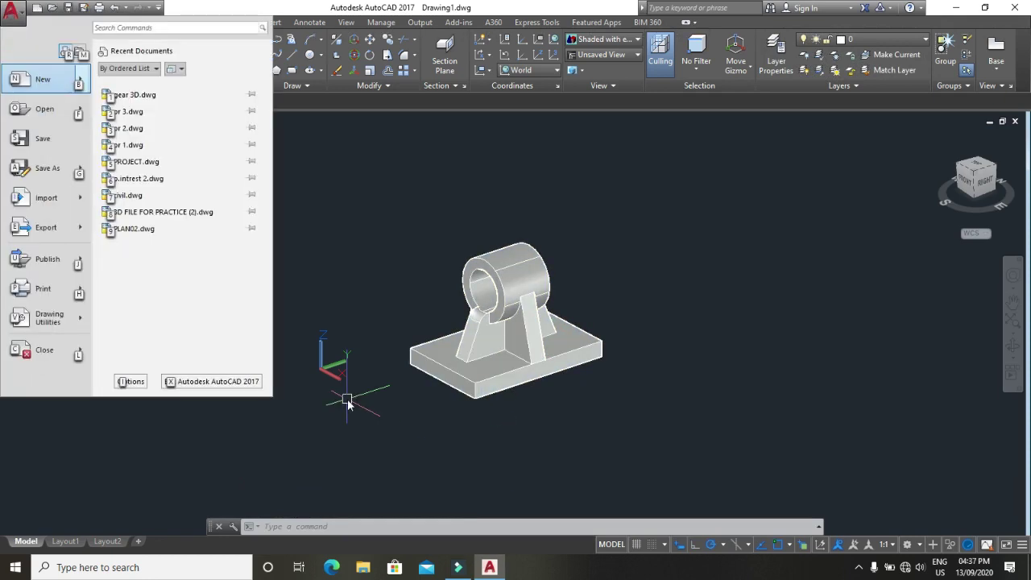
key(Escape)
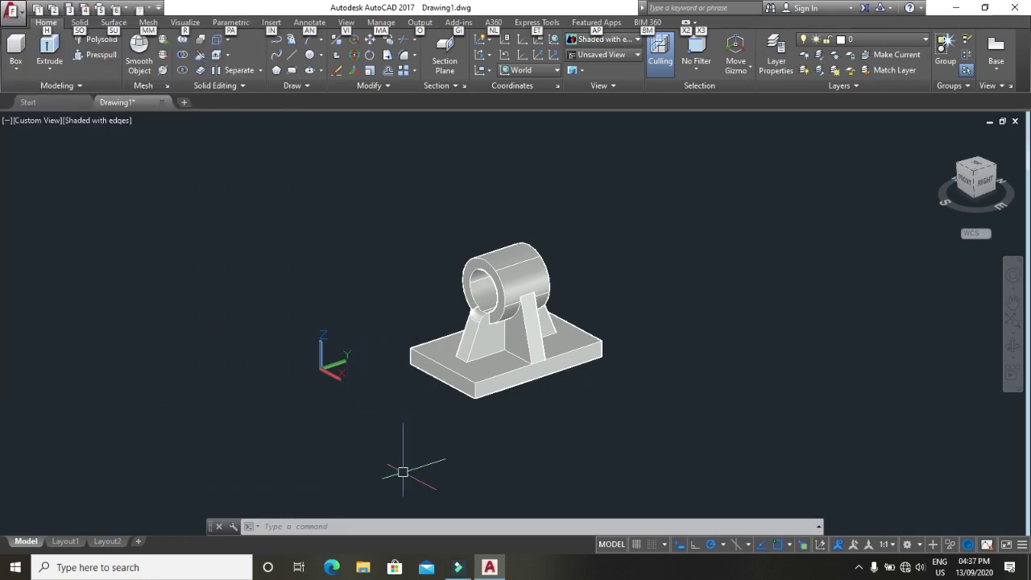
Step: Fillet the base plate's four vertical corner edges with radius 10 using the Multiple option
click(396, 525)
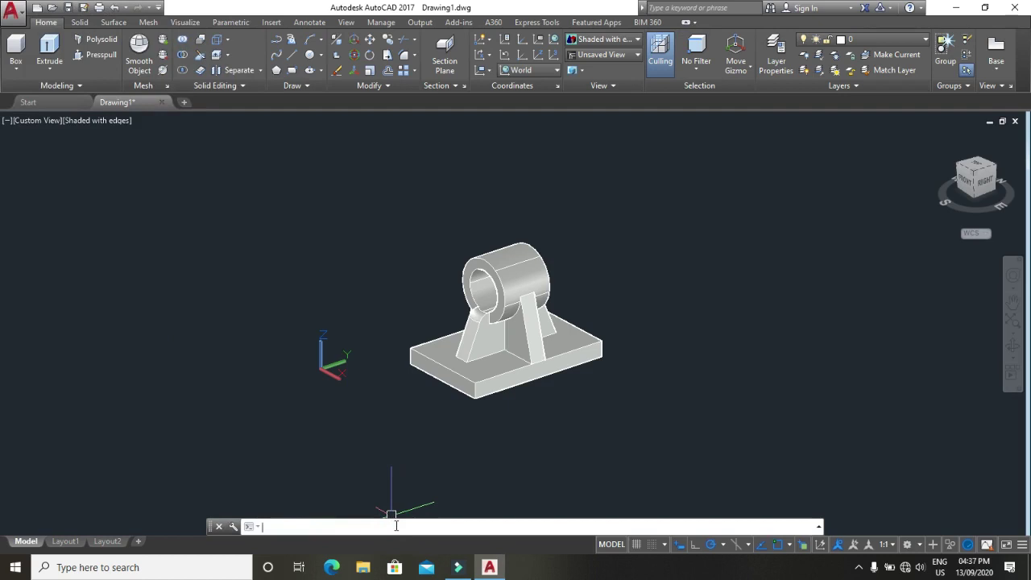
text(f)
key(Return)
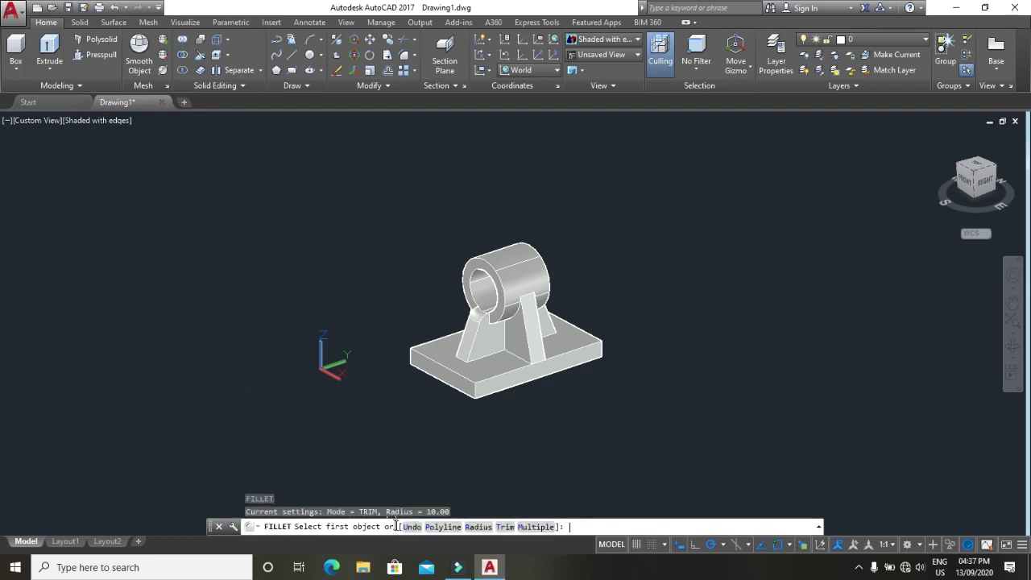
click(479, 528)
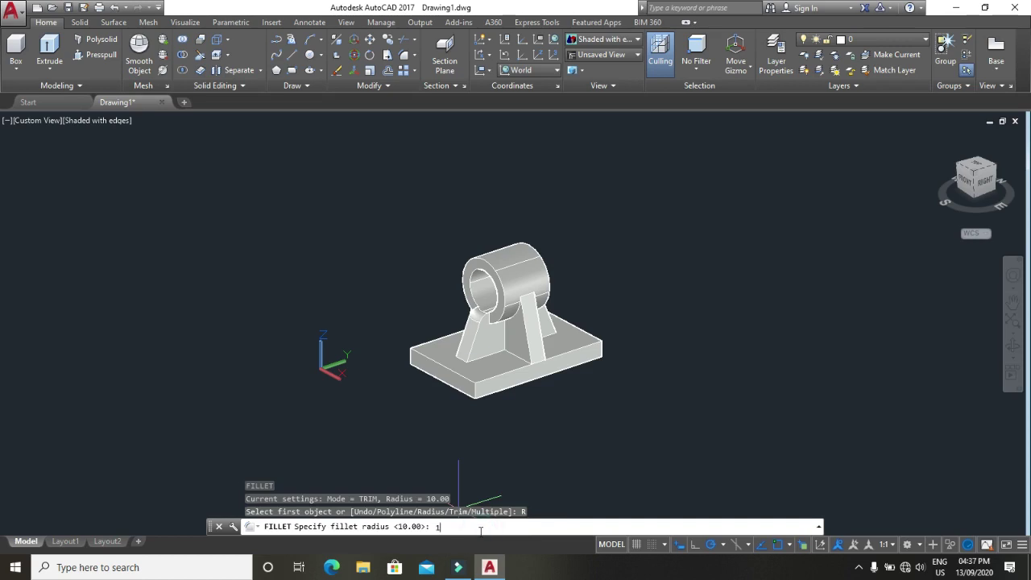
text(10)
key(Return)
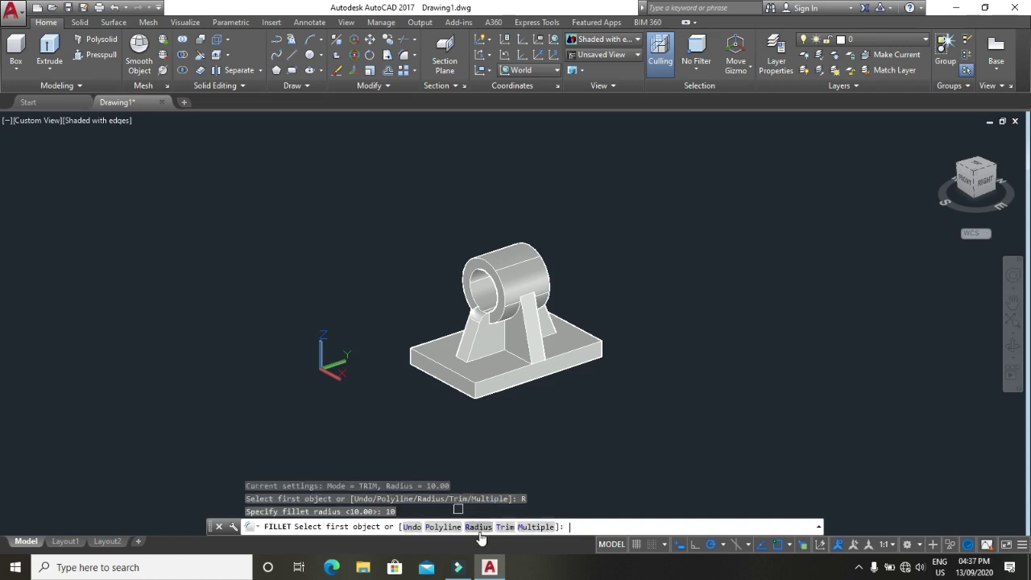
click(536, 526)
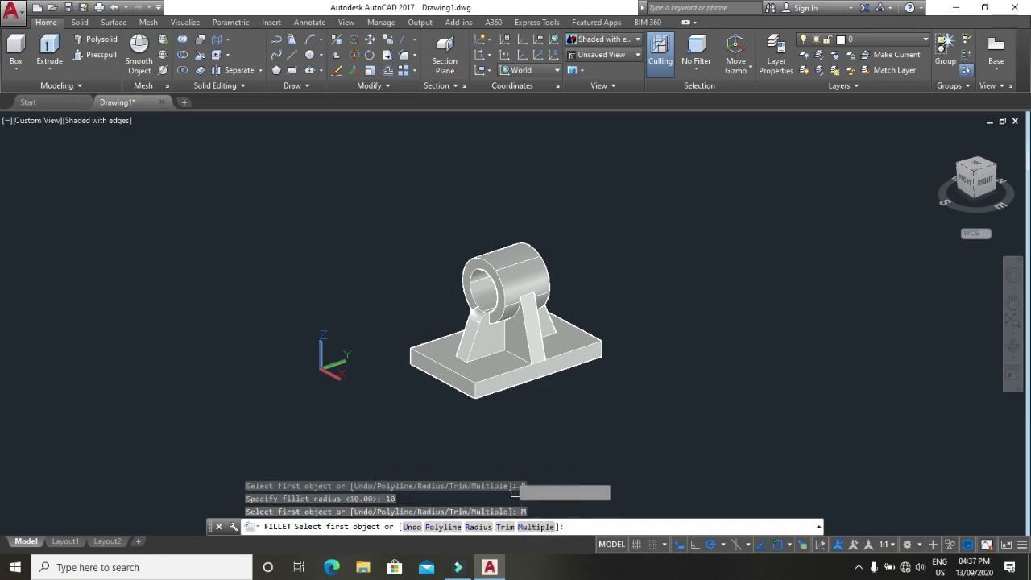
click(474, 392)
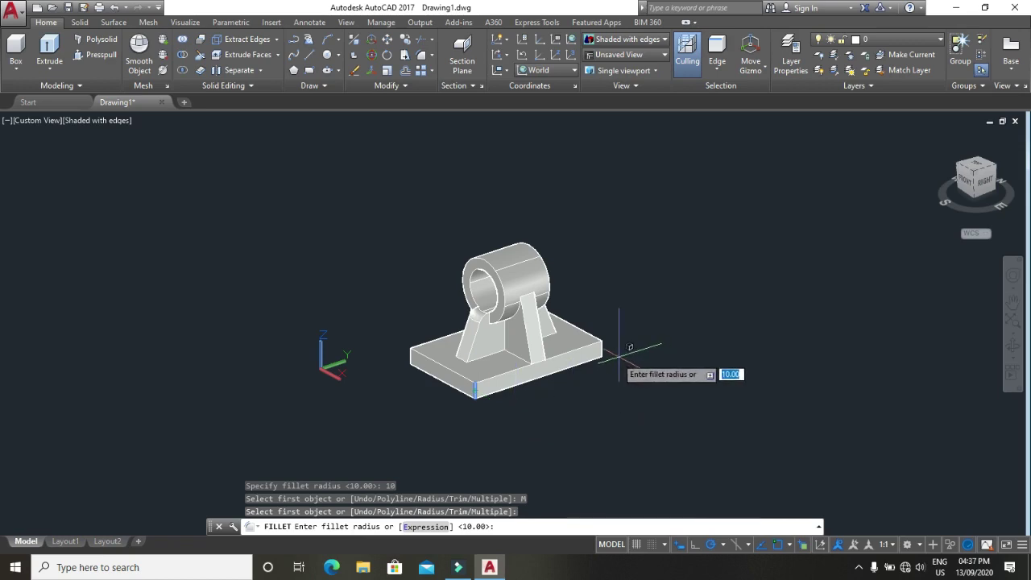
key(Return)
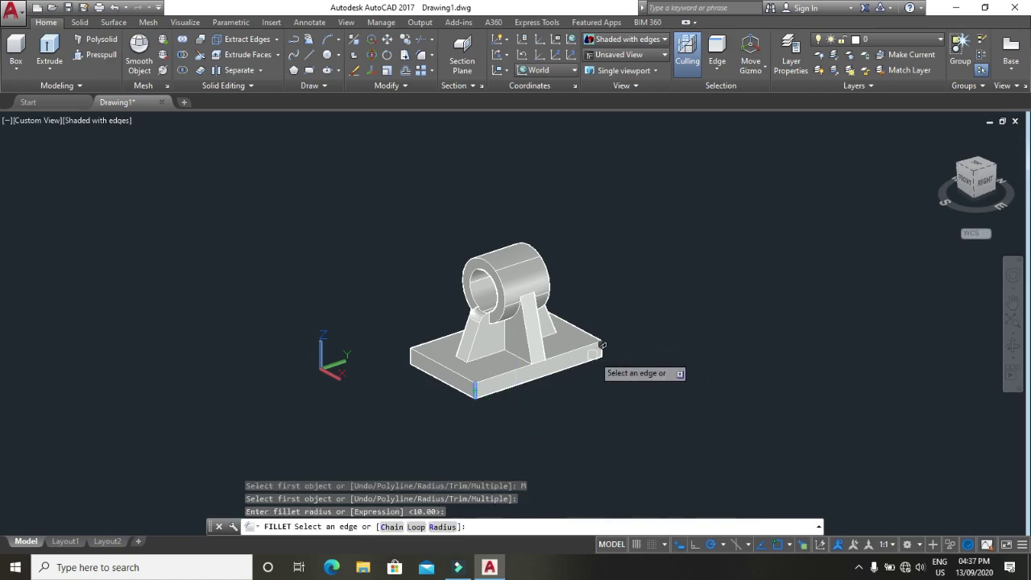
click(601, 350)
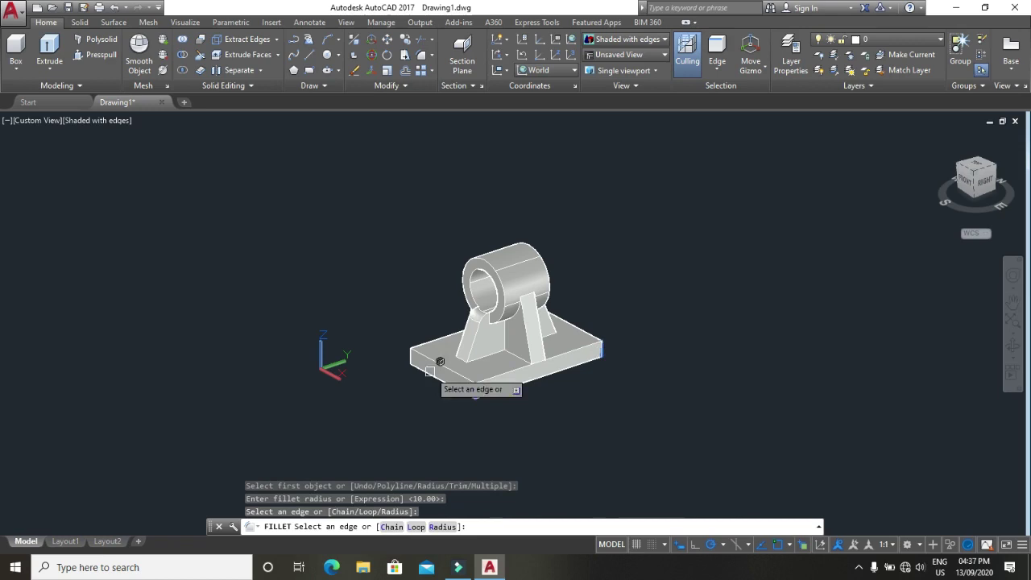
click(409, 354)
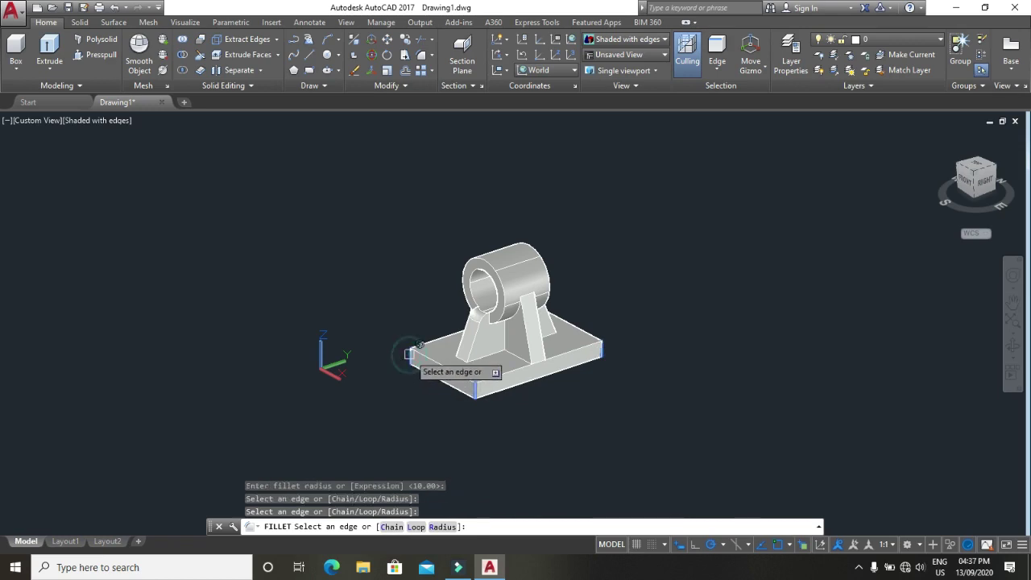
shift+middle_drag(375, 352, 619, 360)
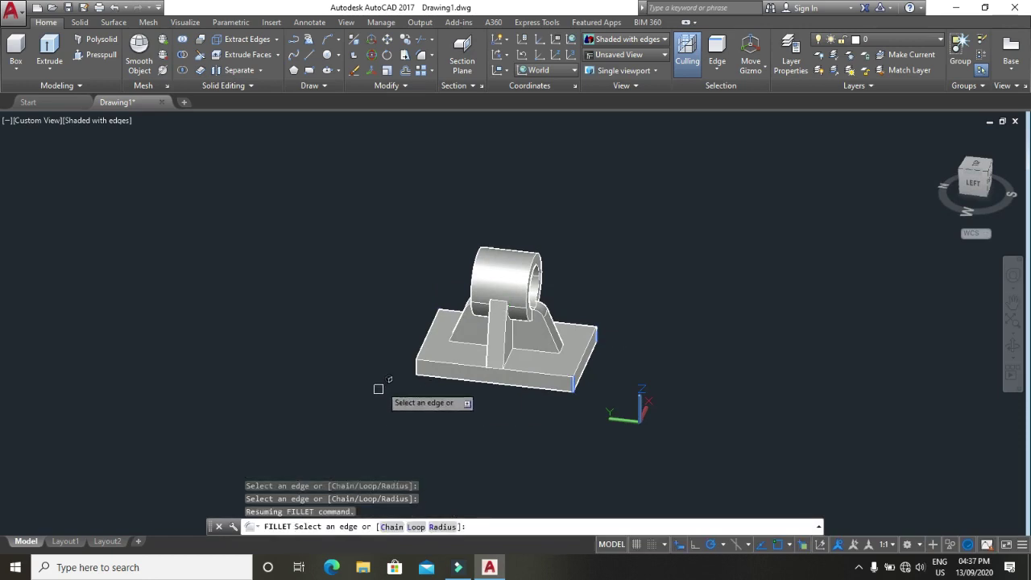
click(415, 364)
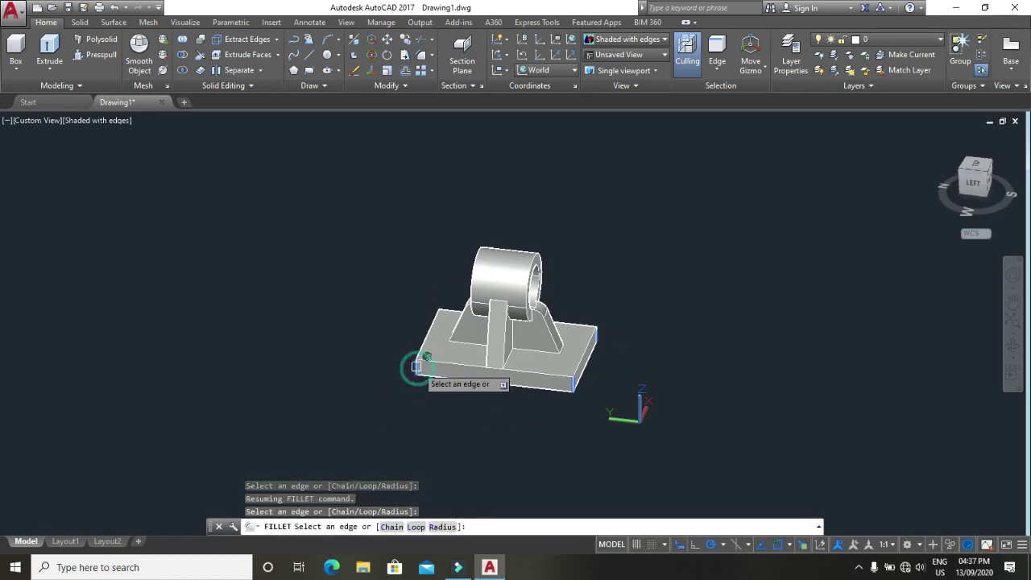
key(Return)
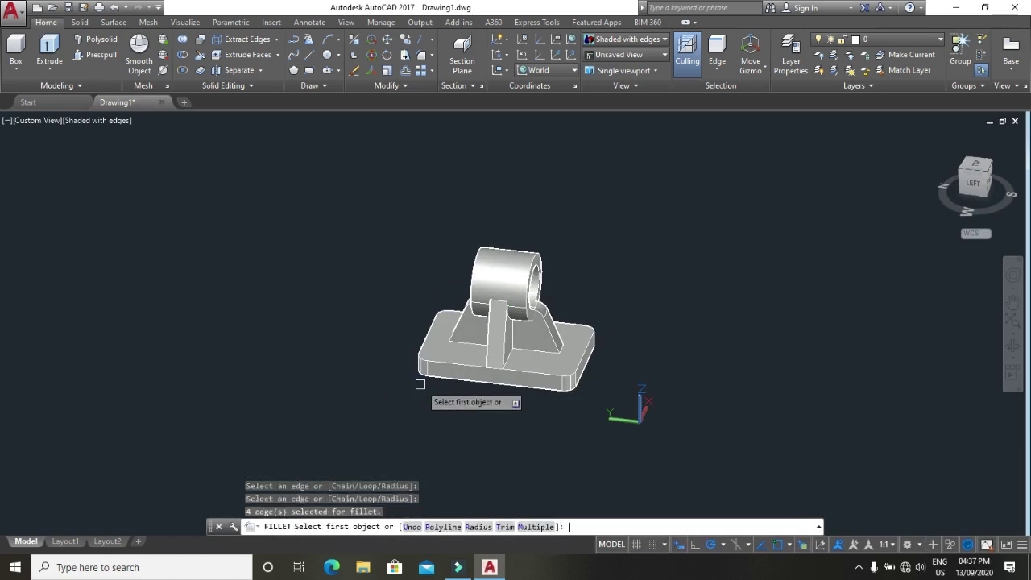
key(F10)
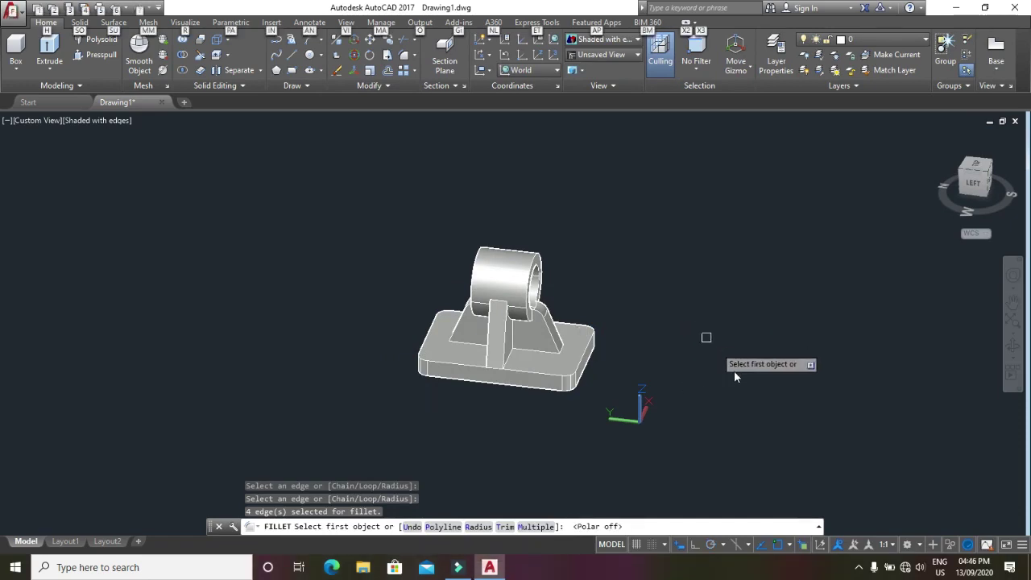
key(Escape)
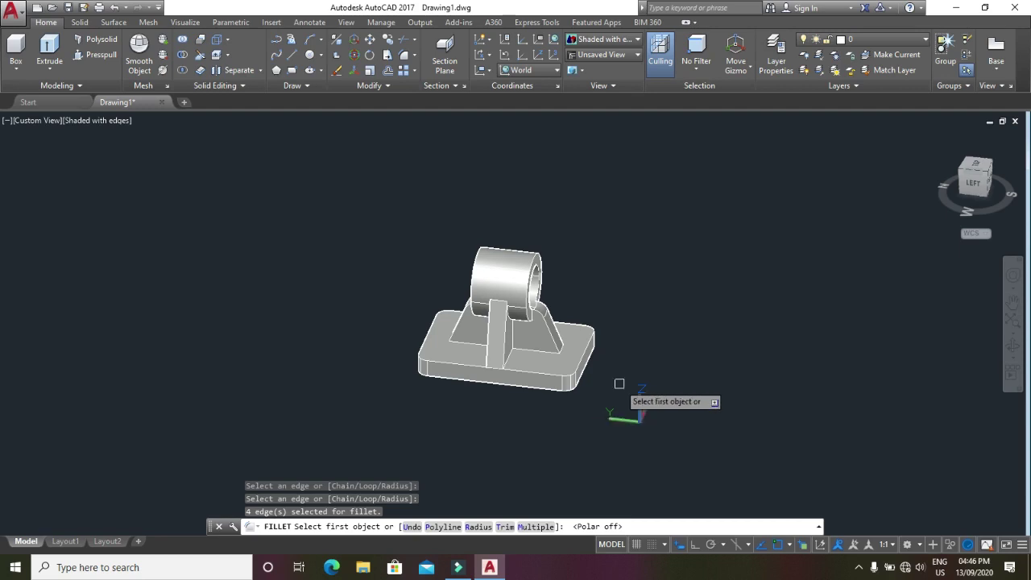
shift+middle_drag(750, 390, 540, 391)
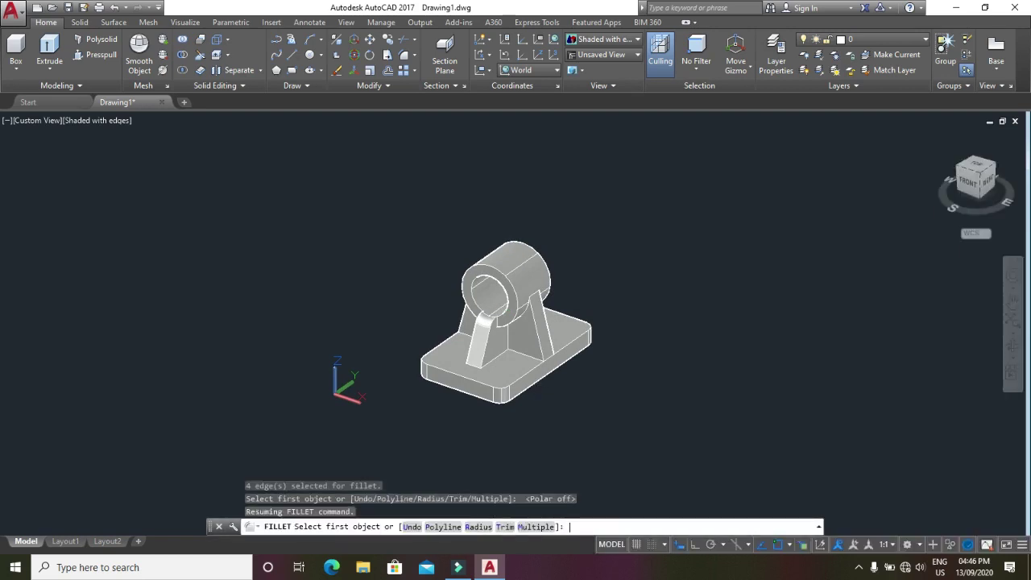
key(Return)
Step: Create a vertical cylinder with diameter 20 and a height of about 72 in the empty space beside the part
shift+middle_drag(728, 292, 701, 341)
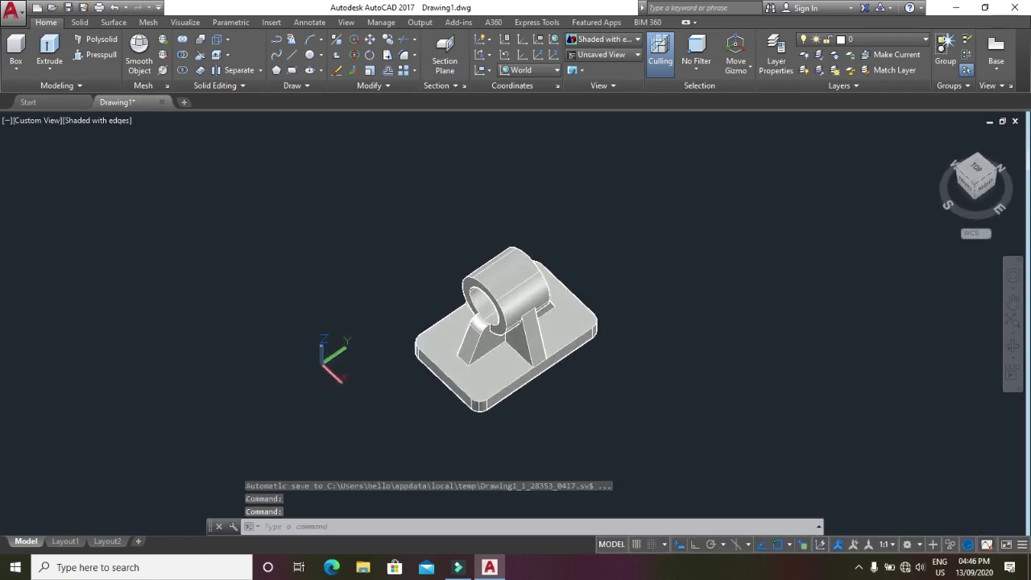
key(alt)
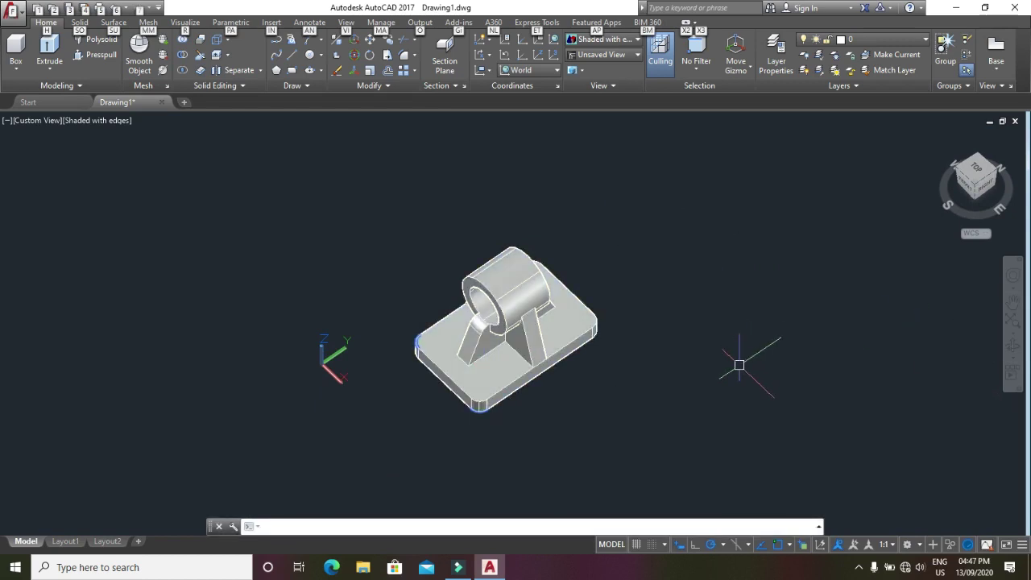
click(434, 527)
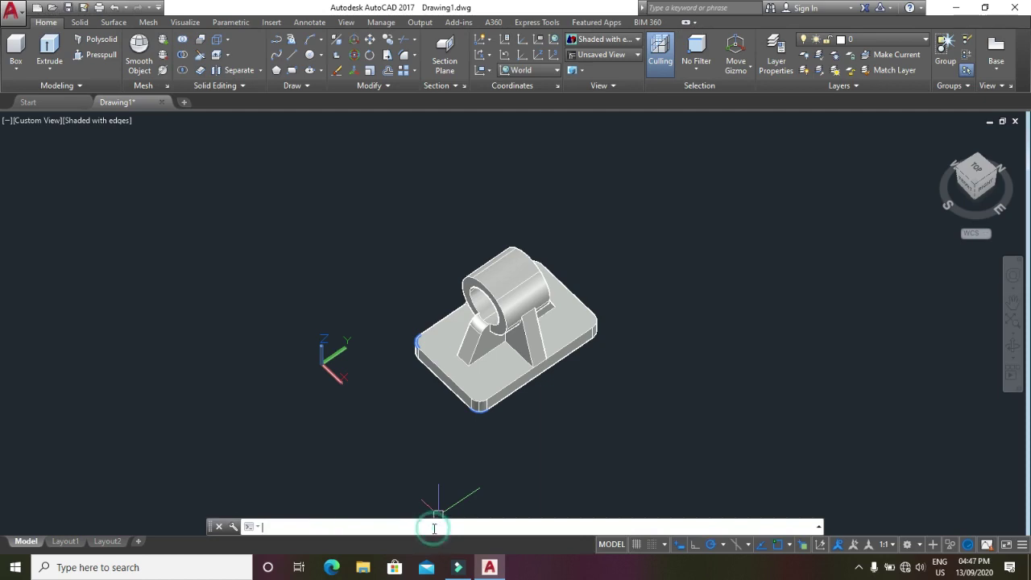
text(cy)
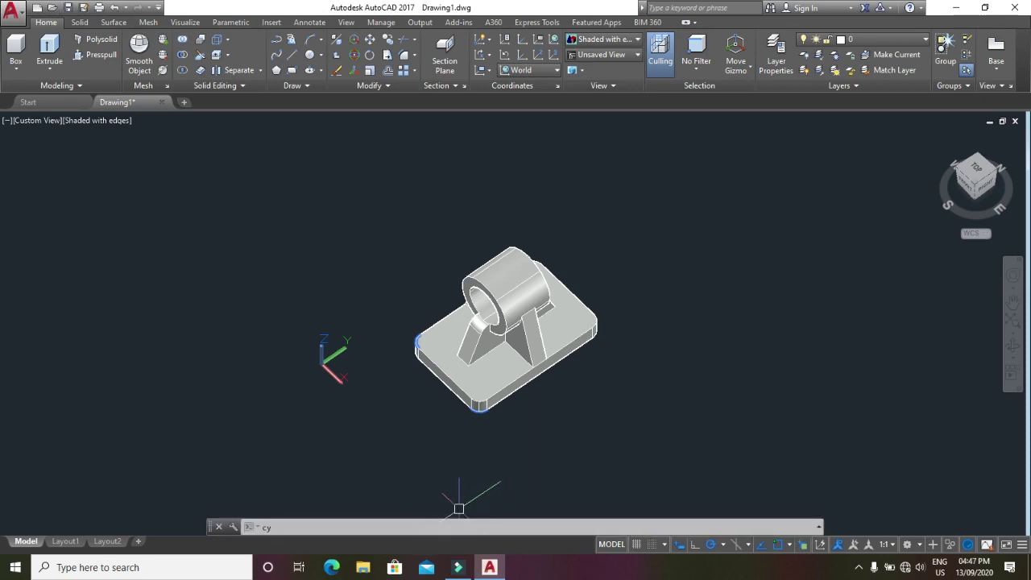
text(li)
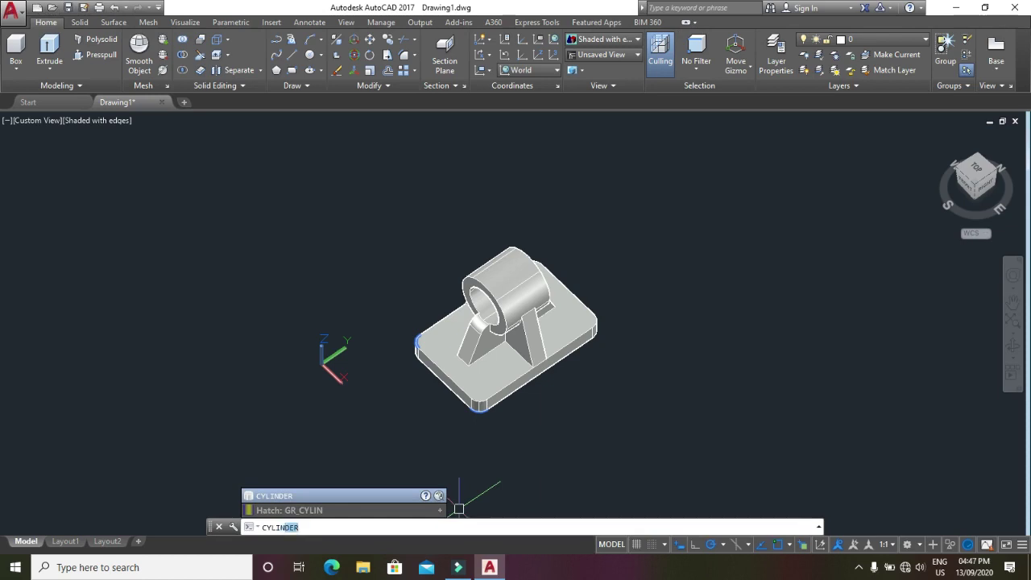
text(nder)
key(Return)
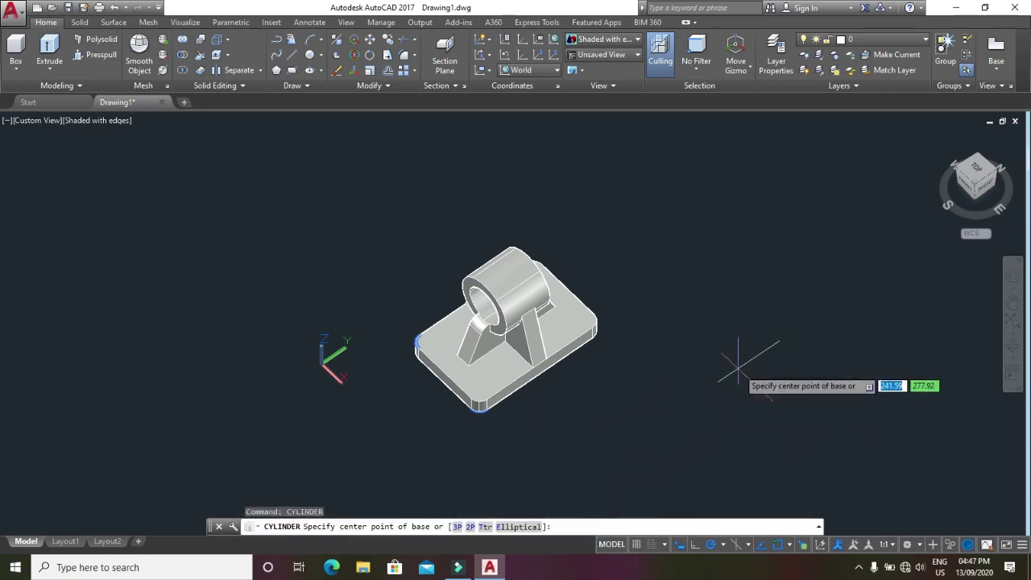
click(732, 394)
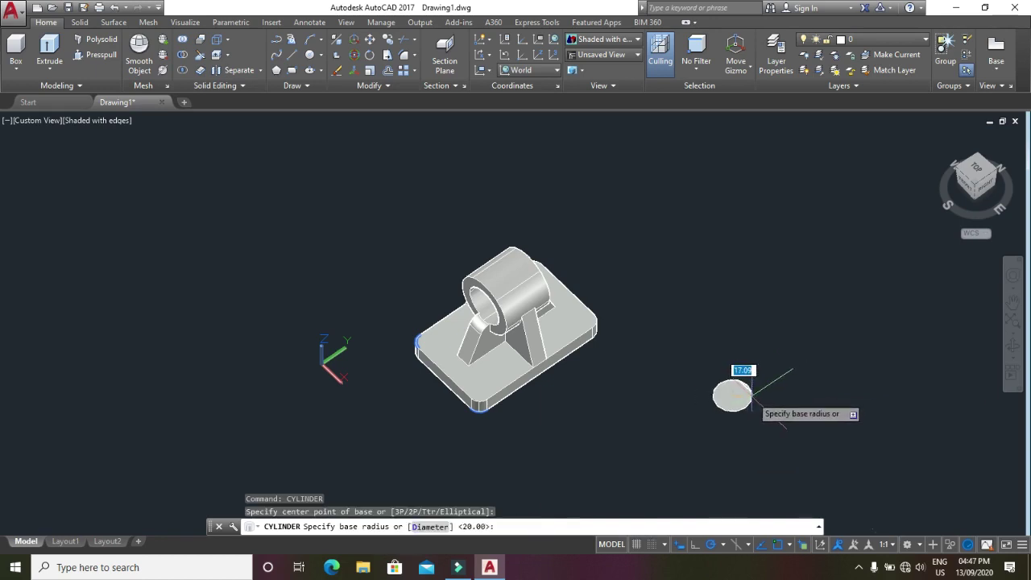
text(D)
key(Return)
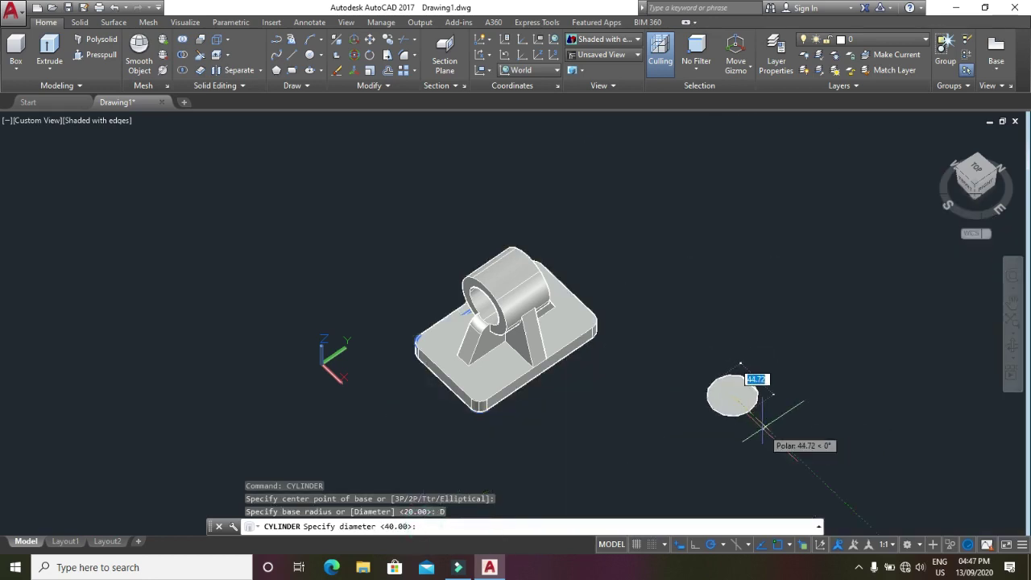
text(20)
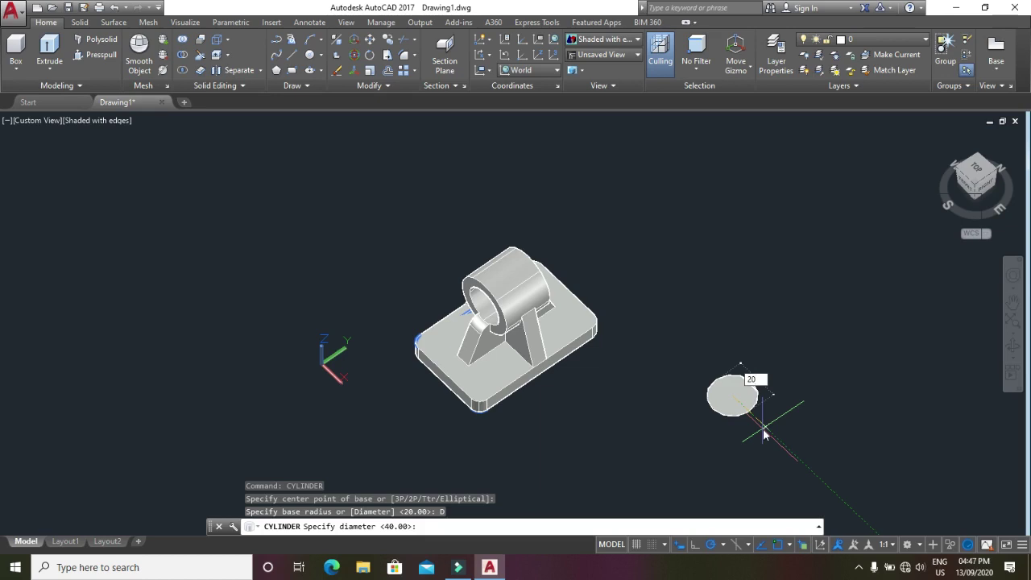
key(Return)
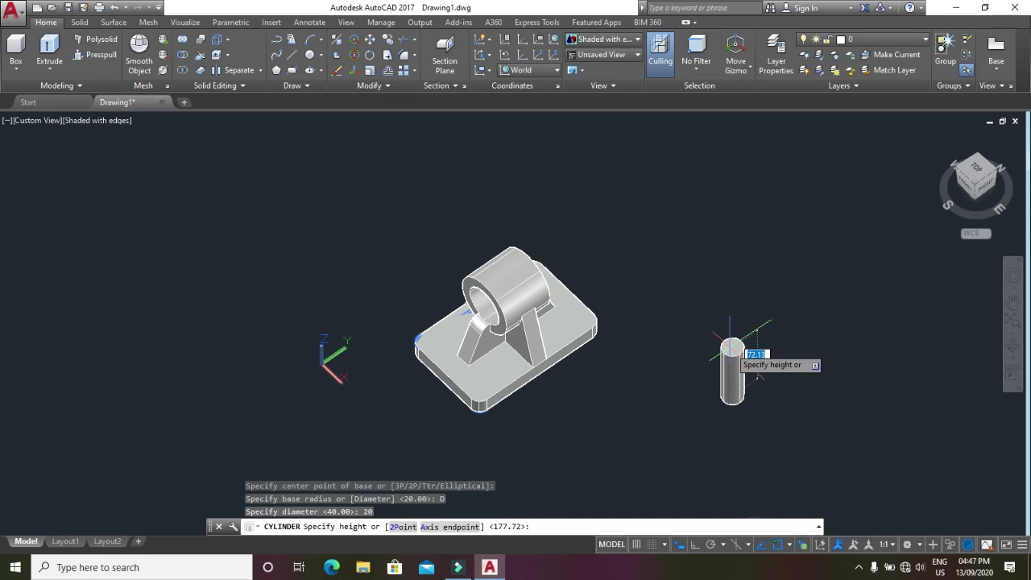
click(731, 347)
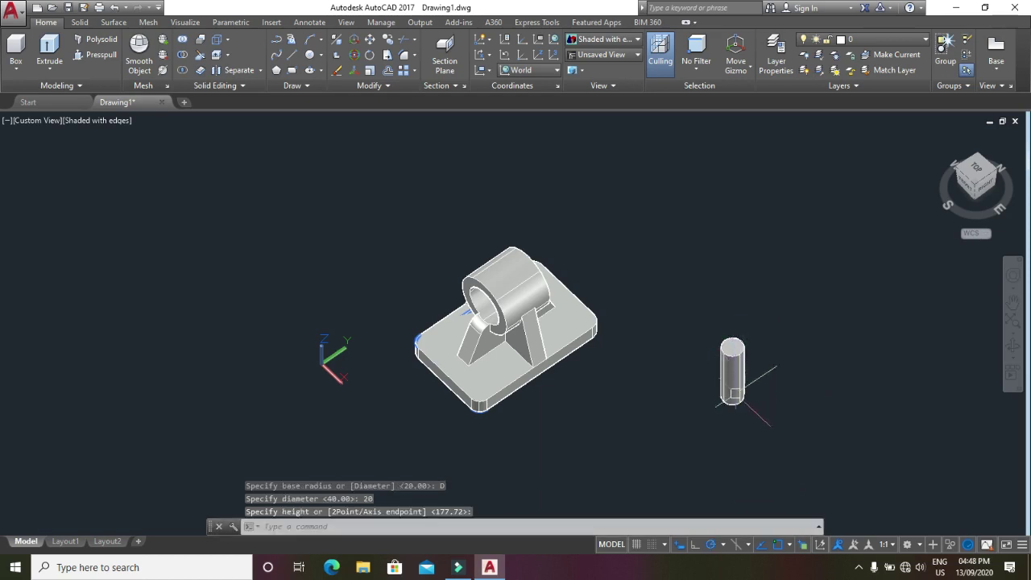
Step: Move the small cylinder from its top face center to the midpoint of the front rib's bottom outer edge on the base plate
shift+middle_drag(749, 403, 666, 338)
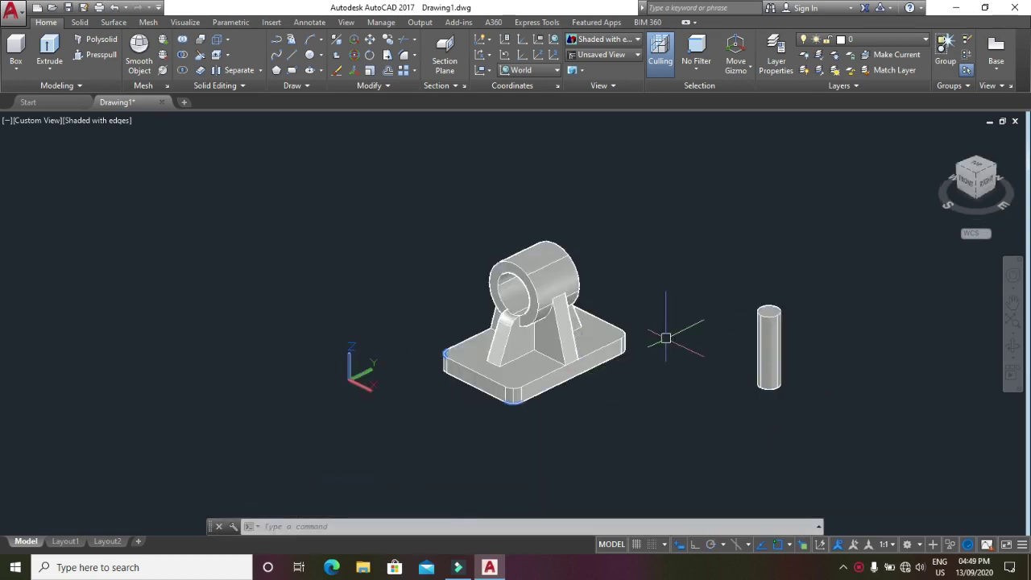
text(m)
key(Return)
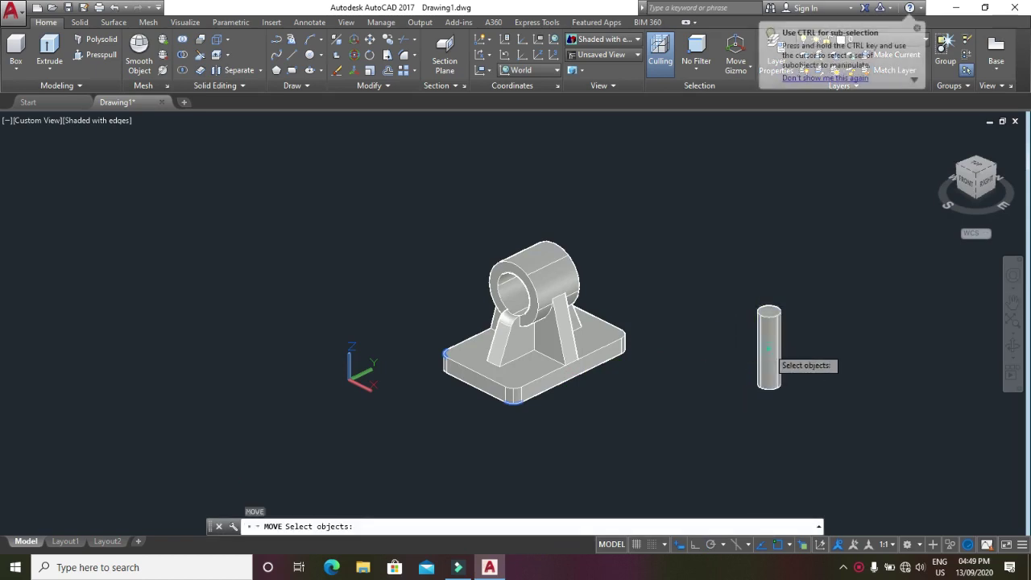
click(768, 347)
key(Return)
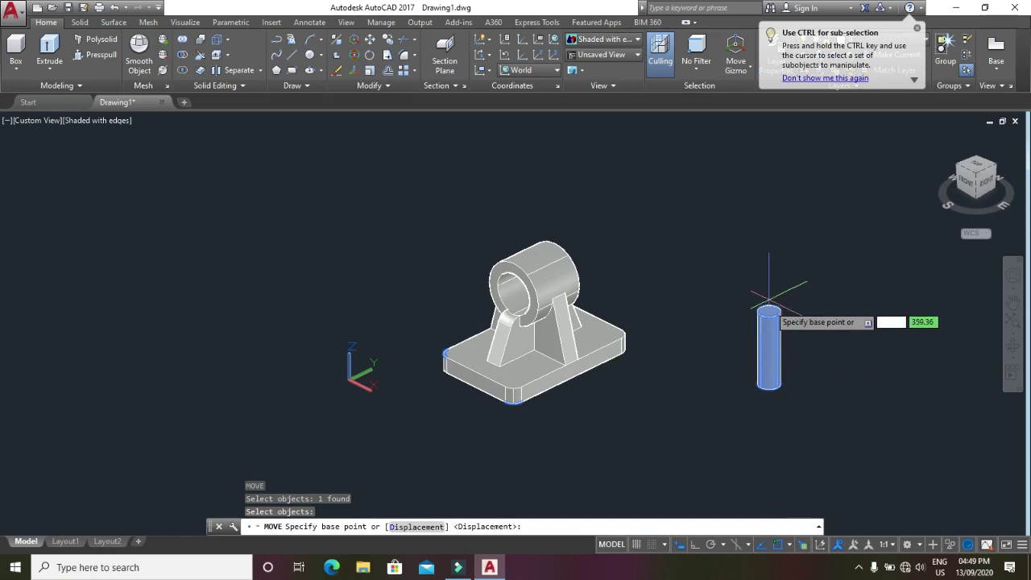
click(768, 310)
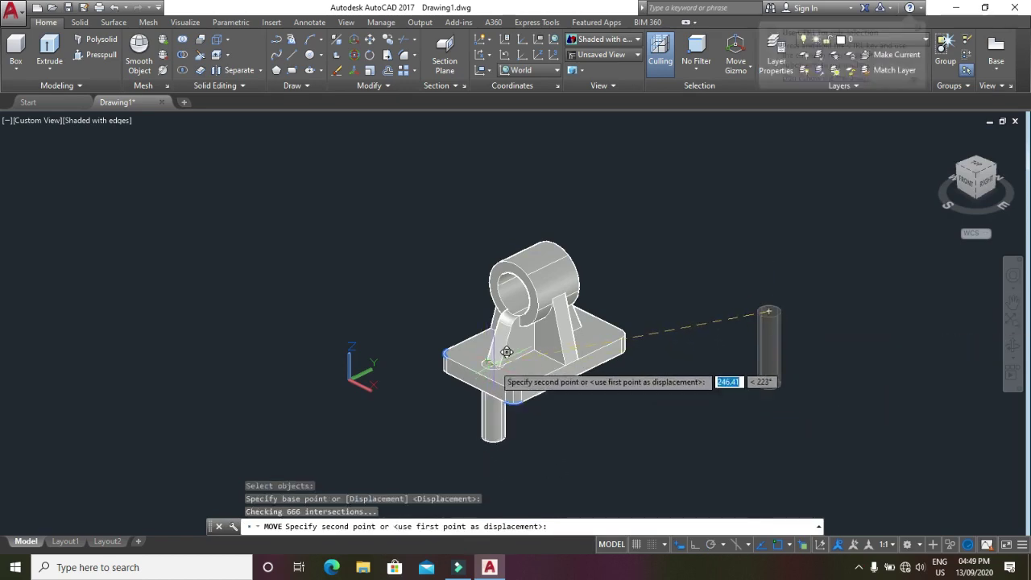
click(492, 363)
Step: Shift the small cylinder 25 units along the positive X axis, away from the front rib toward the plate's near corner
scroll(531, 395, down, 1)
scroll(515, 387, up, 4)
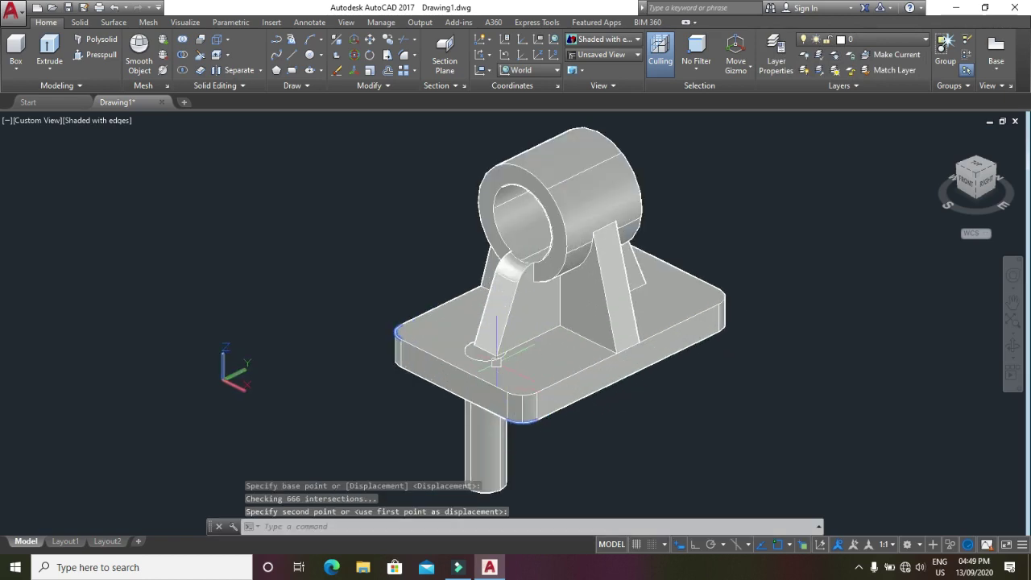
click(482, 456)
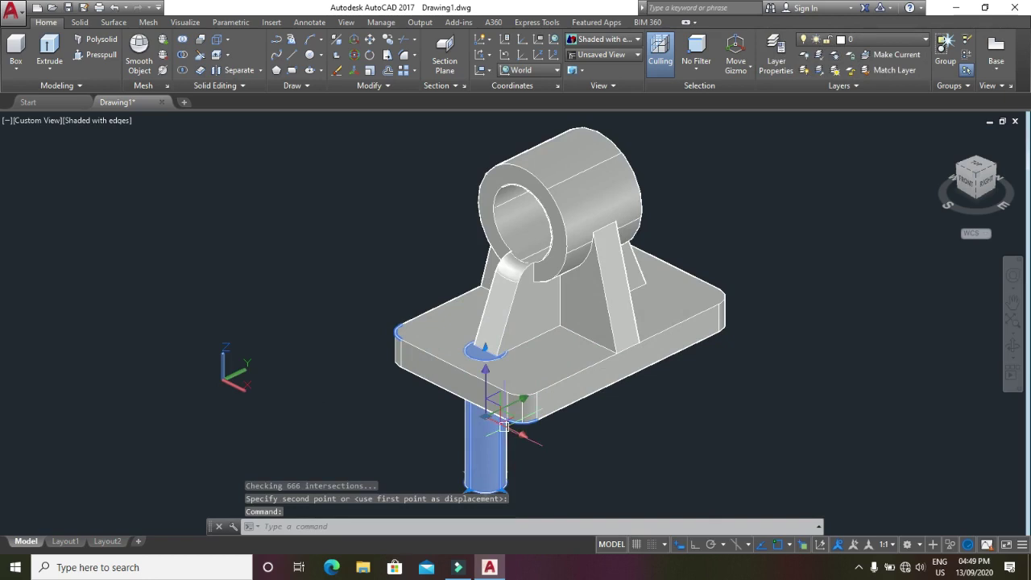
click(519, 433)
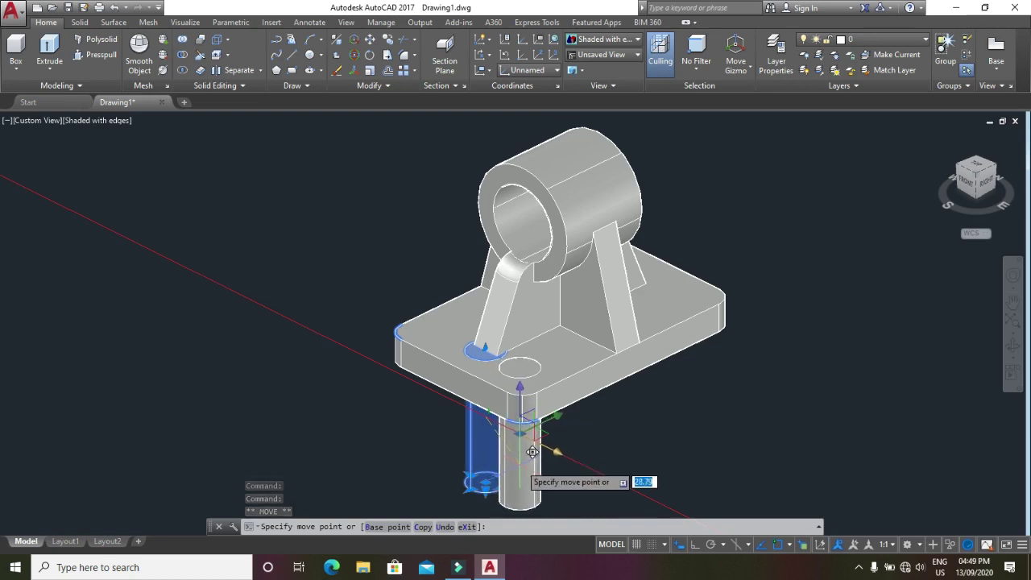
text(25)
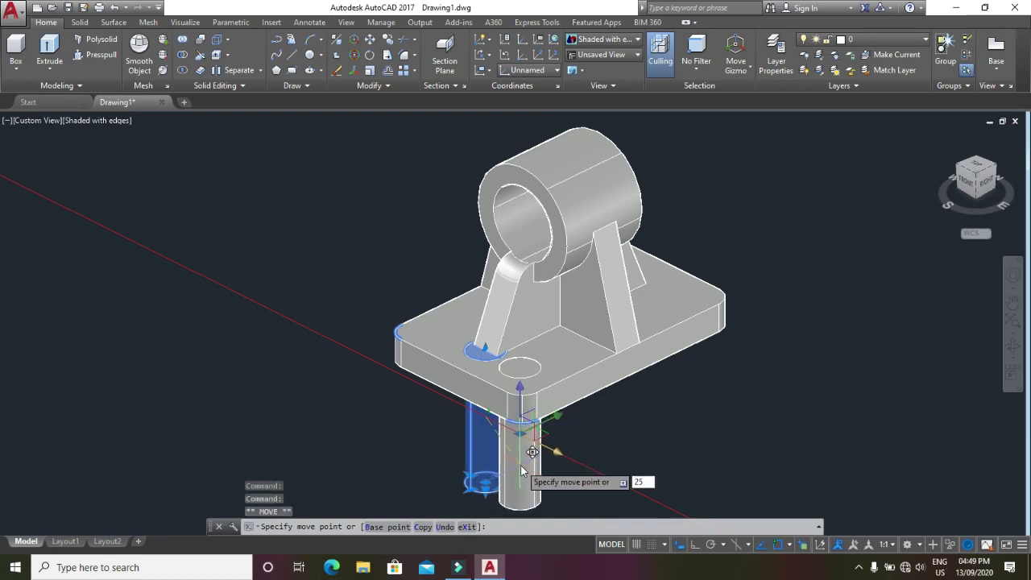
key(Return)
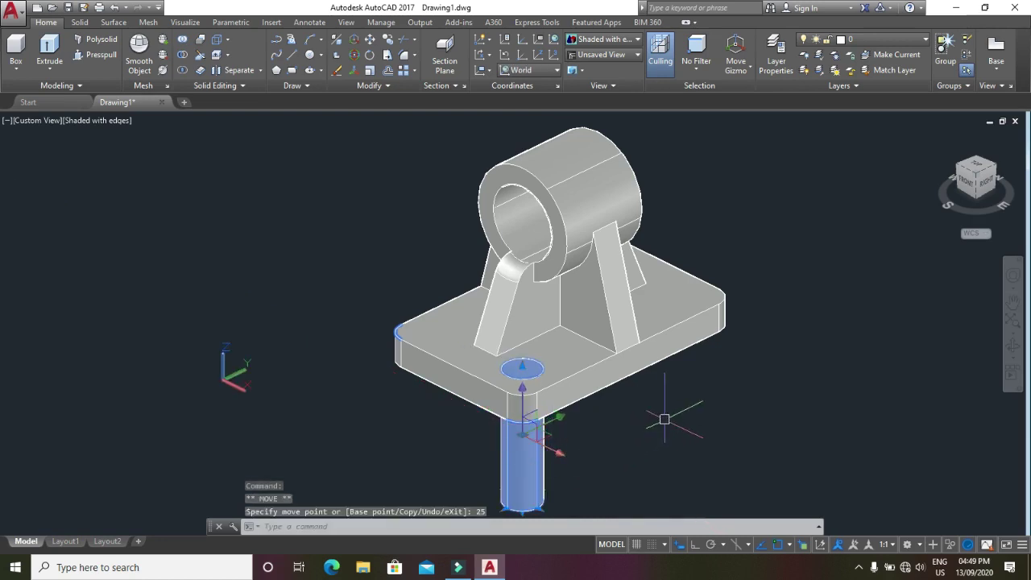
Step: Start a rectangular array of the small vertical cylinder at the base plate's near corner
scroll(664, 418, up, 3)
scroll(672, 414, down, 4)
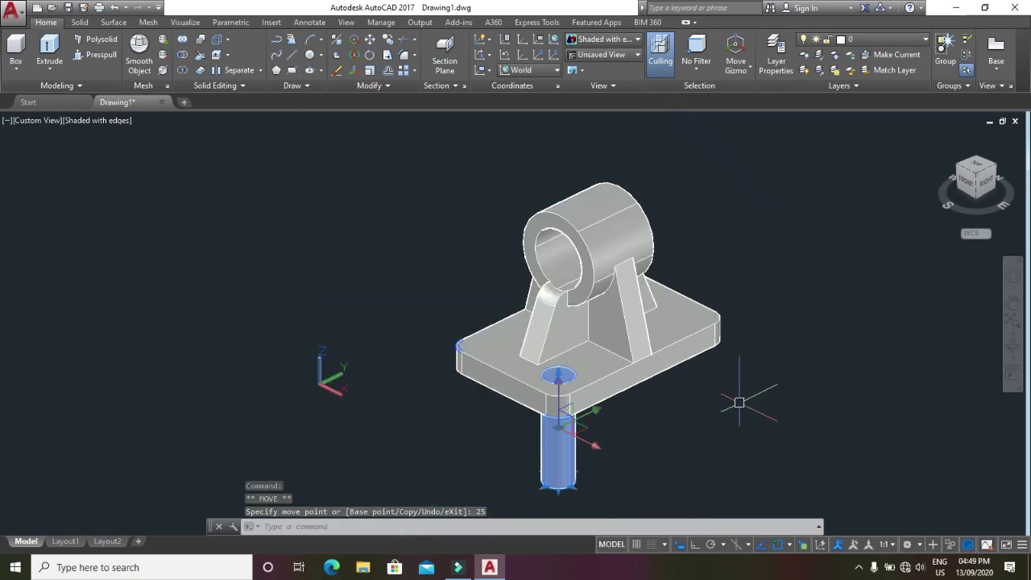
middle_drag(670, 428, 560, 396)
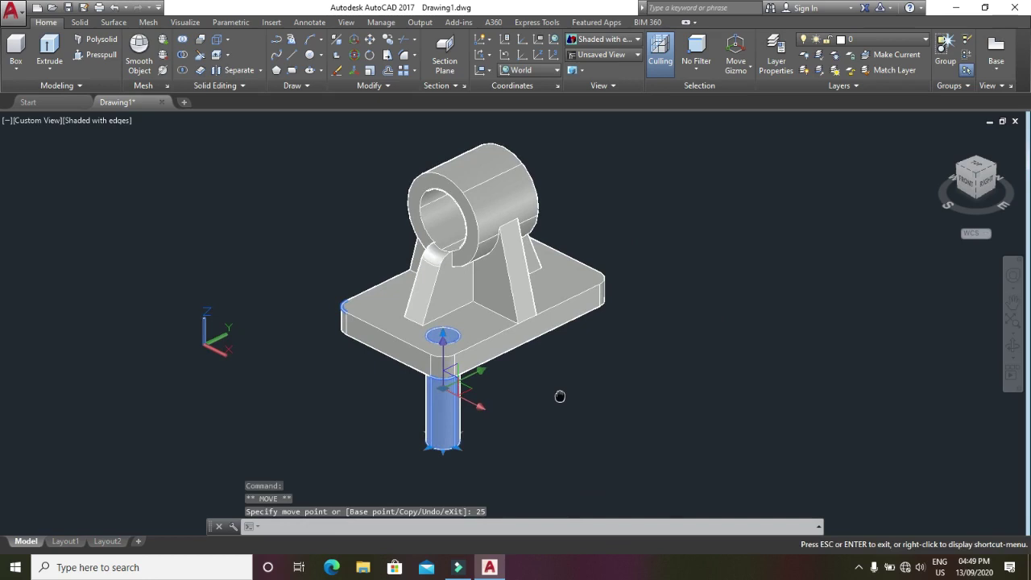
key(Escape)
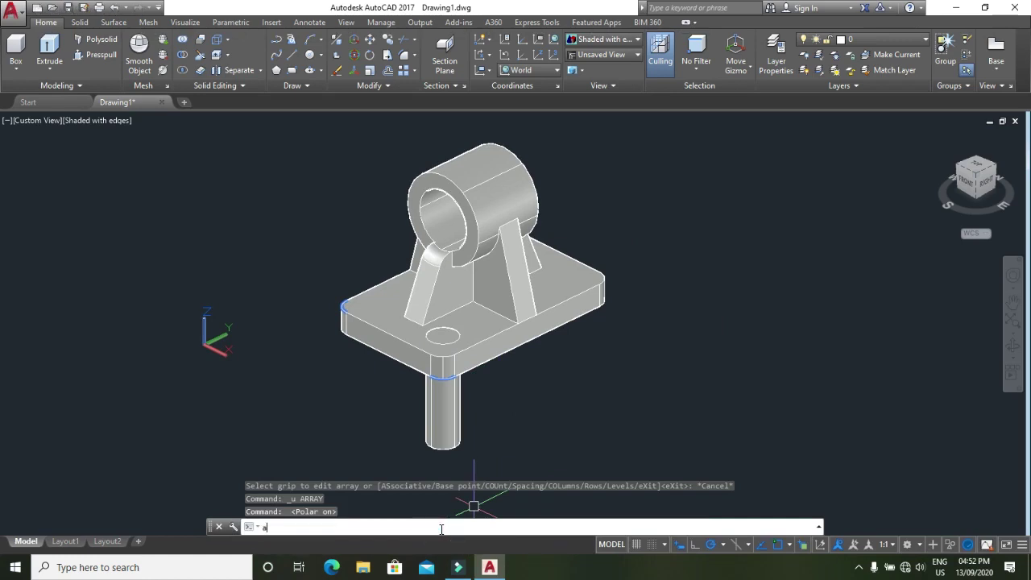
text(r)
key(Return)
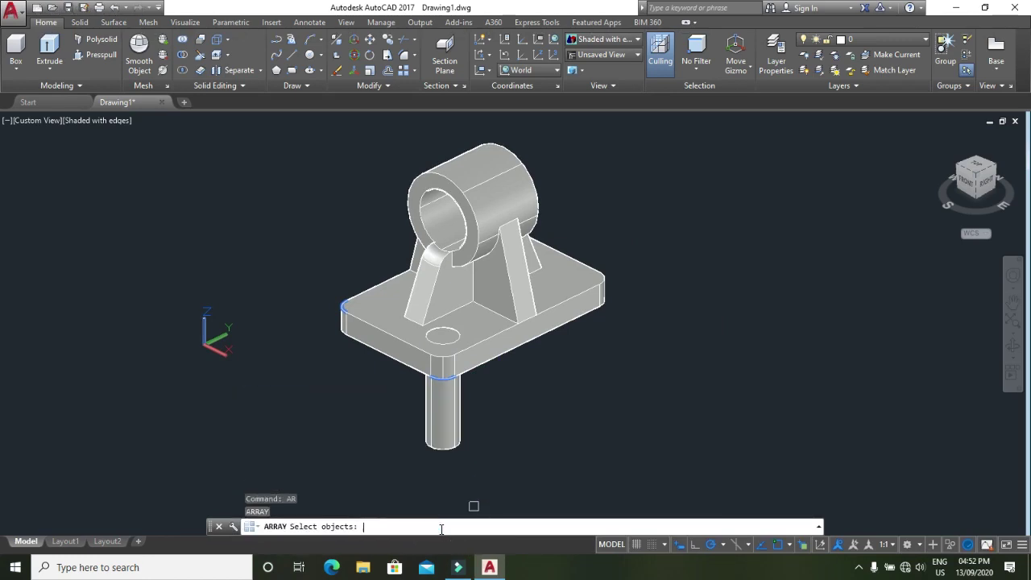
click(445, 435)
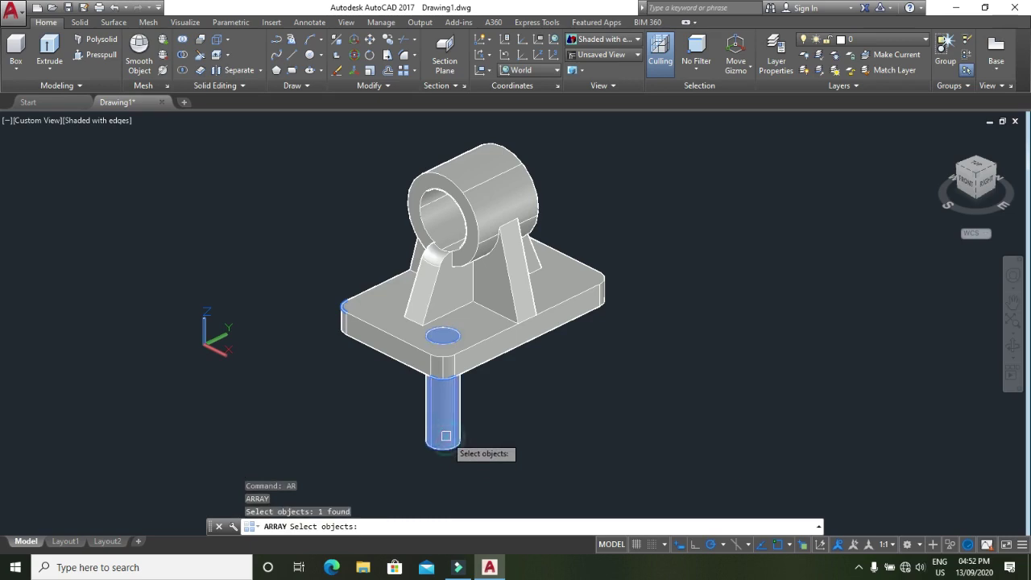
key(Return)
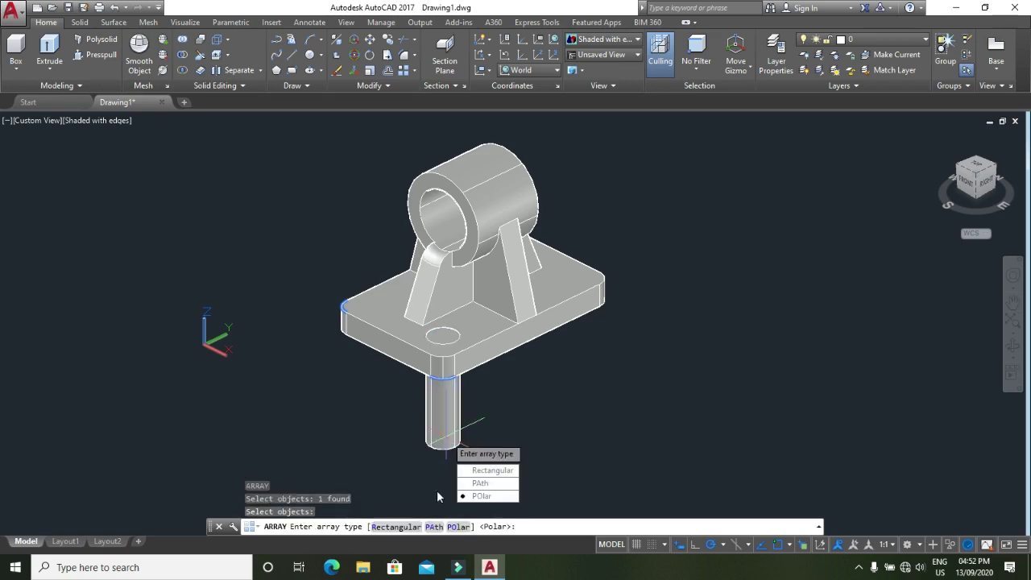
click(394, 528)
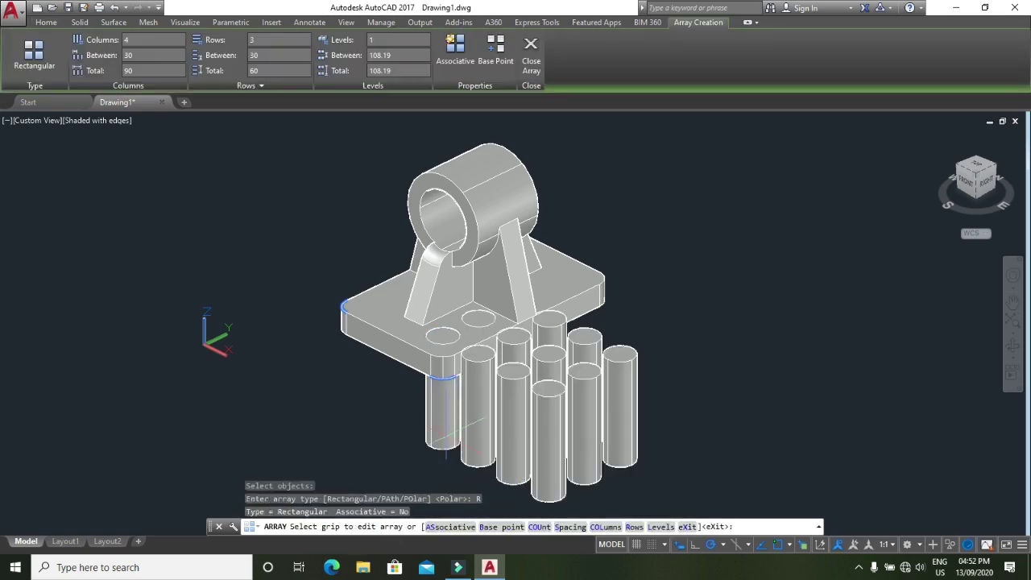
Step: Set the cylinder array to 2 columns spaced 50 apart
click(604, 526)
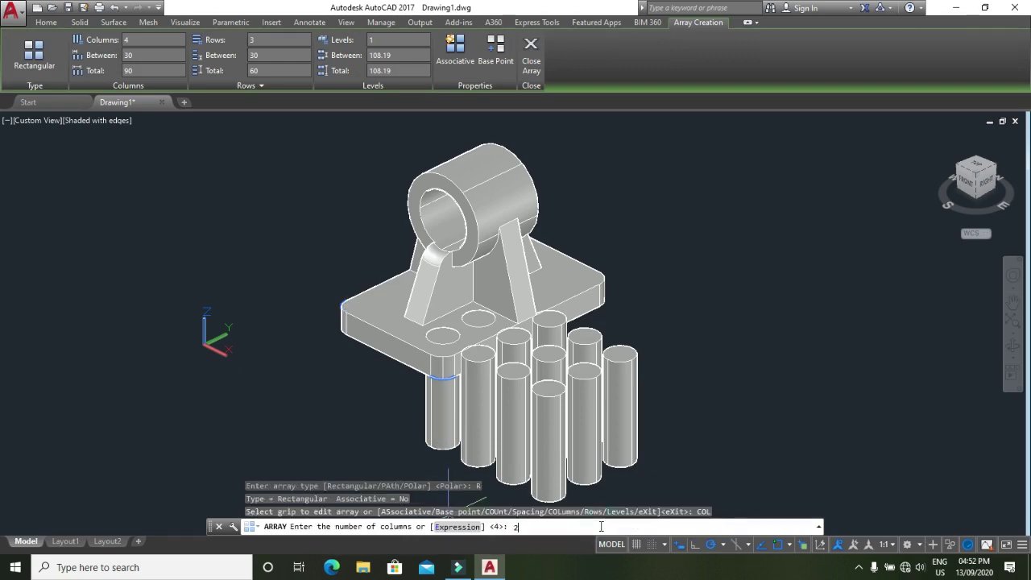
key(Return)
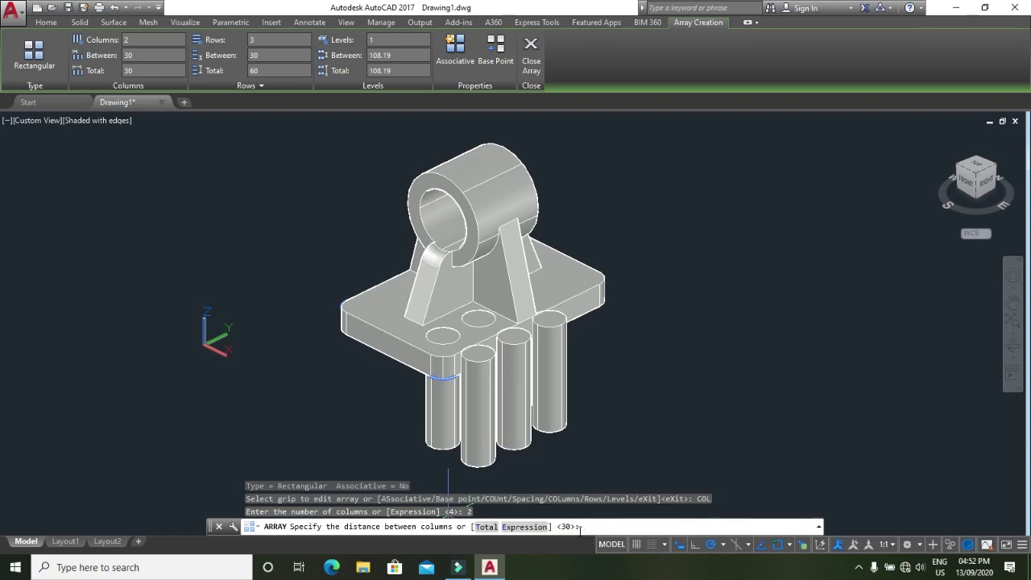
text(50)
key(Return)
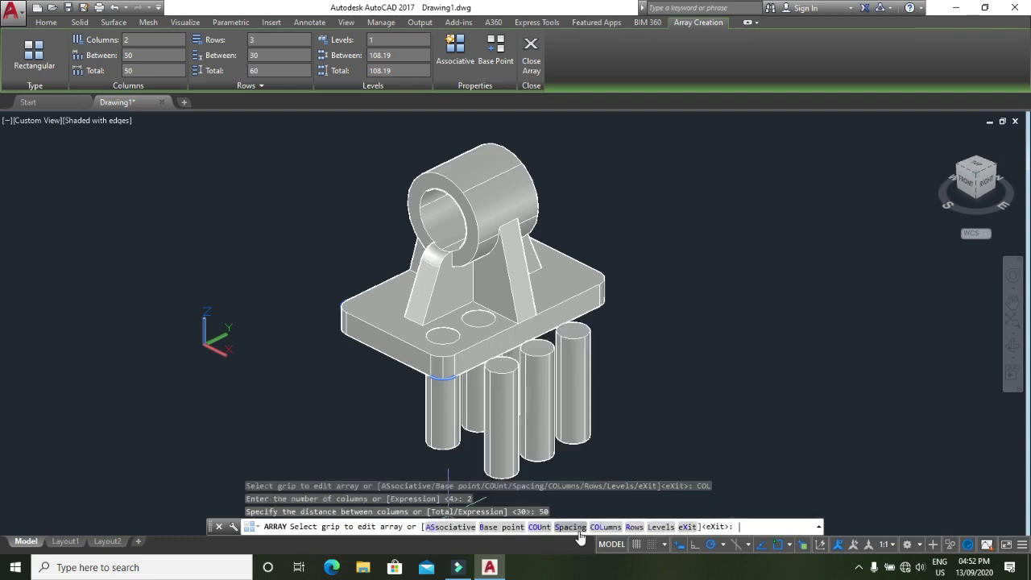
Step: Set the cylinder array to 2 rows spaced 100 apart with no elevation increment between rows
click(634, 528)
text(2)
key(Return)
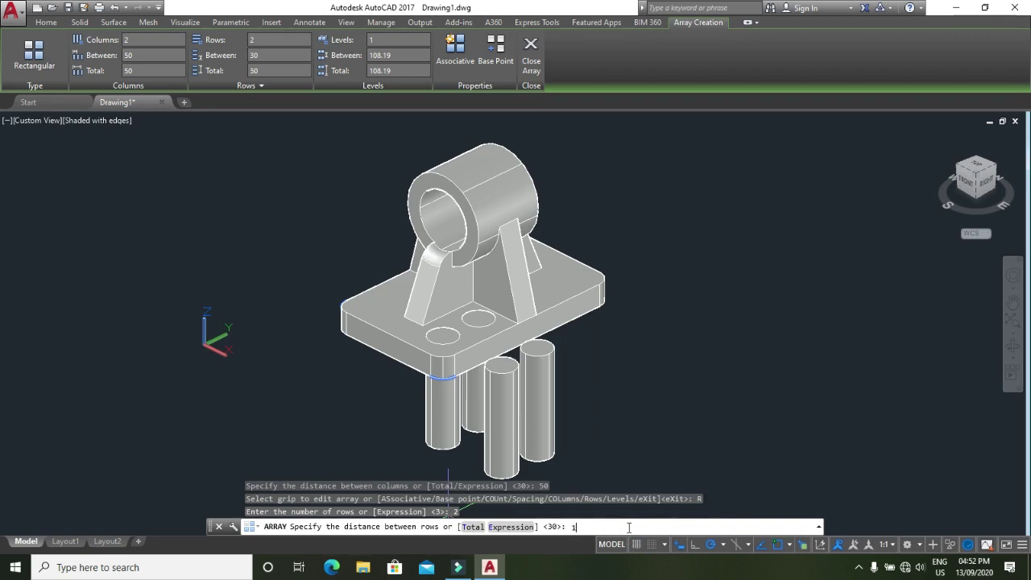
text(100)
key(Return)
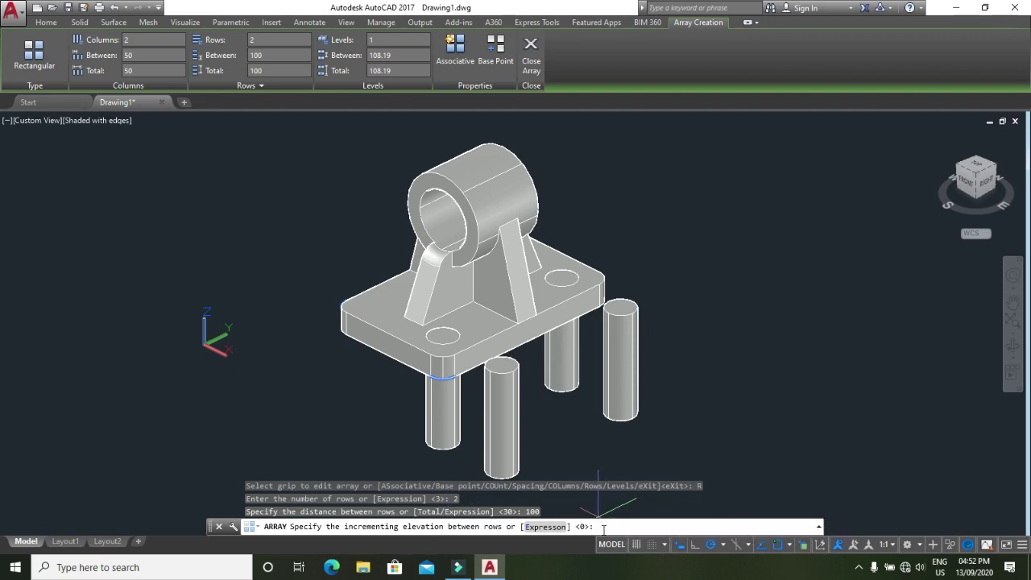
key(Return)
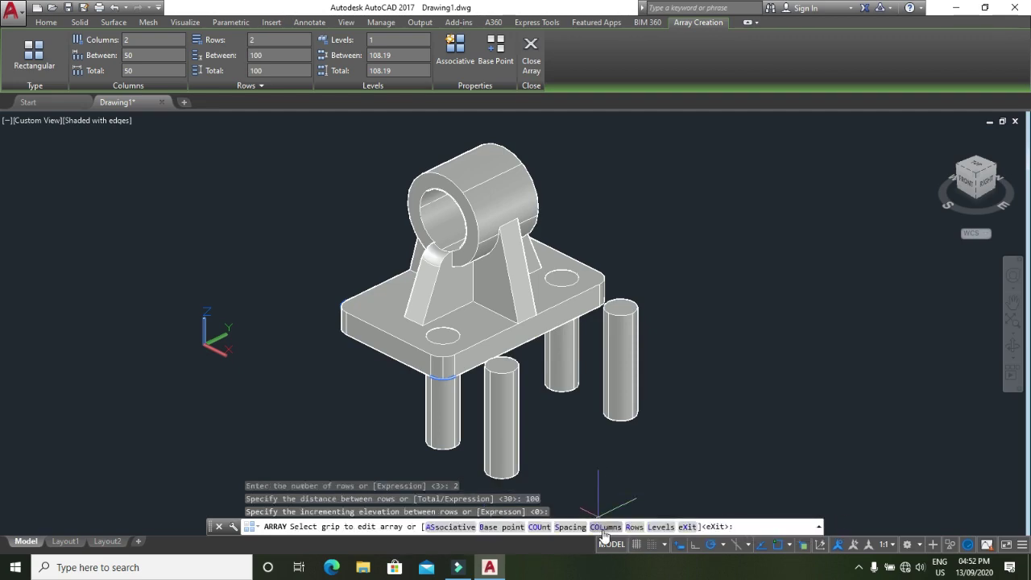
Step: Try to place the array's base point at the front rib's bottom edge and edit the columns from their grip
click(505, 530)
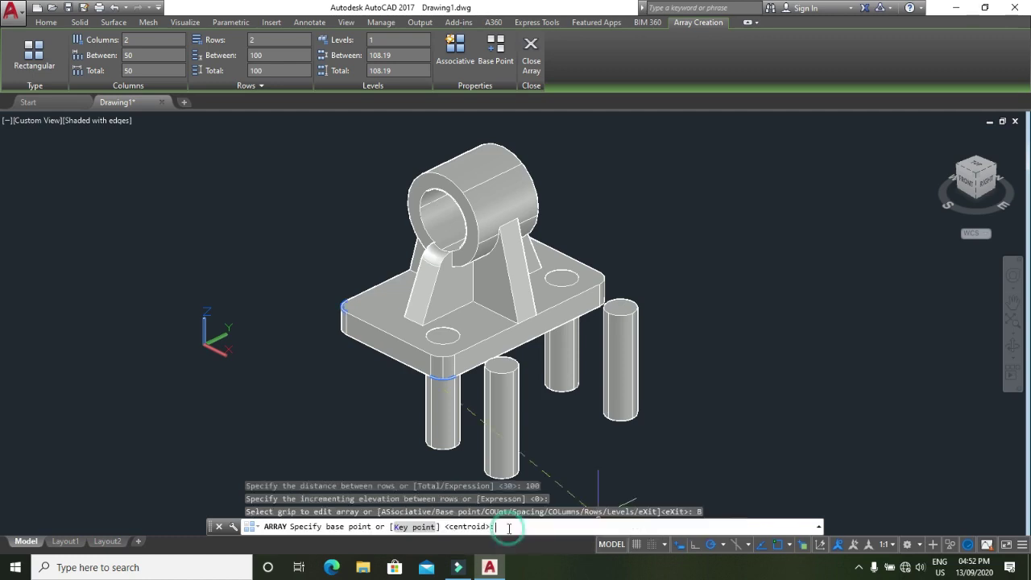
click(411, 322)
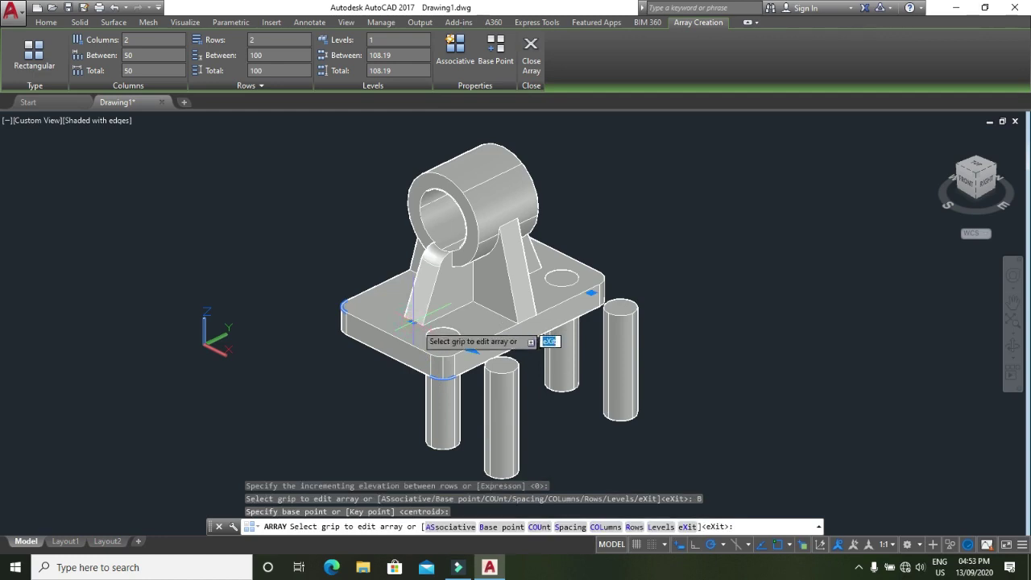
click(471, 352)
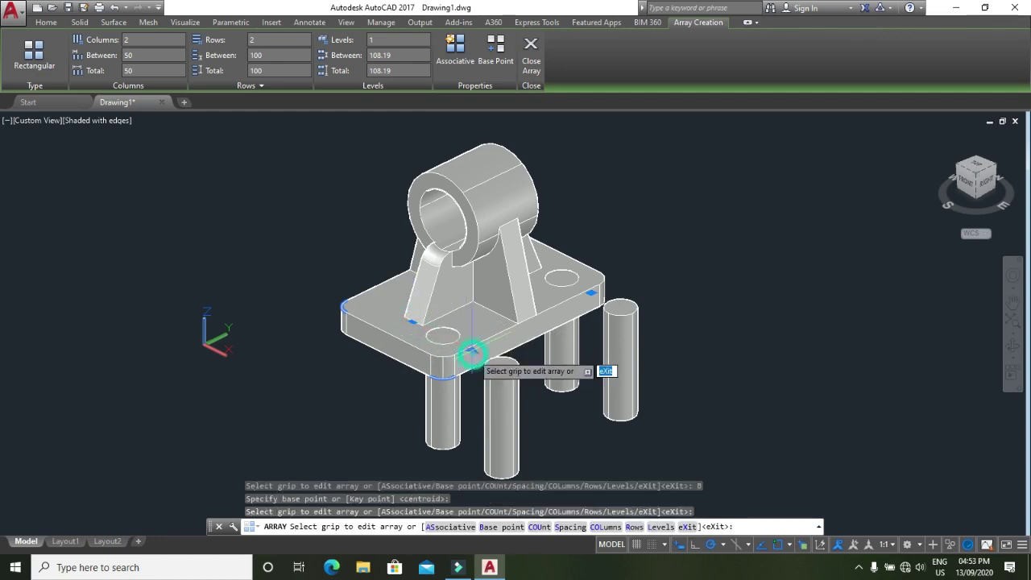
key(Escape)
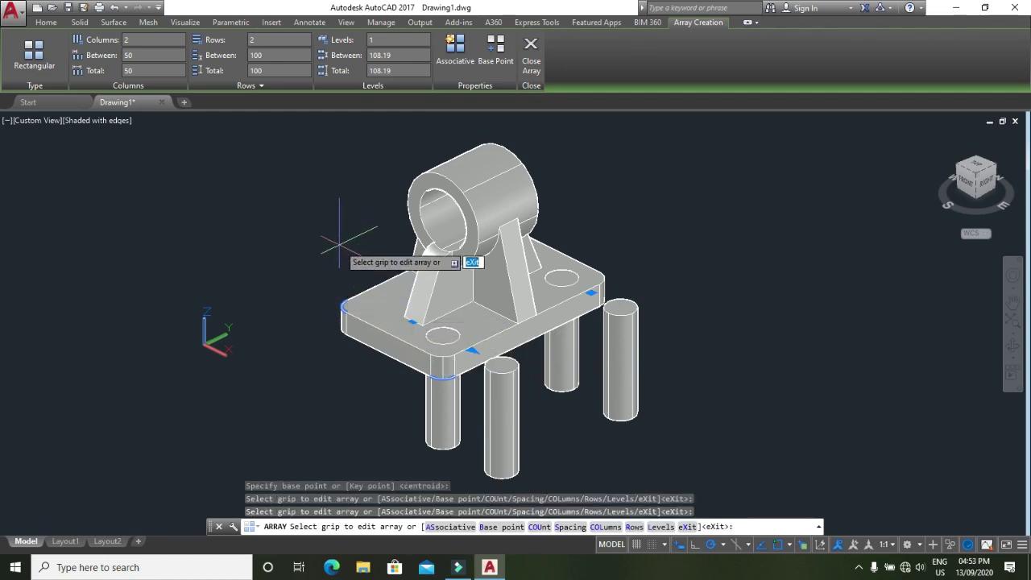
click(471, 352)
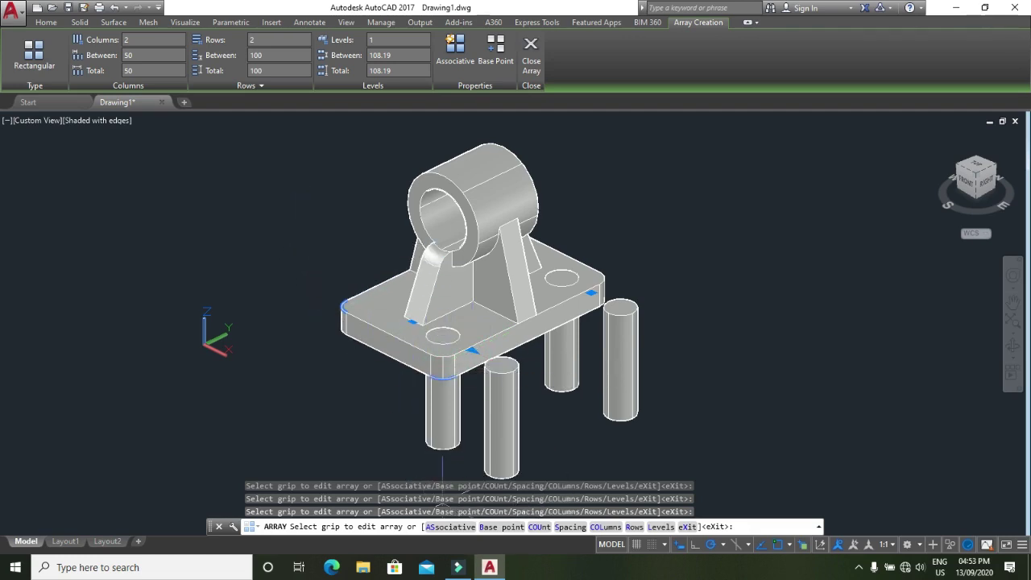
scroll(498, 531, up, 2)
Step: Set the array's base point at the original cylinder's top center and flip the second column onto the plate at -50 spacing, completing the array
click(499, 527)
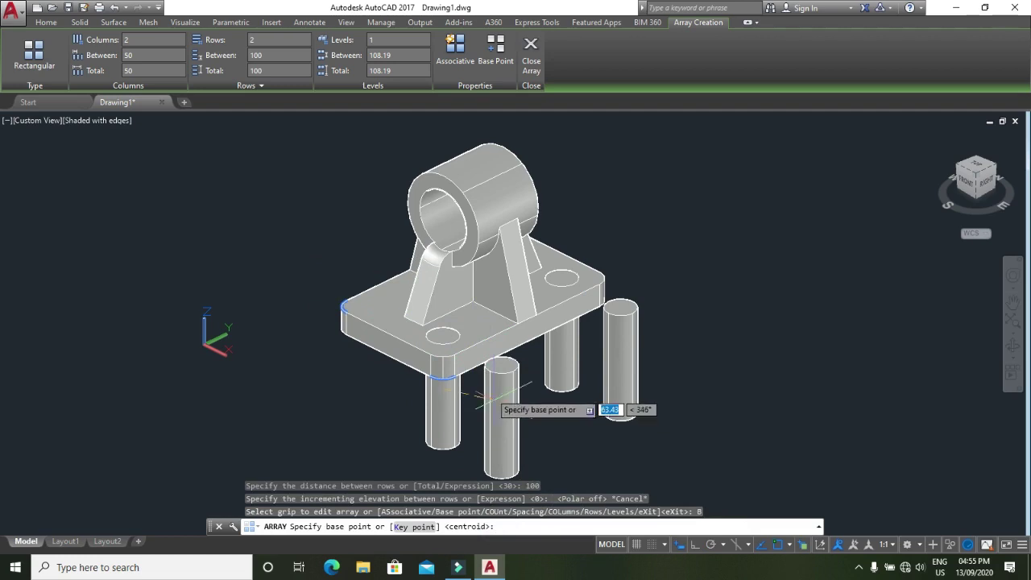
click(442, 336)
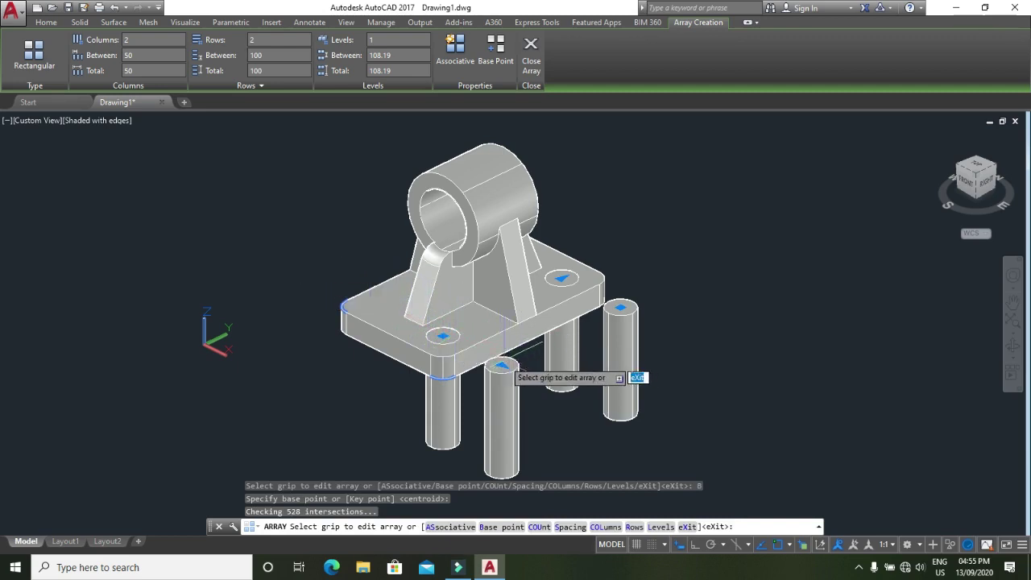
click(499, 366)
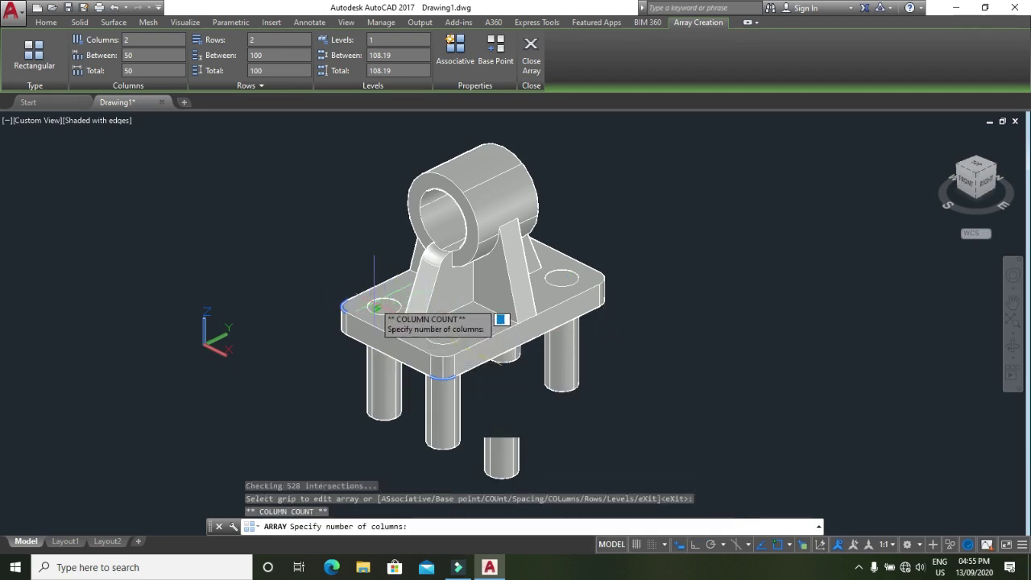
click(375, 304)
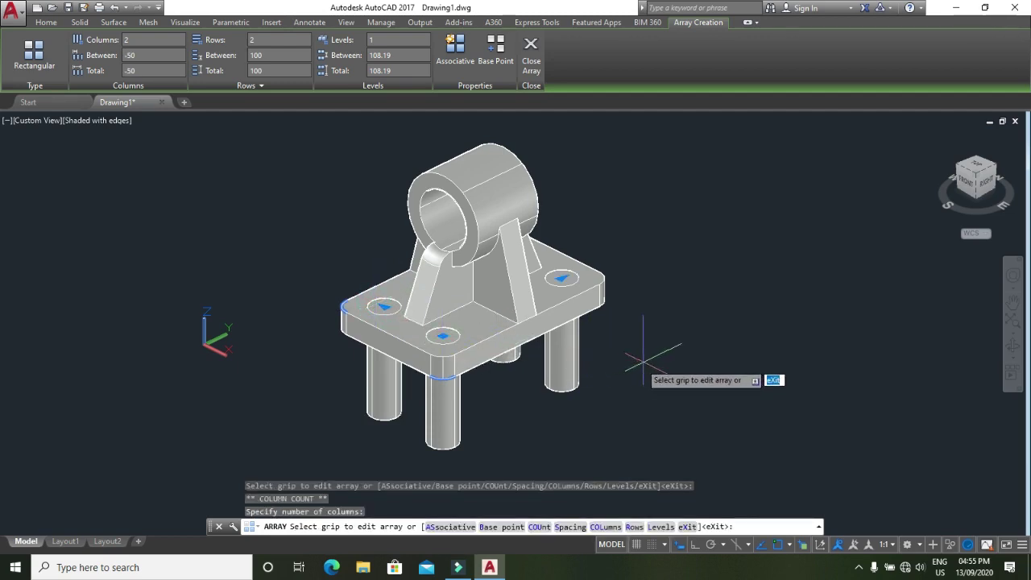
shift+middle_drag(679, 346, 625, 331)
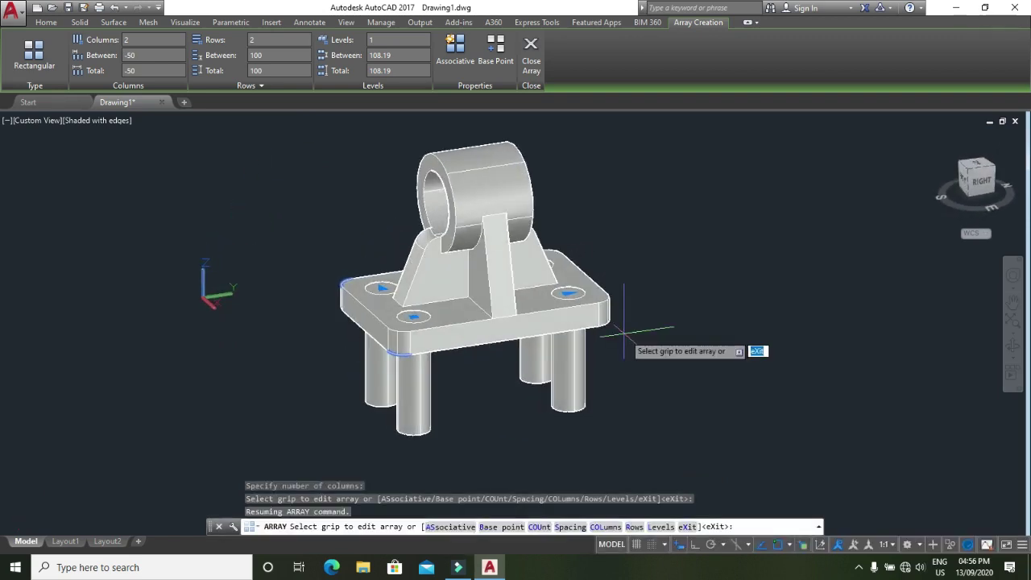
key(Return)
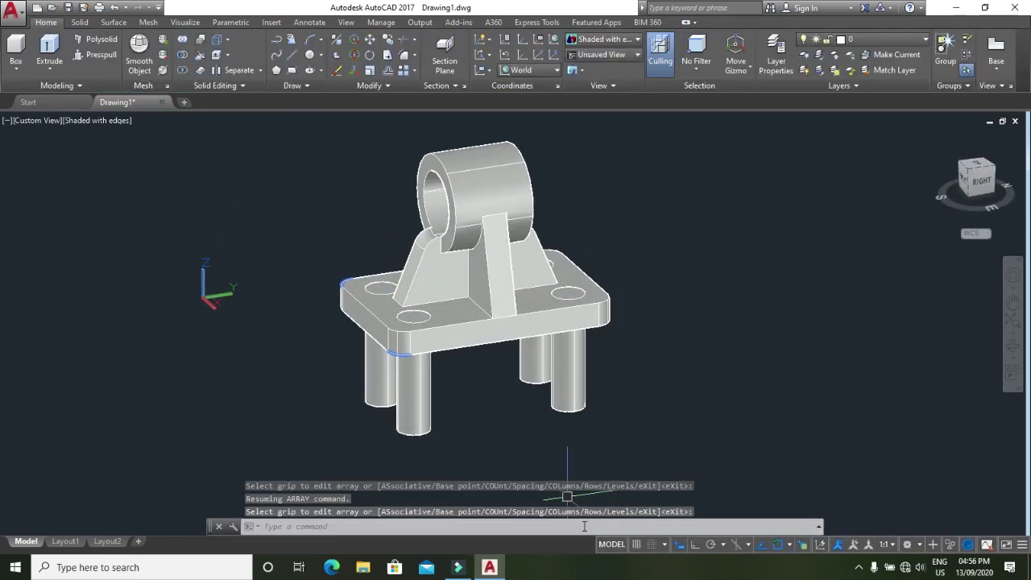
Step: Subtract the four small cylinders from the main part to cut the base plate's corner holes
text(sub)
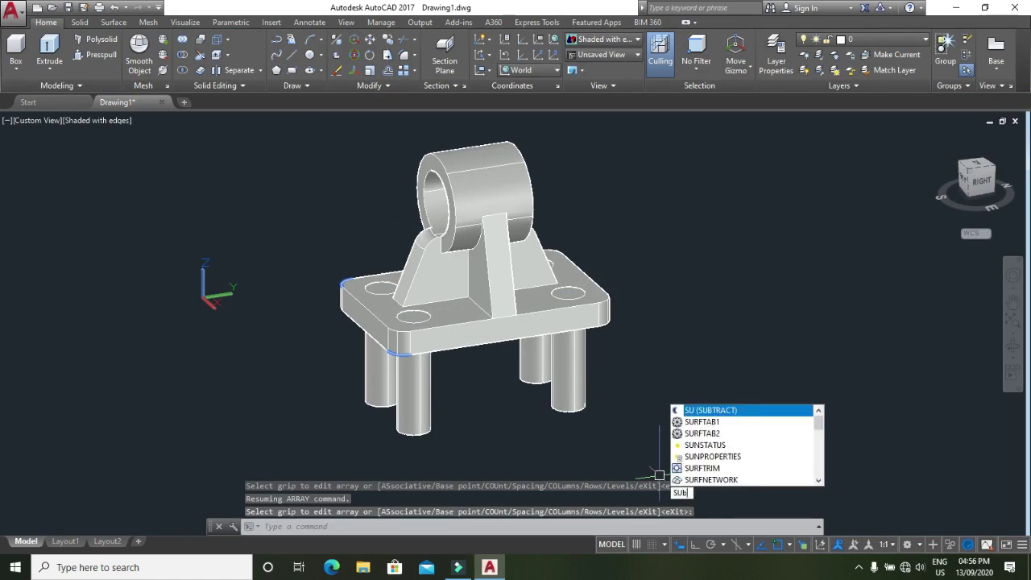
key(Return)
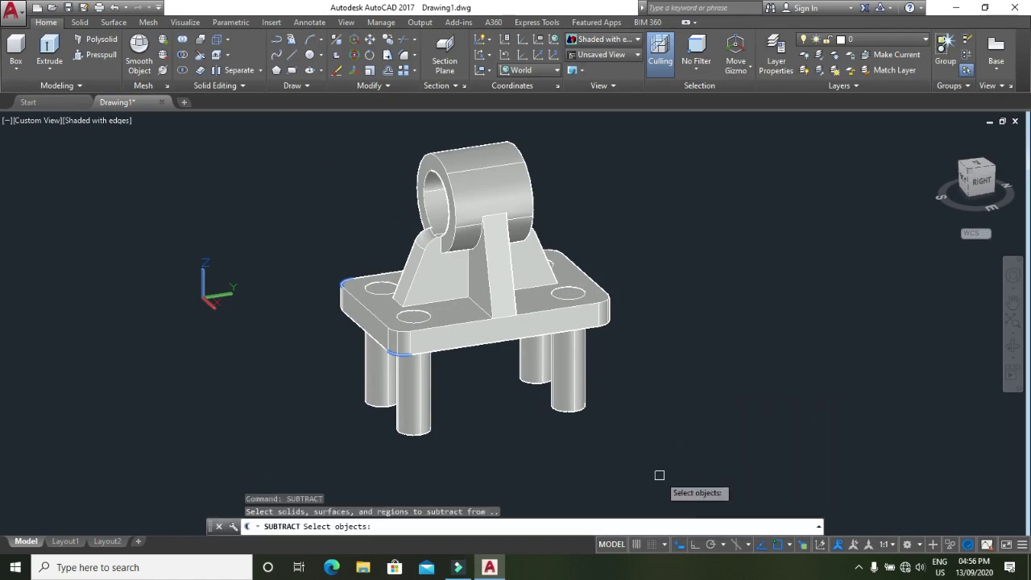
click(496, 215)
key(Return)
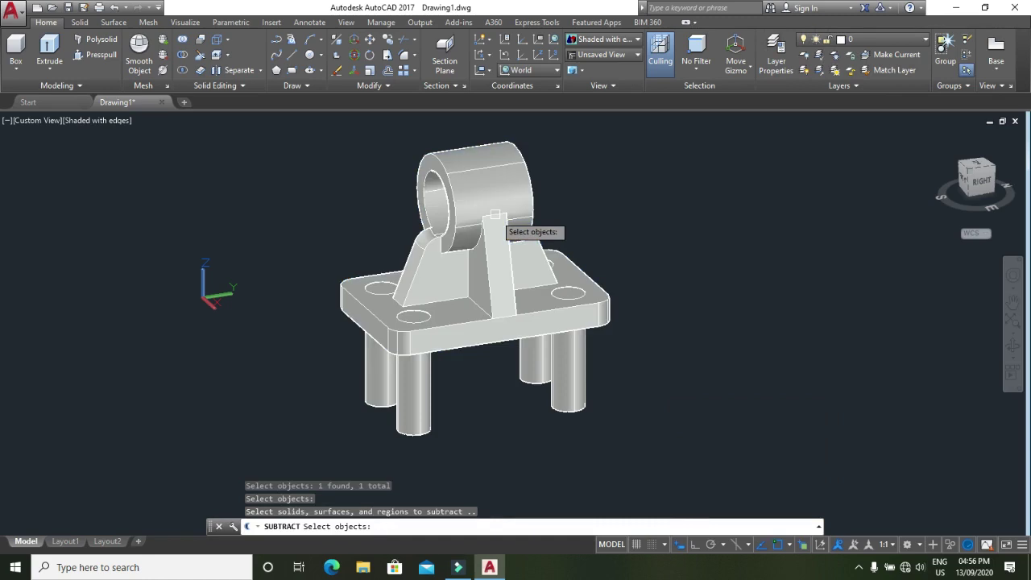
mouse_move(660, 373)
mouse_down()
mouse_move(619, 369)
mouse_move(508, 398)
mouse_move(404, 406)
mouse_move(319, 384)
mouse_up()
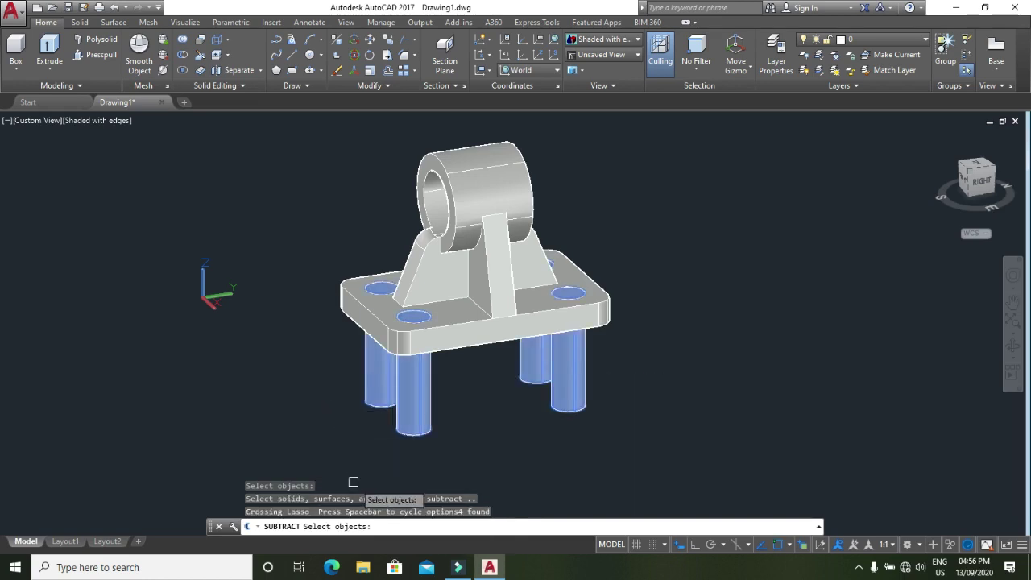
key(Return)
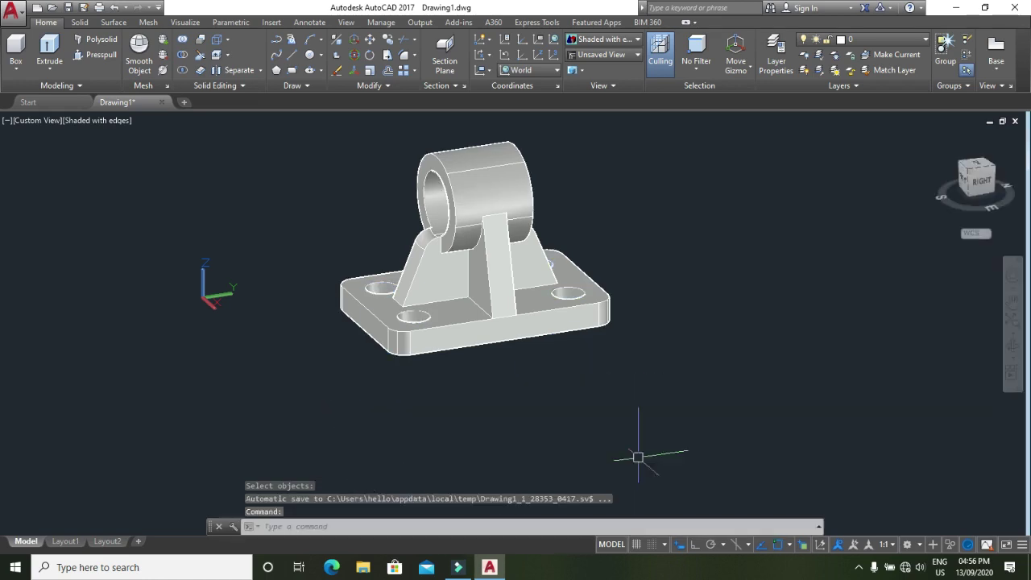